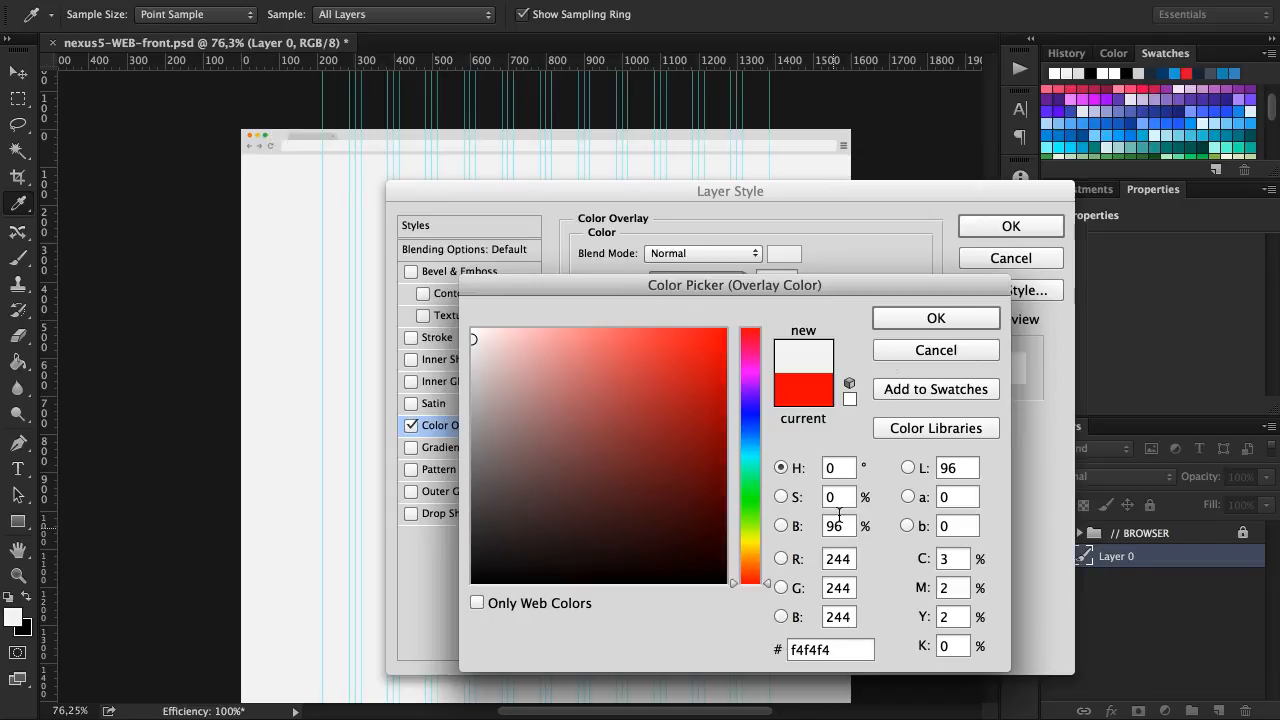
Apply the f4f4f4 color overlay to Layer 0 and rename the layer as Background
click(920, 310)
click(1007, 229)
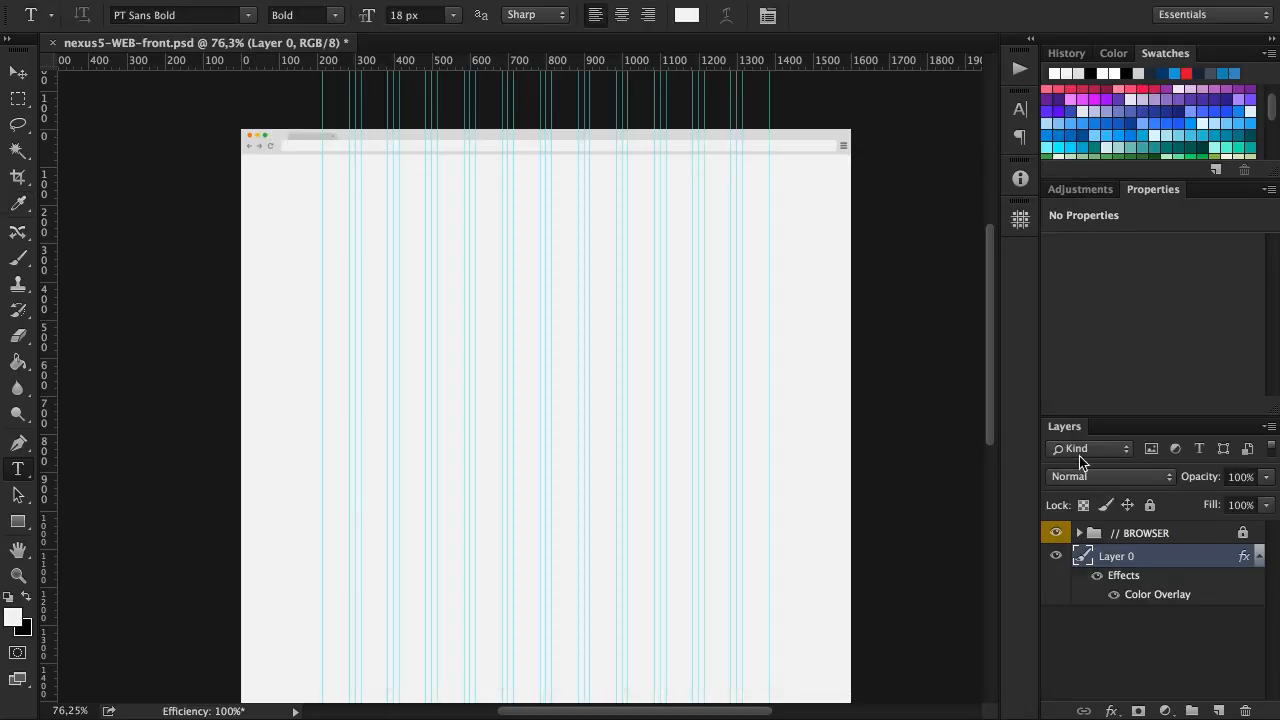
double_click(1115, 557)
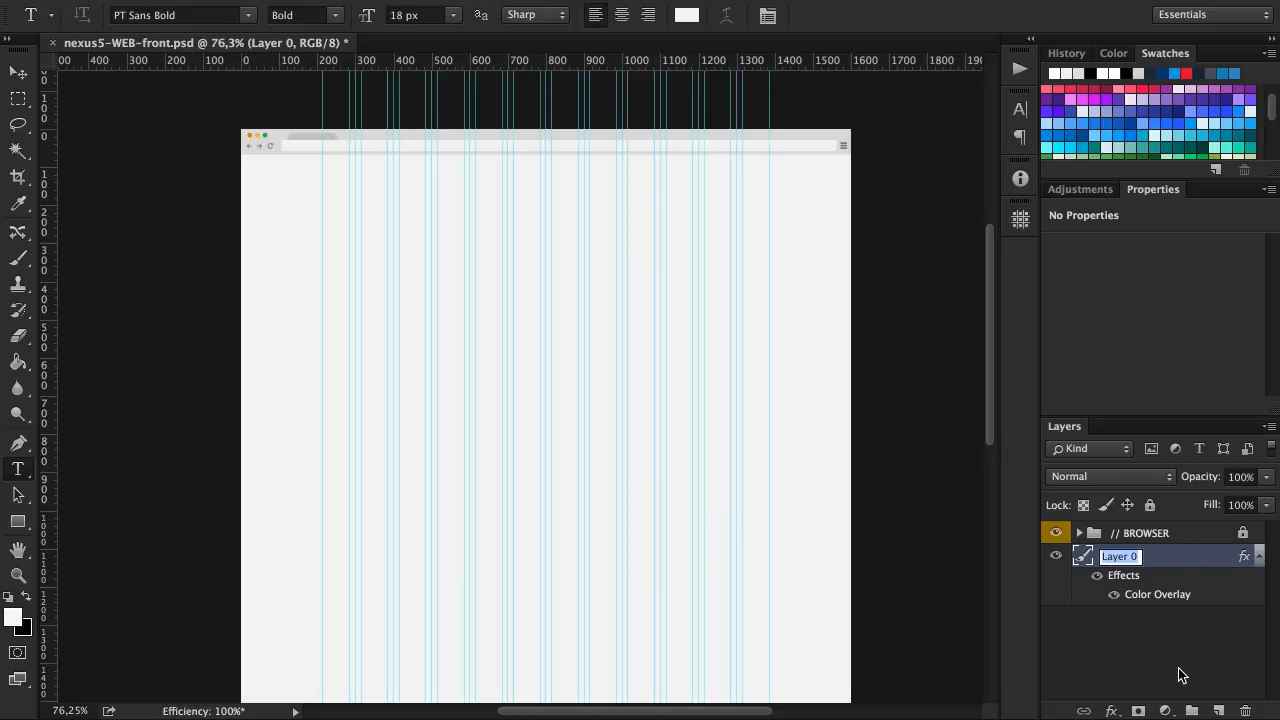
text(Background)
key(Return)
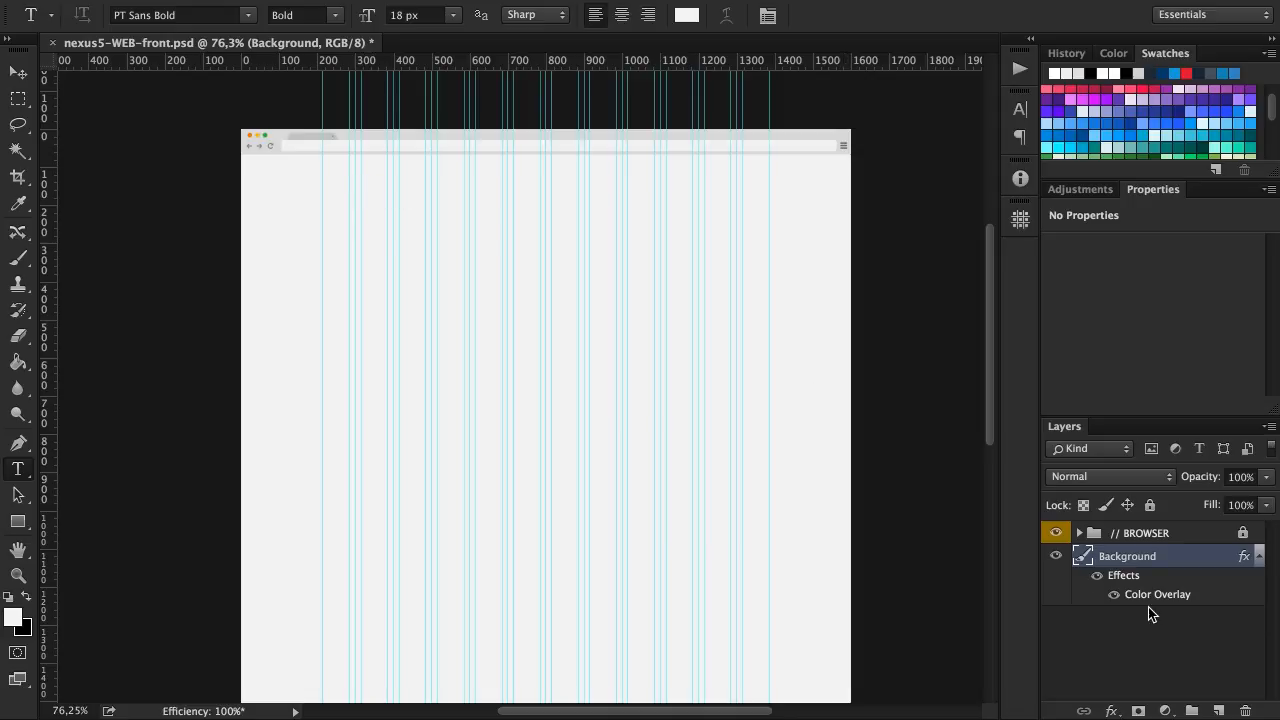
Draw a wide rectangle shape about 1112 × 62 px just below the browser bar
key(v)
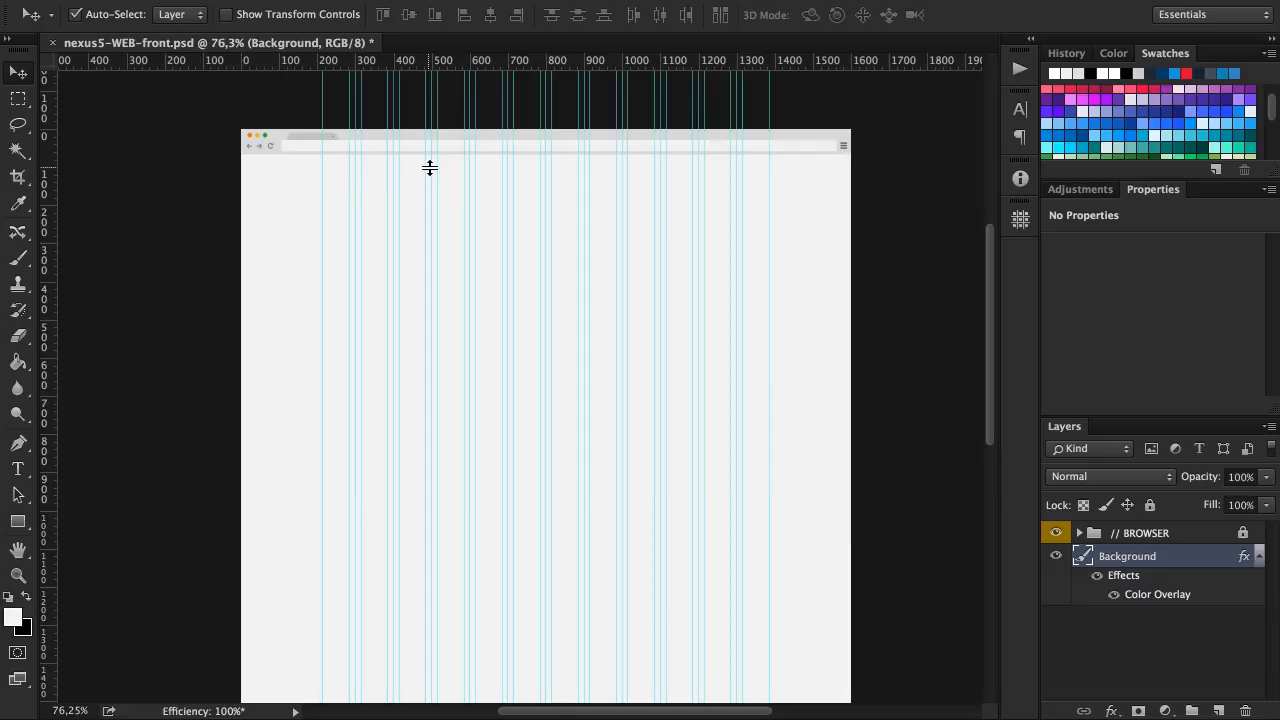
scroll(430, 167, up, 4)
scroll(402, 176, left, 2)
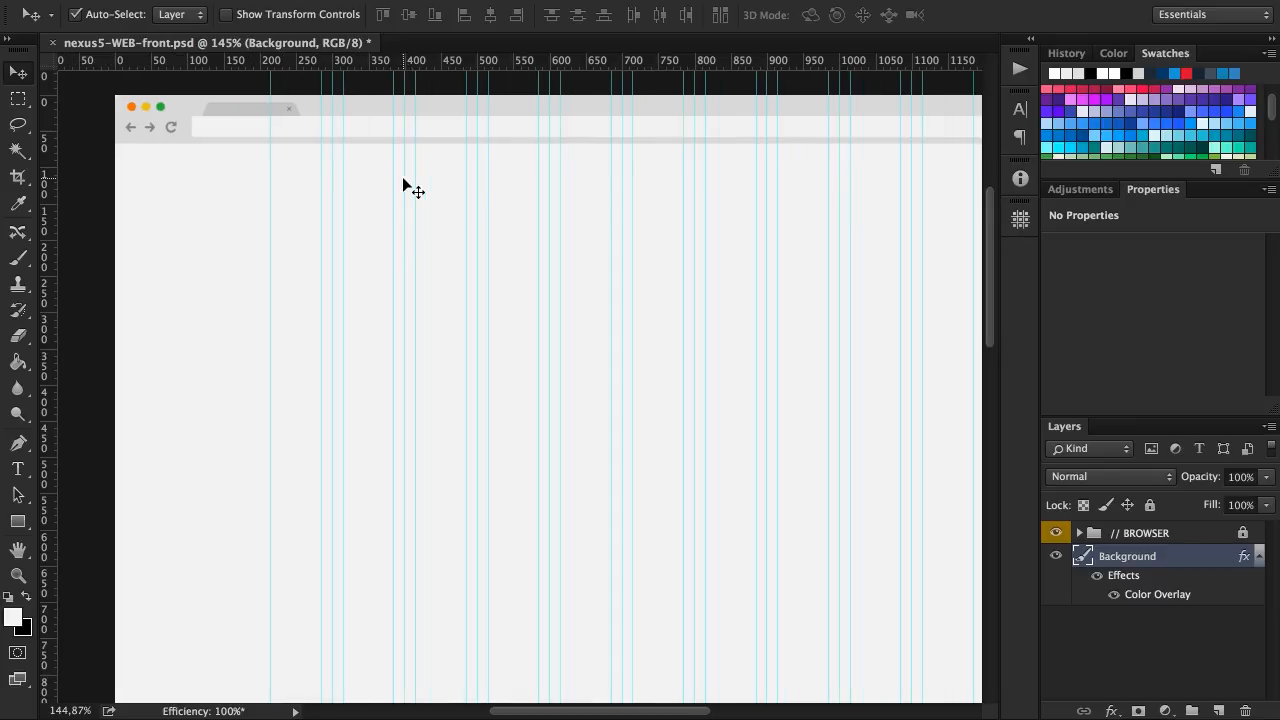
click(18, 521)
drag(157, 162, 962, 207)
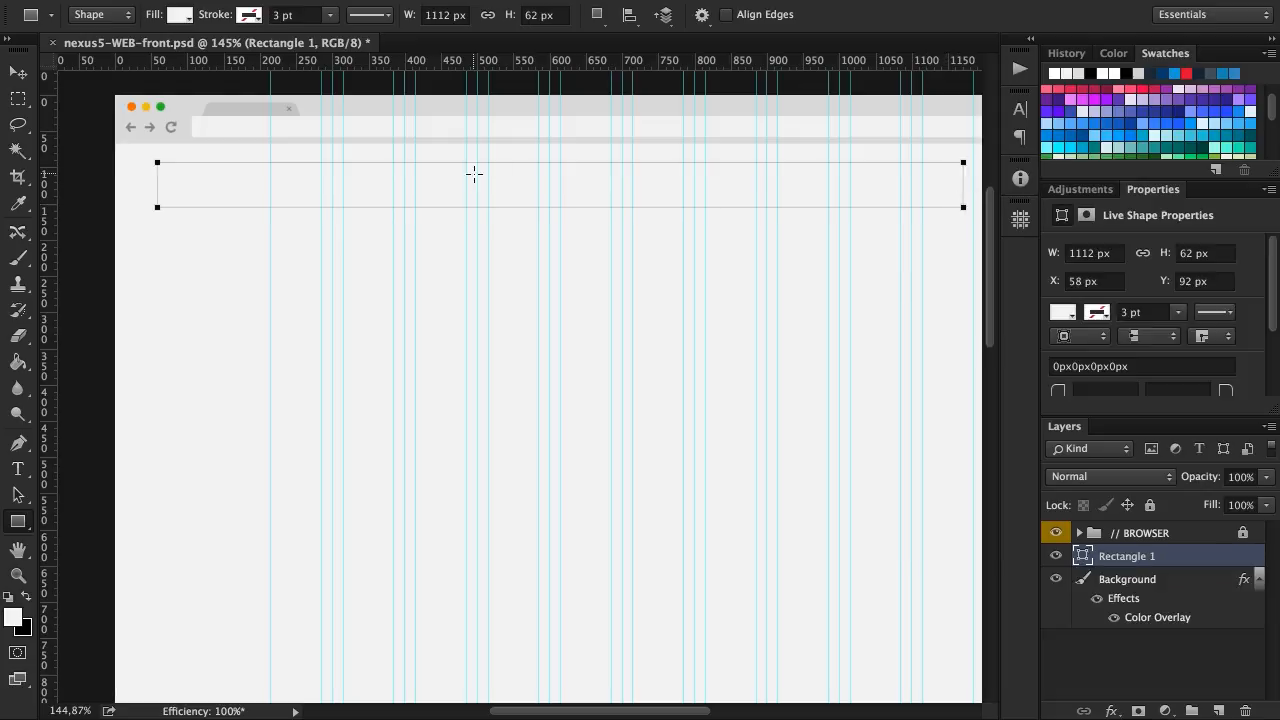
Set the rectangle's fill color to white, ffffff
click(182, 16)
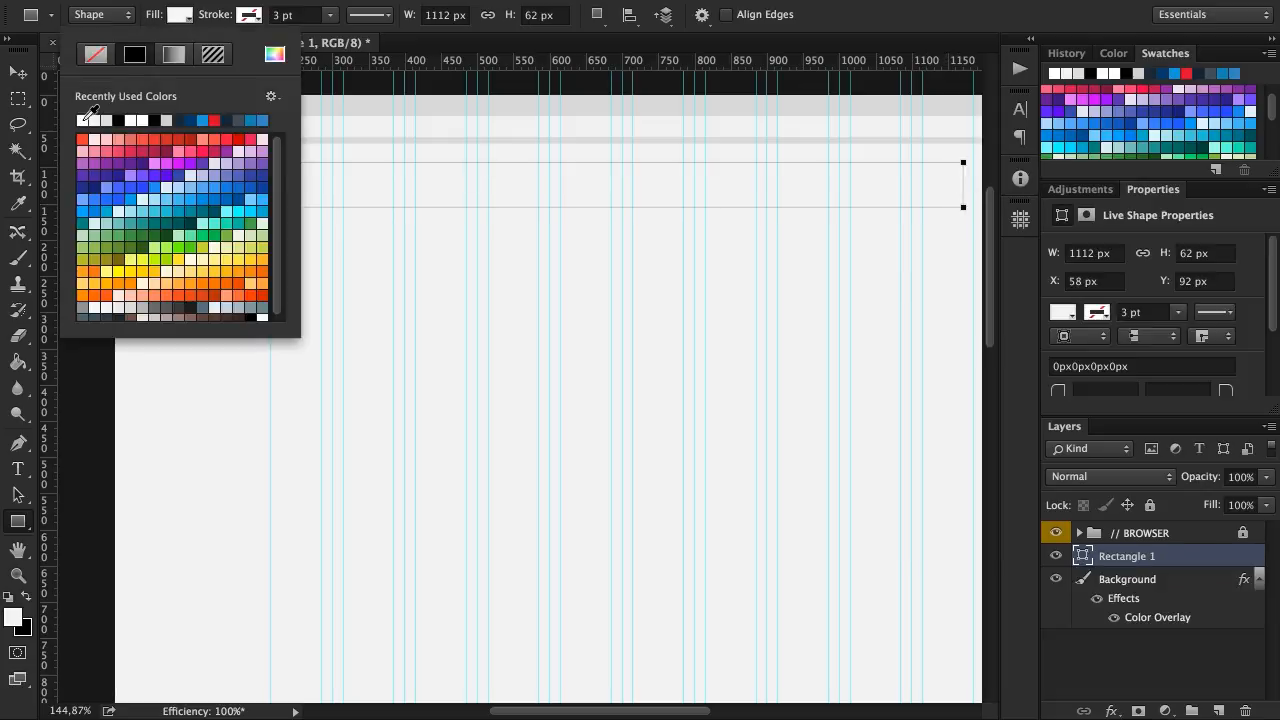
click(83, 119)
click(274, 54)
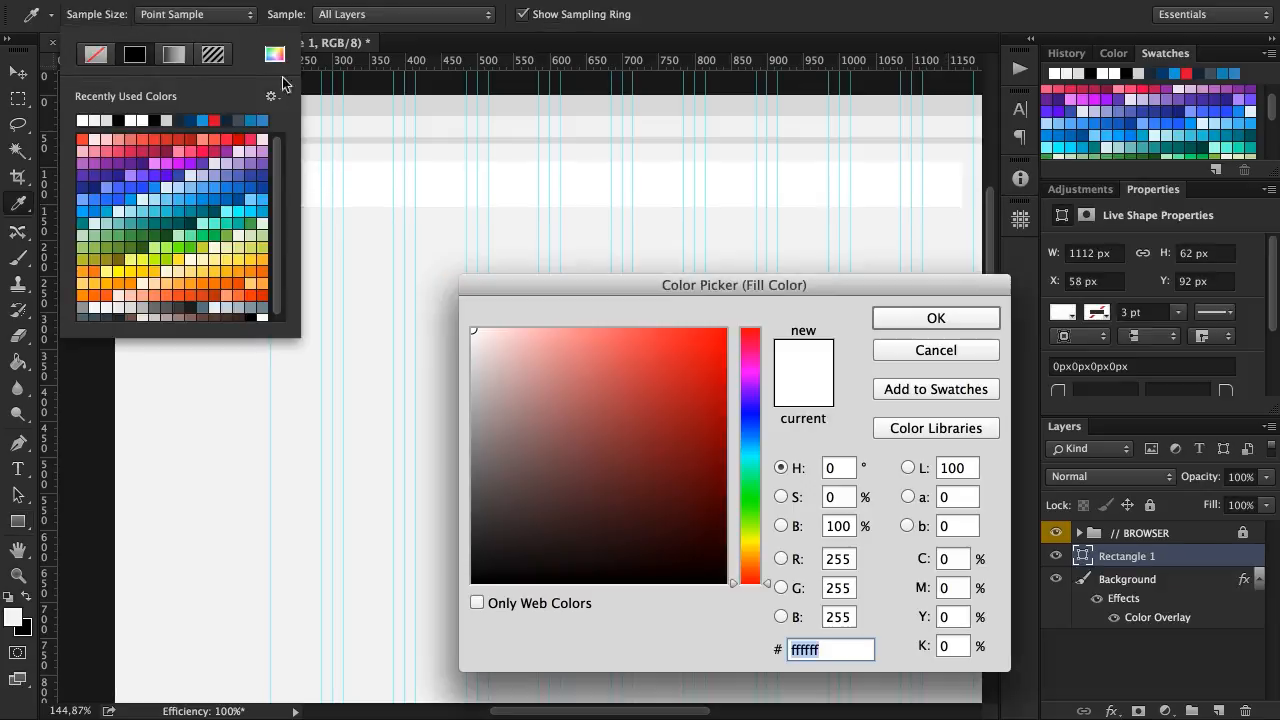
click(913, 312)
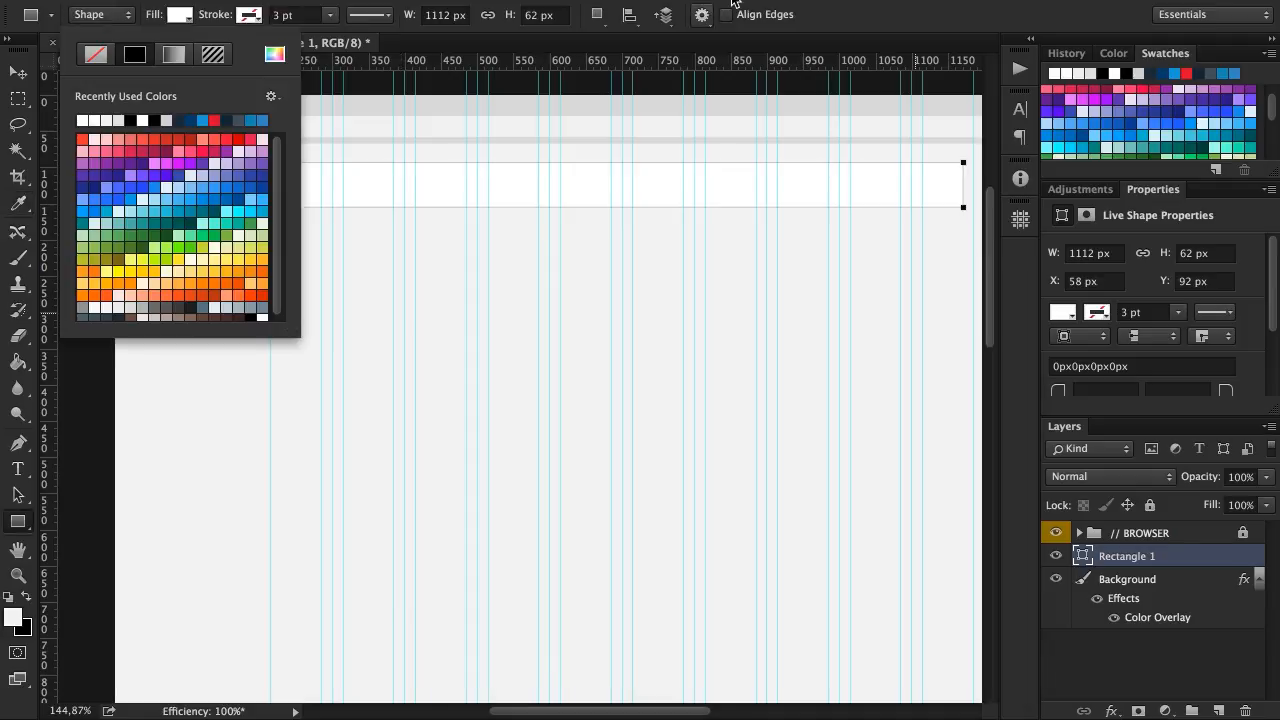
click(894, 30)
Transform the rectangle to span the full 1600 px page width and move it flush beneath the browser bar at Y 67 px
scroll(843, 180, right, 4)
scroll(841, 181, right, 3)
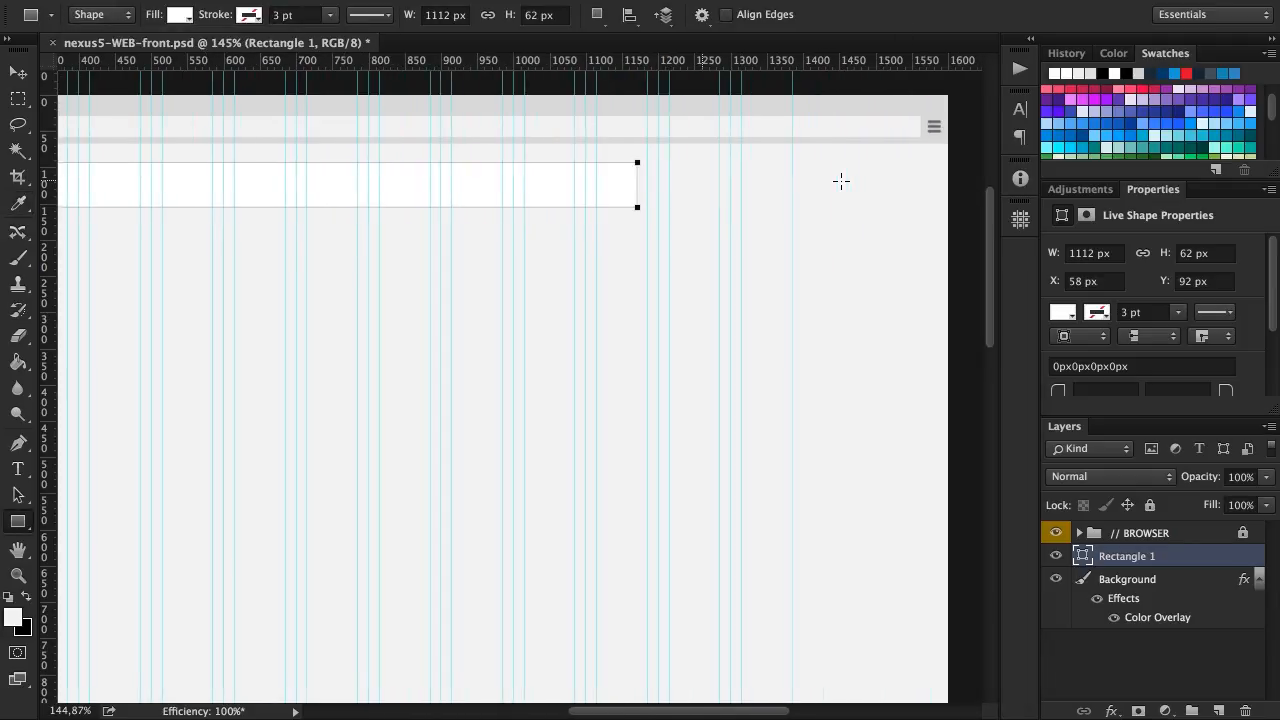
scroll(760, 185, right, 1)
key(ctrl+t)
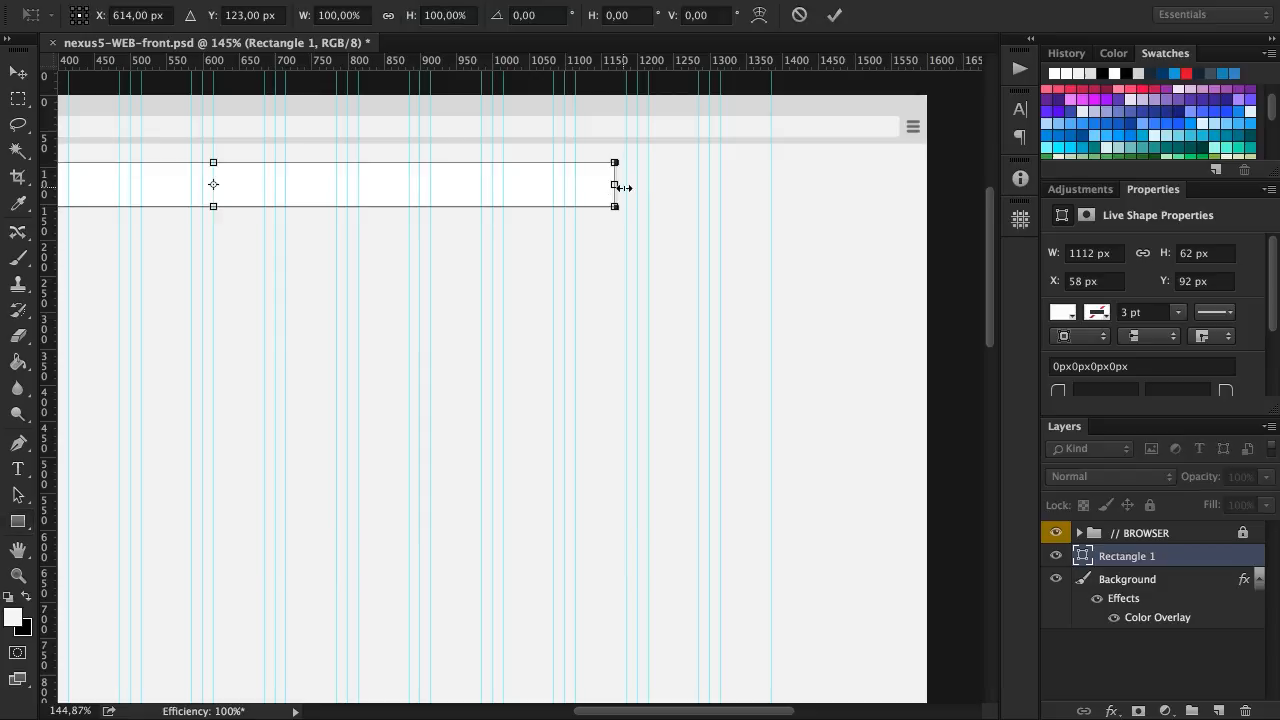
drag(618, 186, 926, 189)
scroll(482, 182, left, 5)
scroll(482, 190, left, 6)
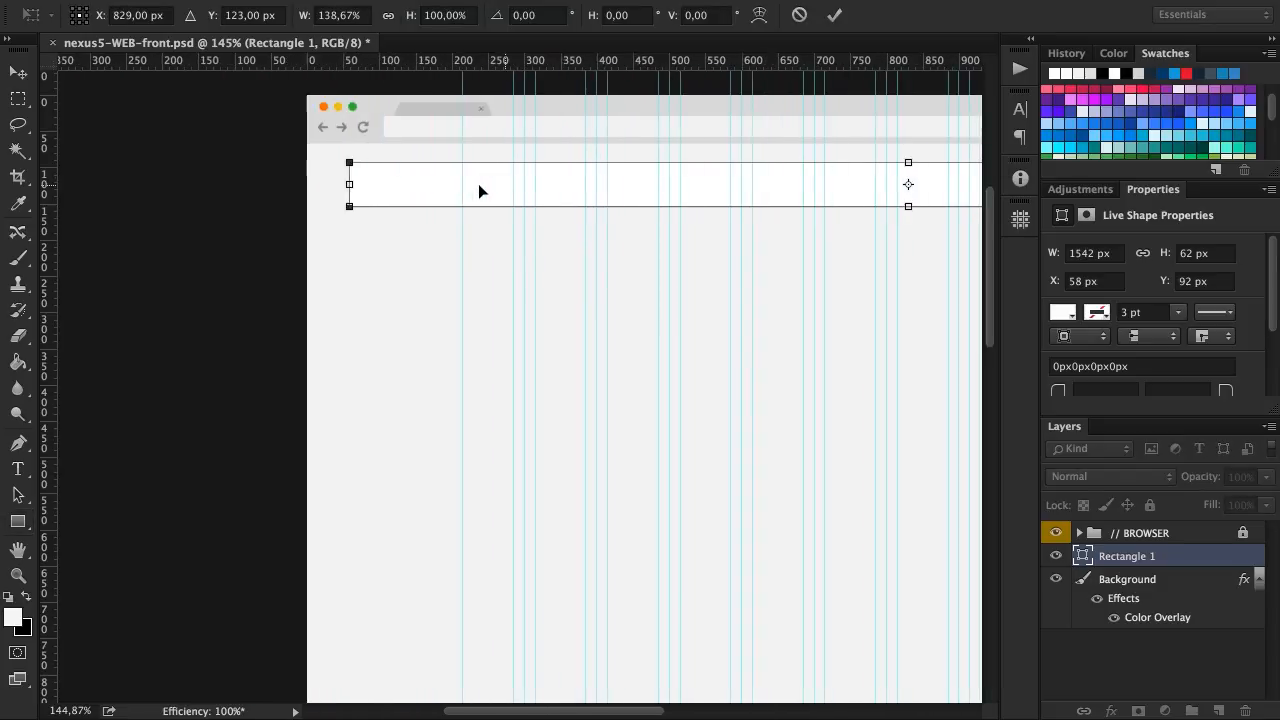
drag(369, 184, 350, 184)
scroll(379, 148, up, 5)
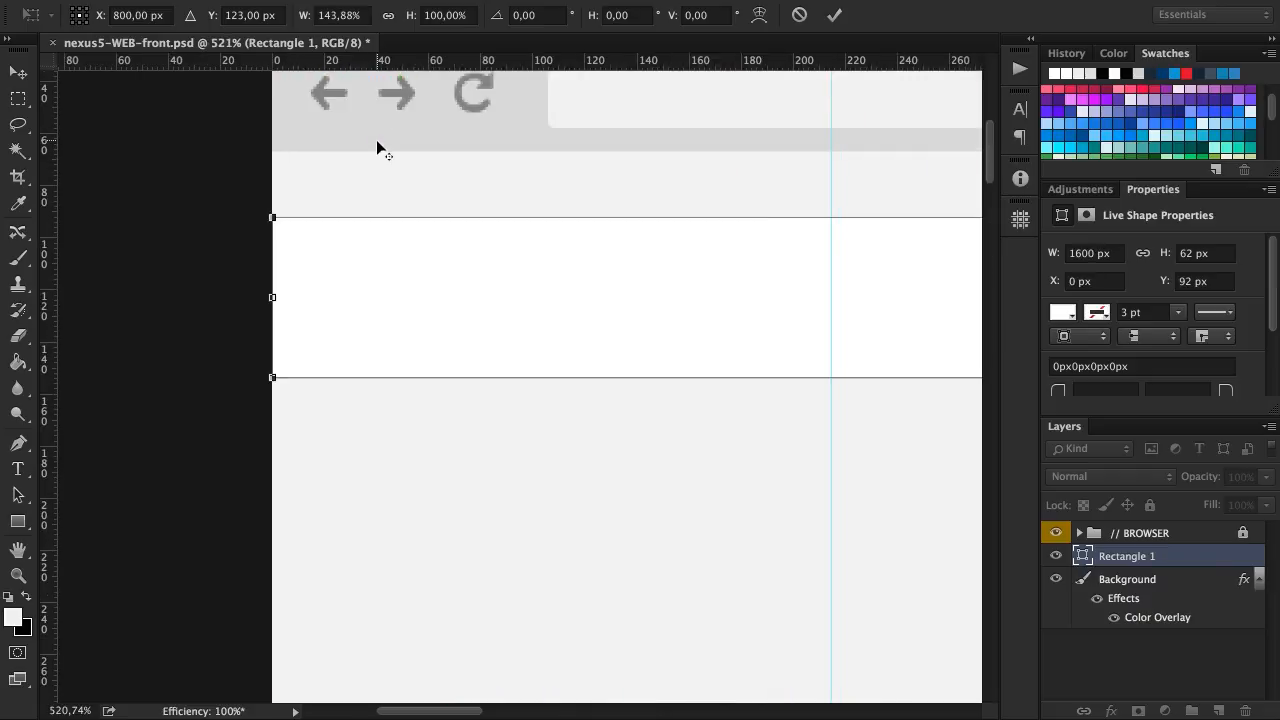
drag(424, 244, 420, 189)
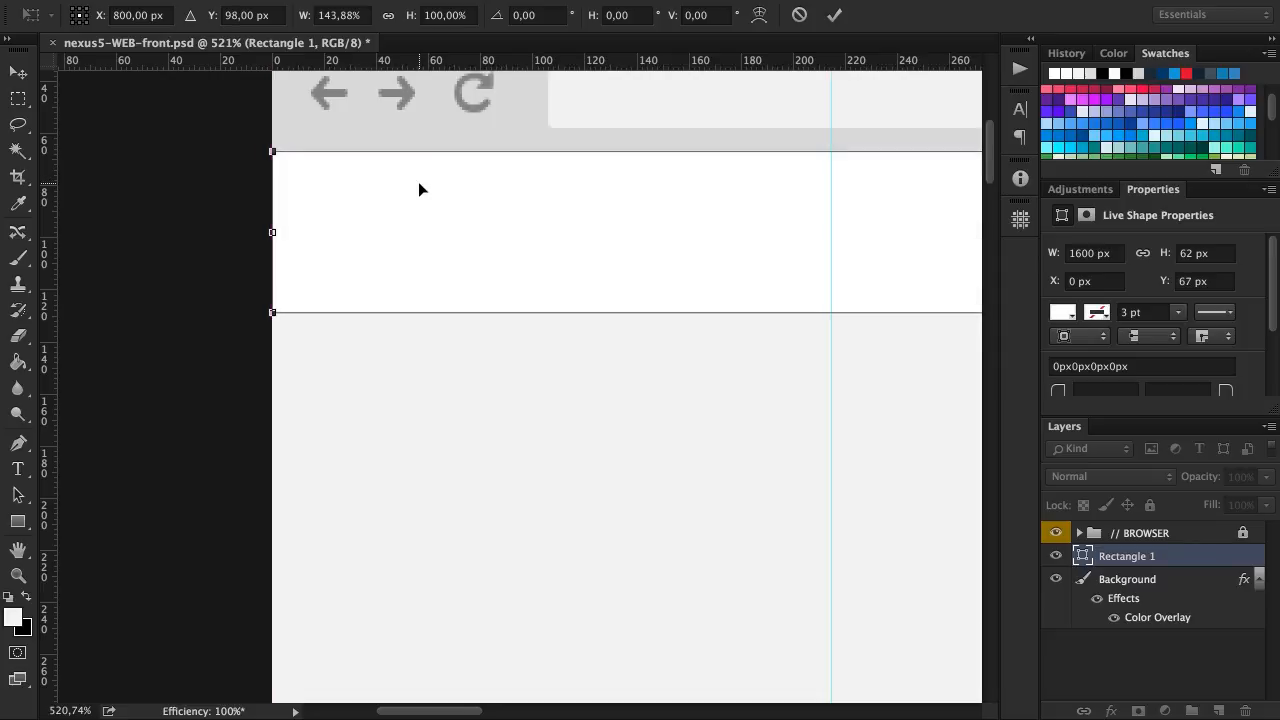
Set the rectangle's height to 100 px and apply the transformation
click(79, 8)
right_click(440, 18)
click(449, 23)
click(434, 16)
key(shift+Left)
key(shift+Left)
text(100)
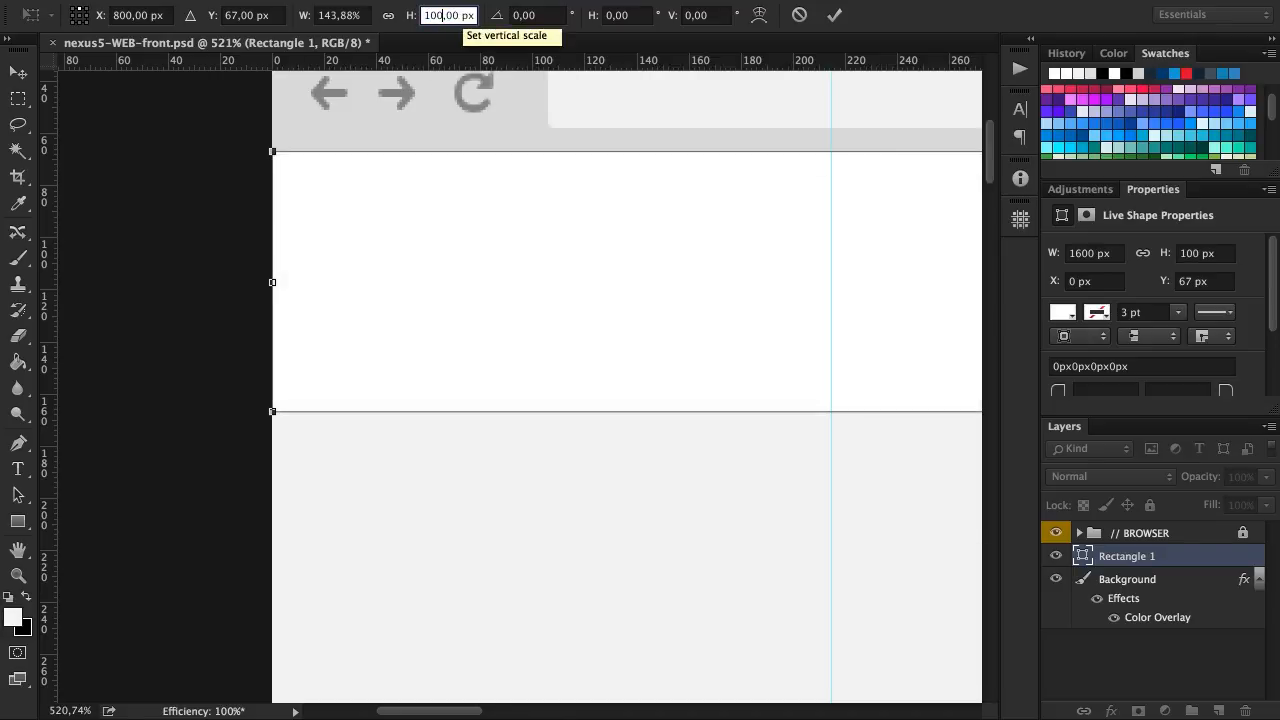
key(Return)
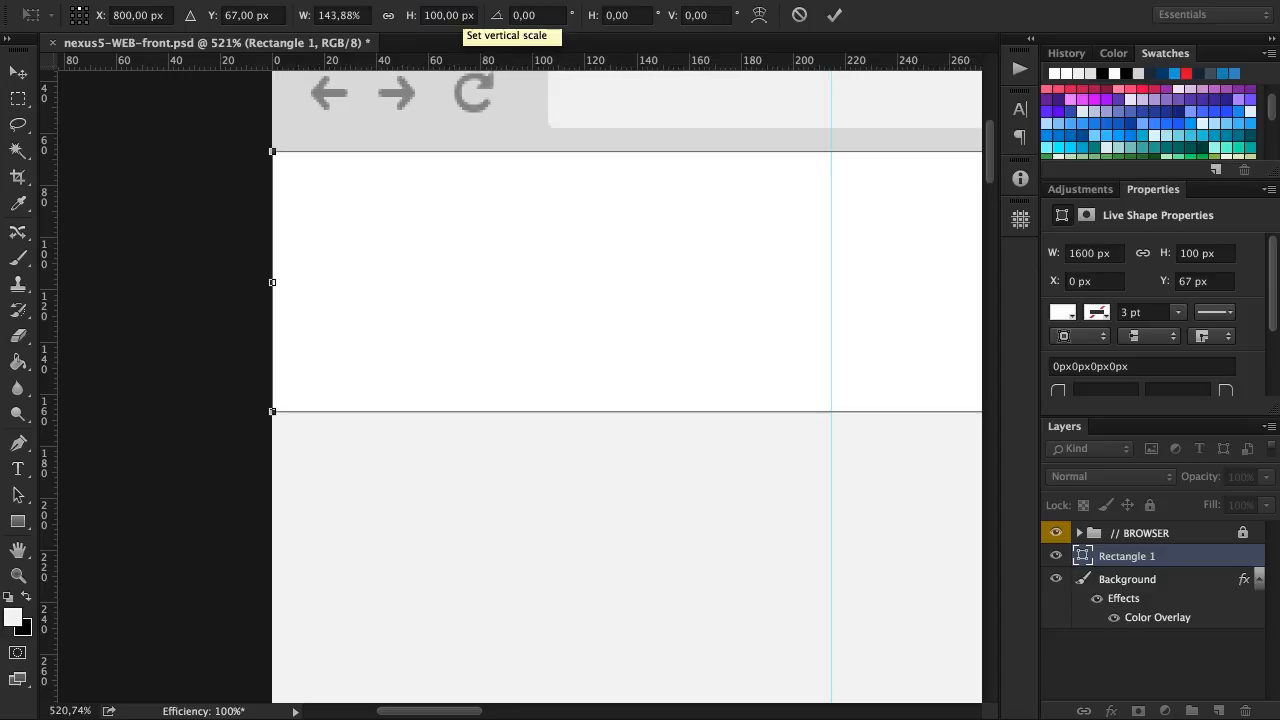
key(Return)
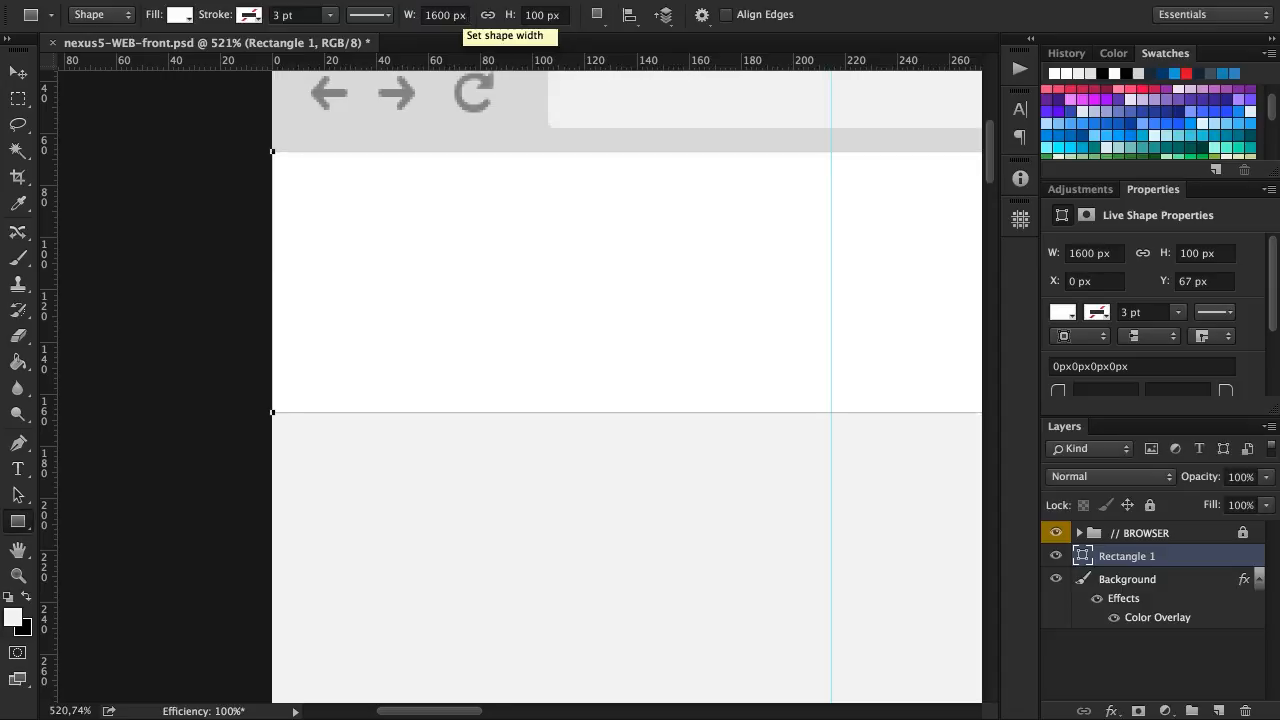
Rename the rectangle layer as Header Background
double_click(1122, 556)
text(Header Background)
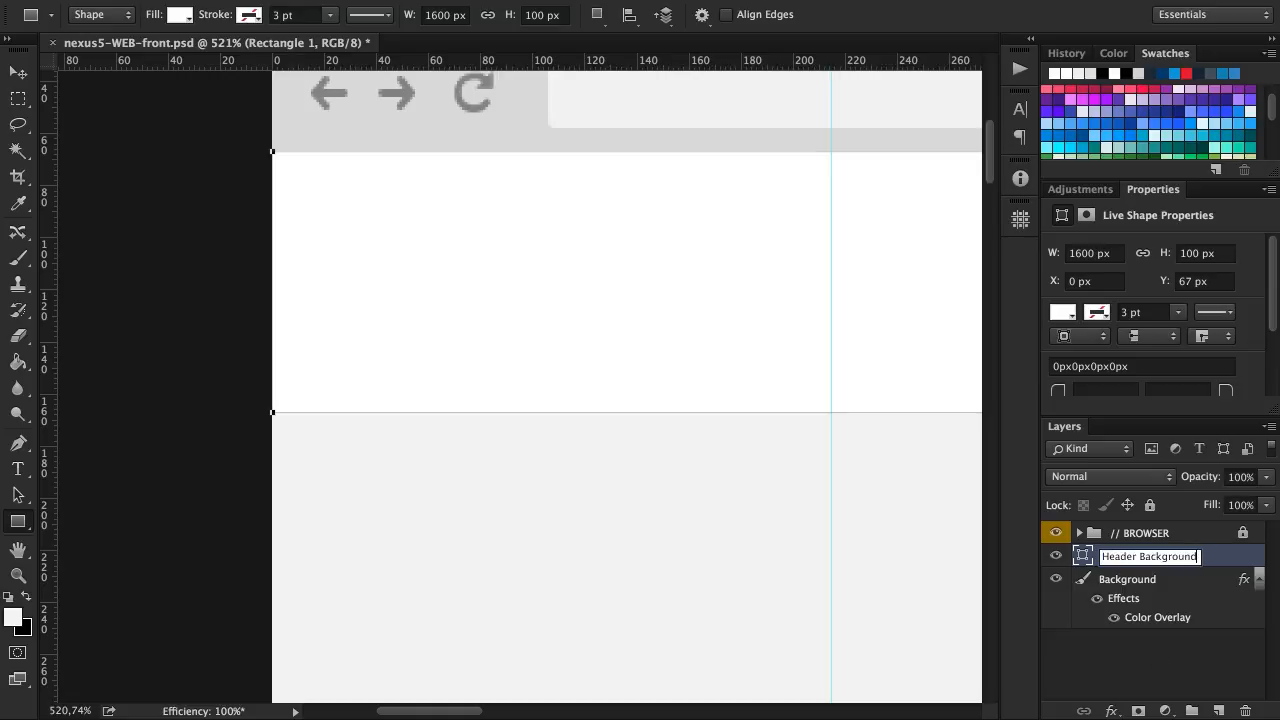
key(Return)
Put the Header Background layer into a group named // HEADER with a red color label
key(ctrl+g)
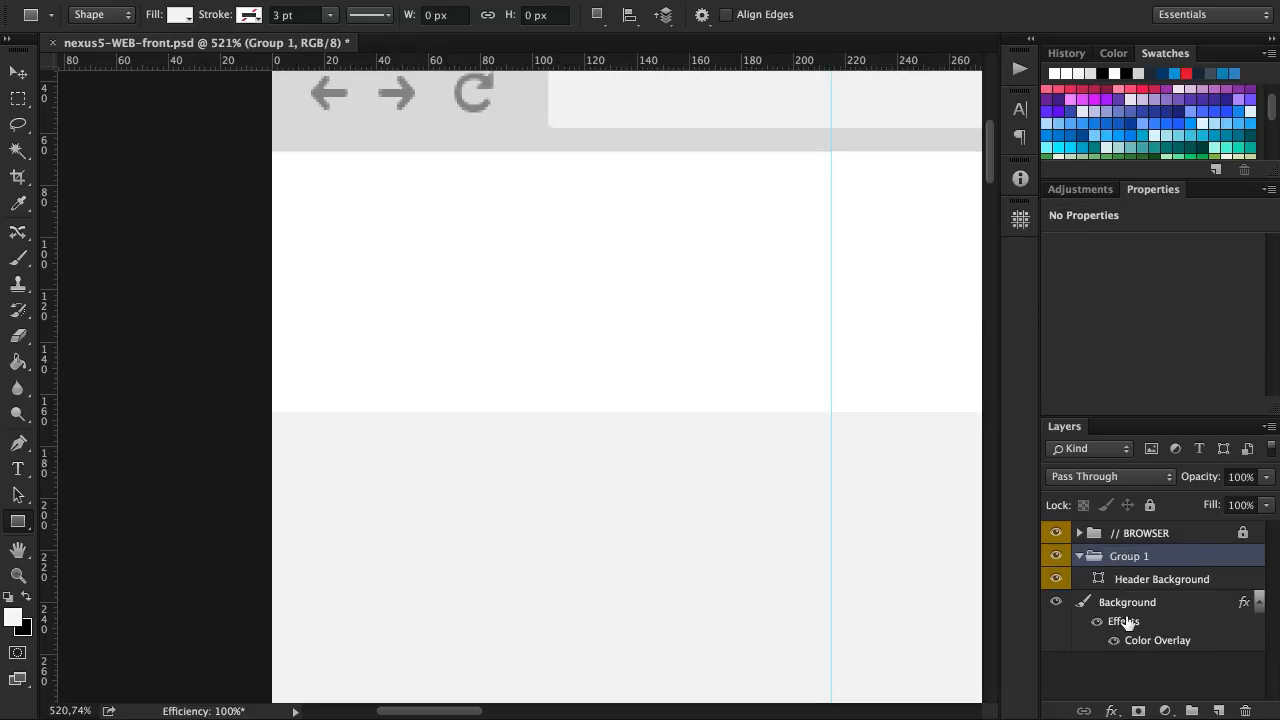
double_click(1136, 557)
text(// HEADER)
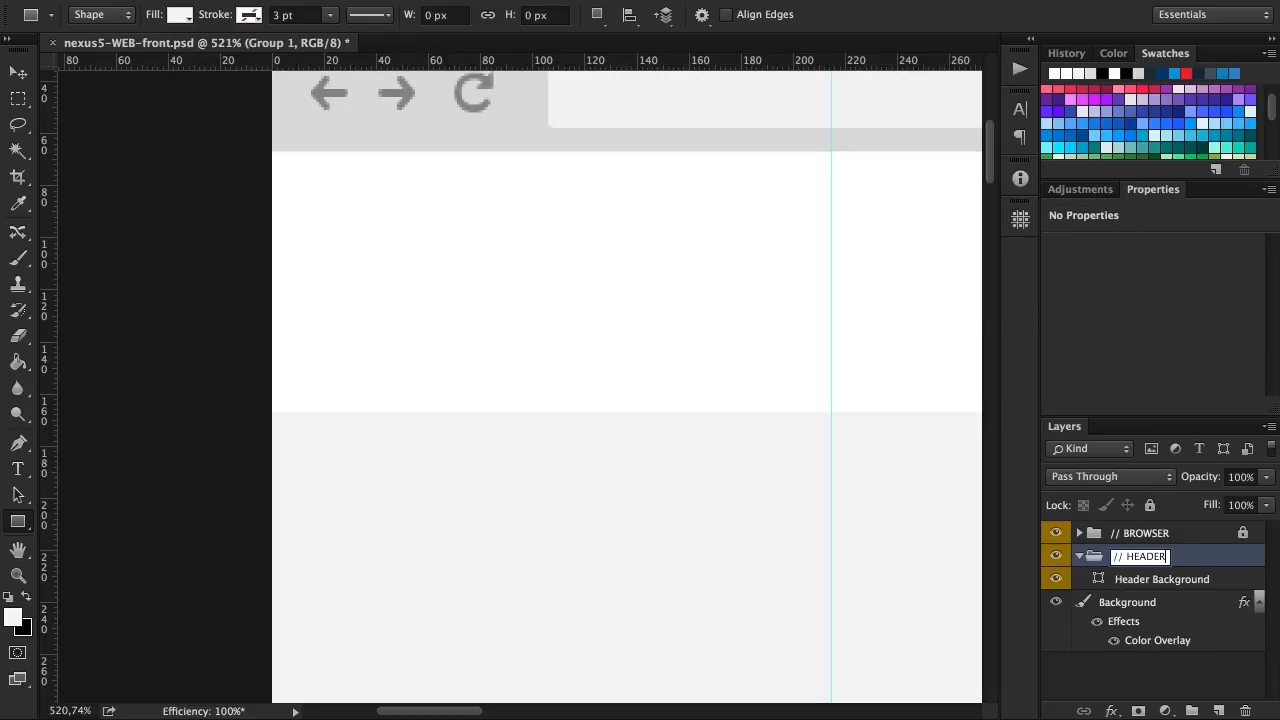
key(Return)
right_click(1184, 565)
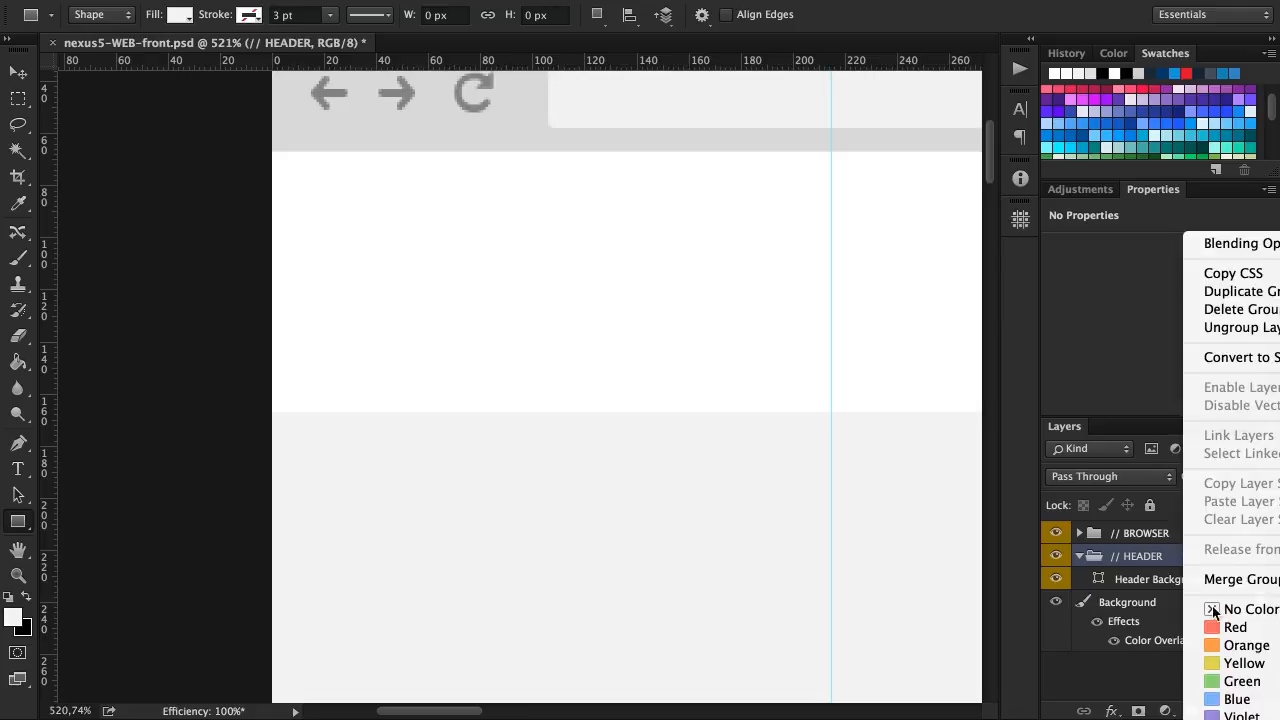
click(1197, 627)
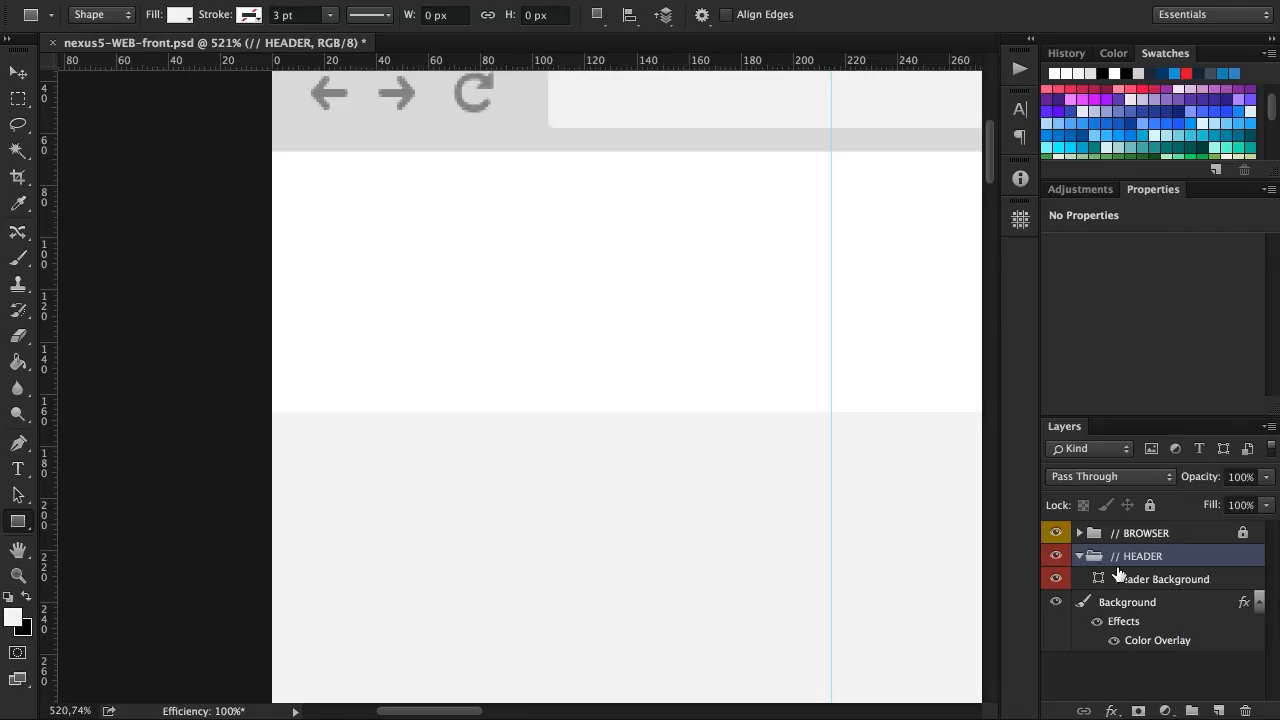
click(1146, 536)
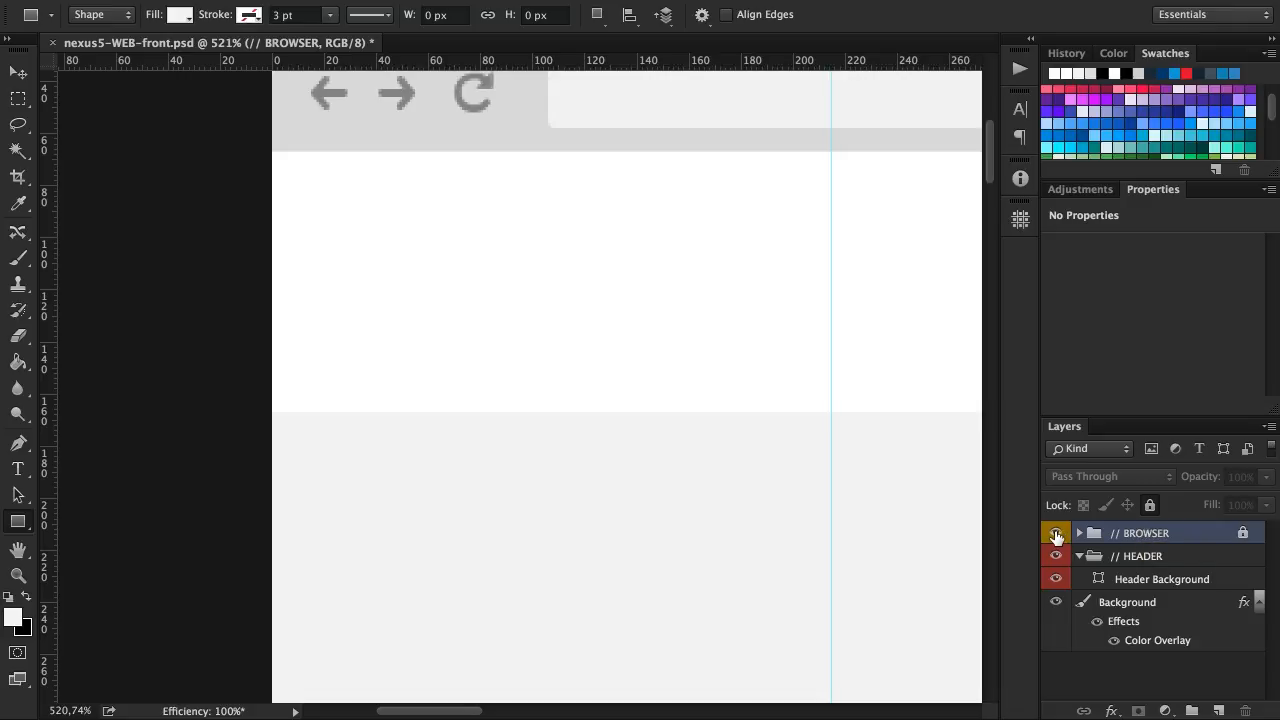
Add a black drop shadow to the Header Background layer with 10% opacity, 90° angle, 2 px distance and 4 px size
scroll(785, 389, right, 2)
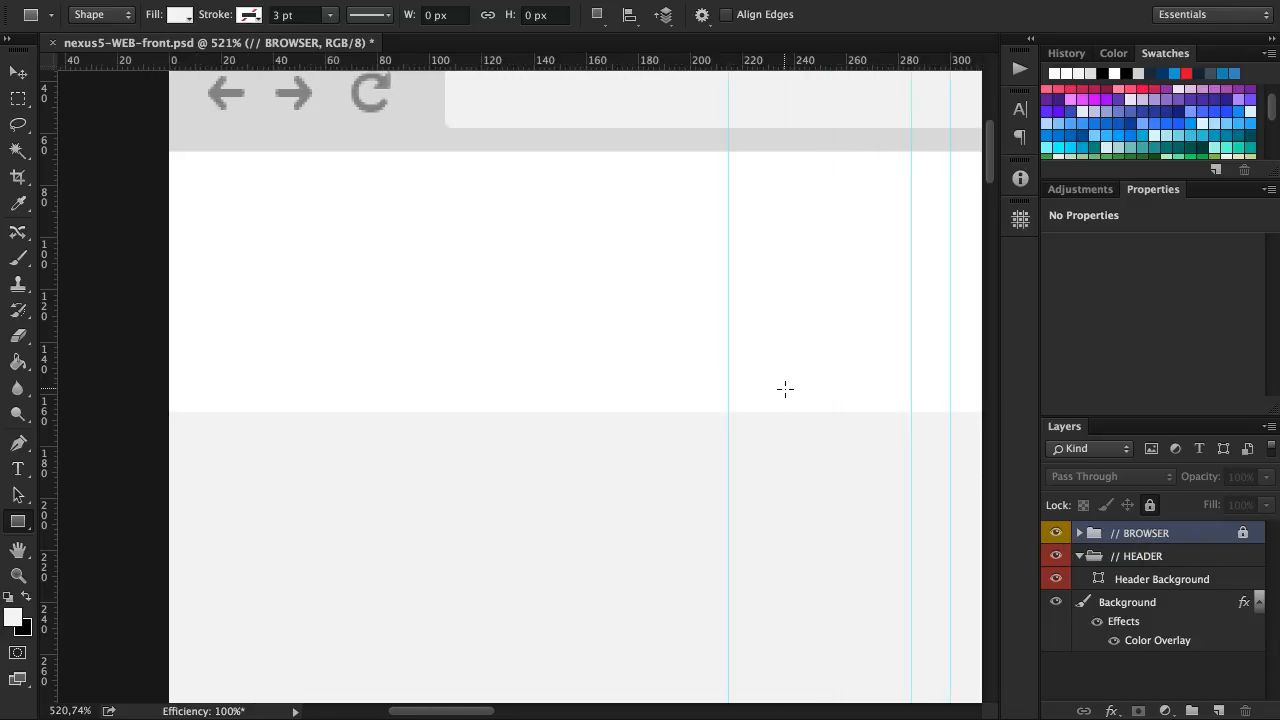
scroll(785, 389, down, 2)
scroll(785, 389, right, 6)
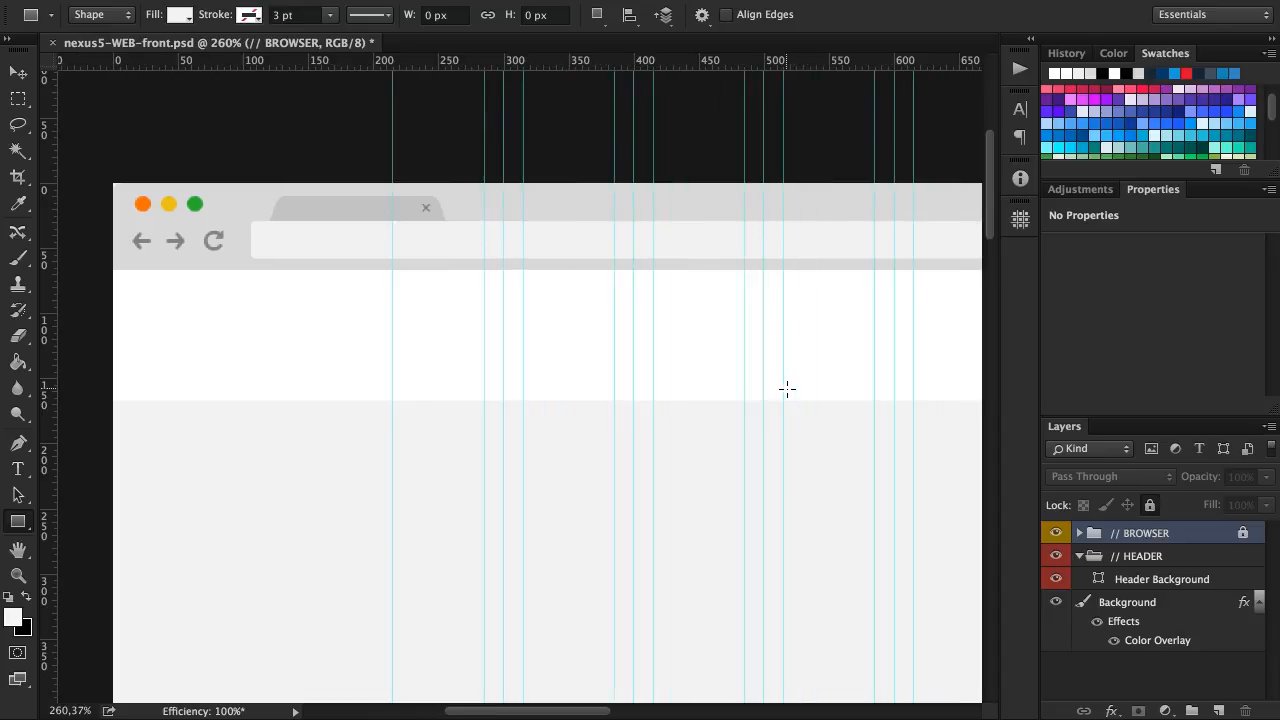
key(v)
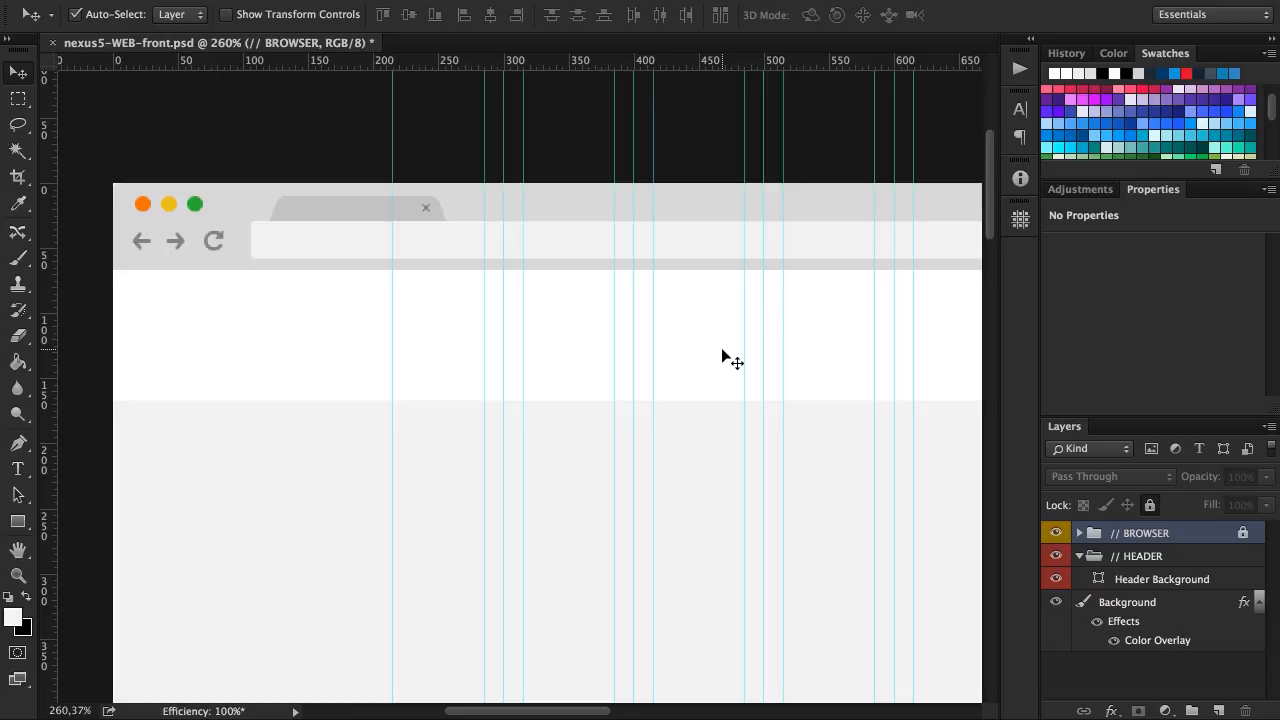
click(703, 330)
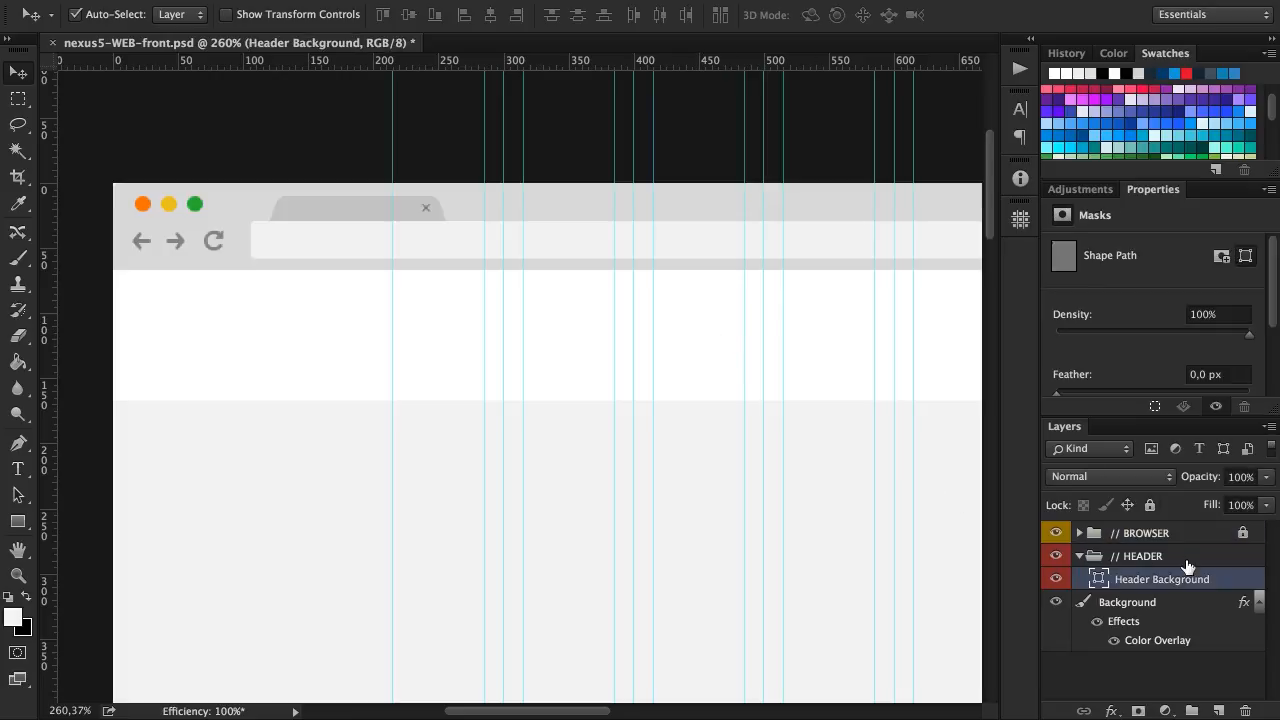
double_click(1245, 580)
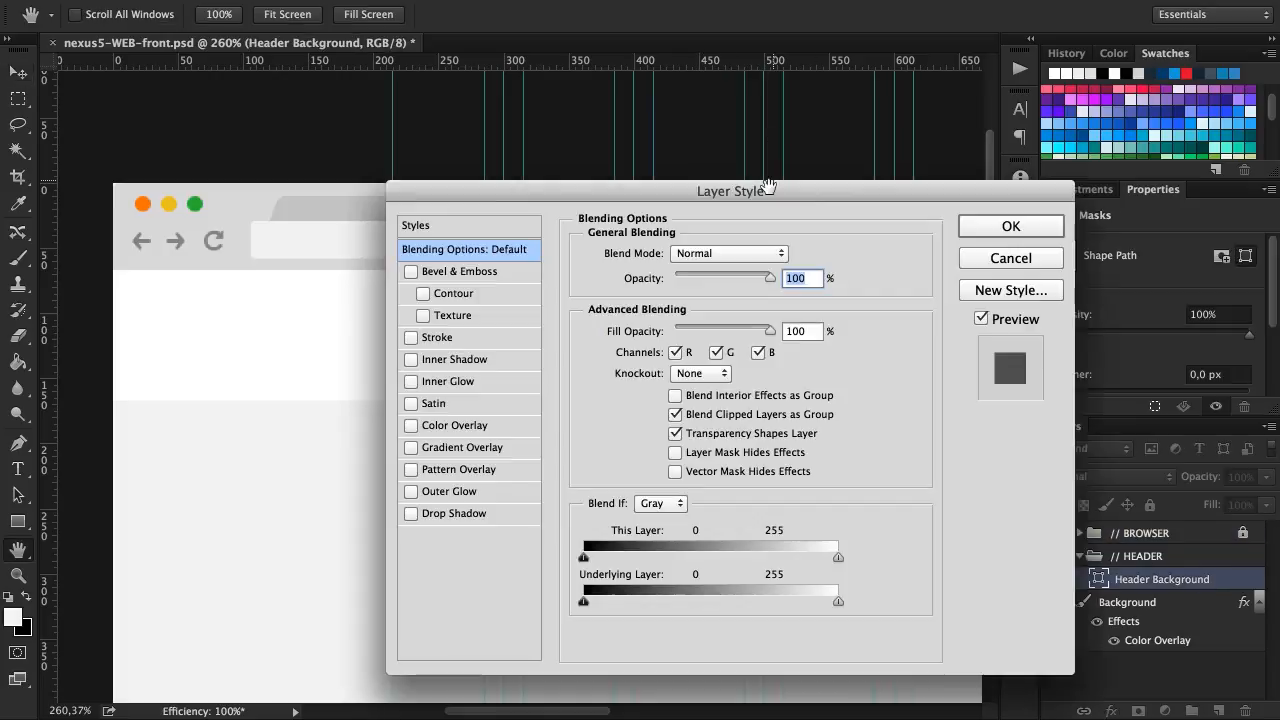
scroll(267, 212, down, 3)
scroll(267, 212, right, 5)
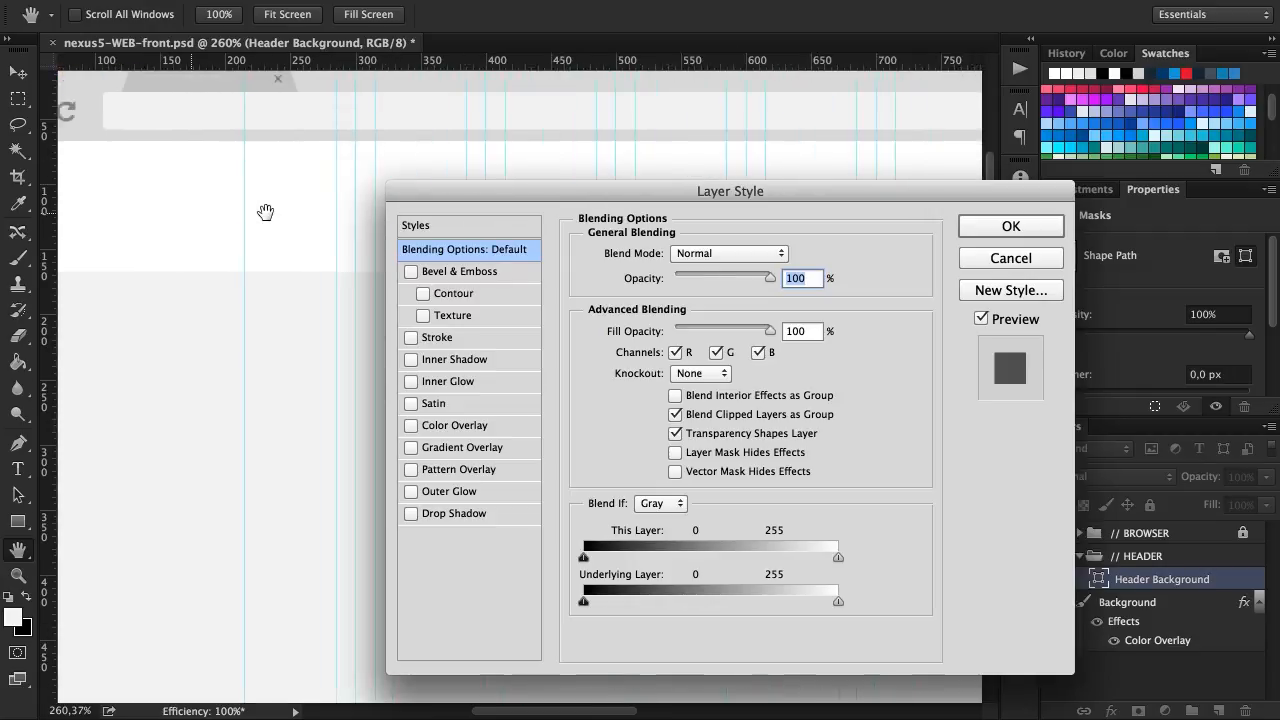
scroll(265, 212, right, 2)
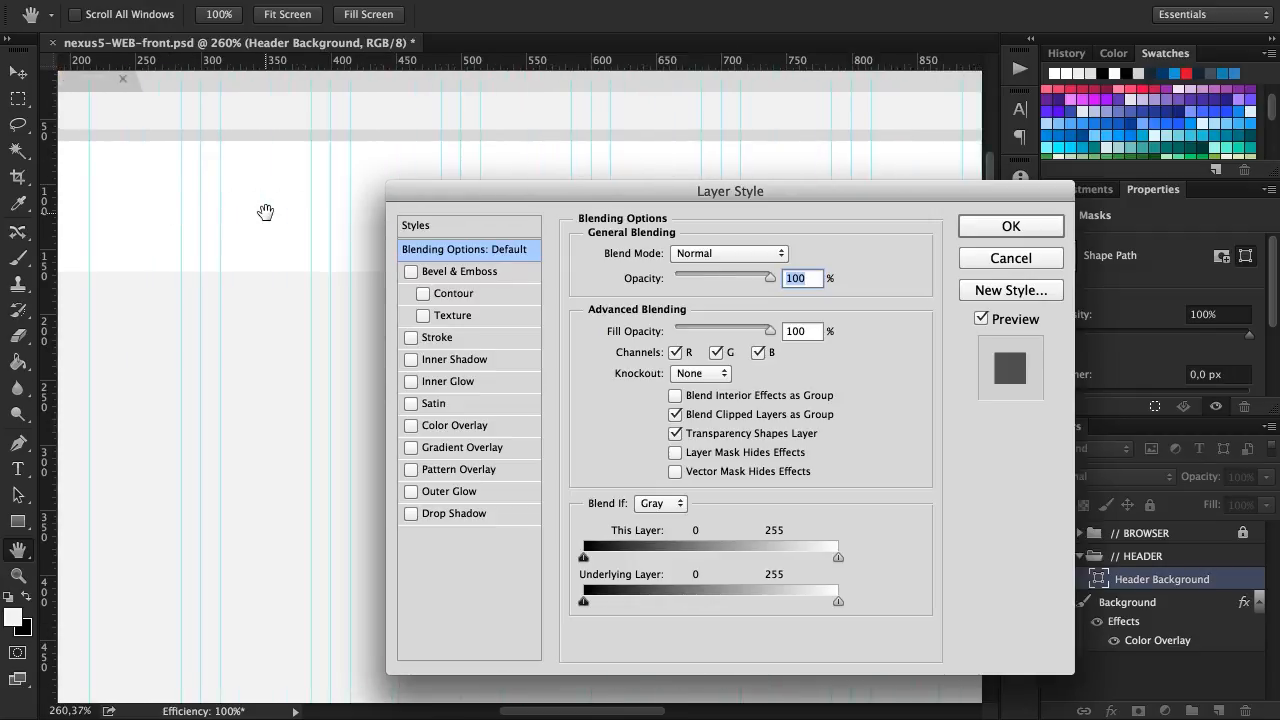
drag(526, 194, 488, 157)
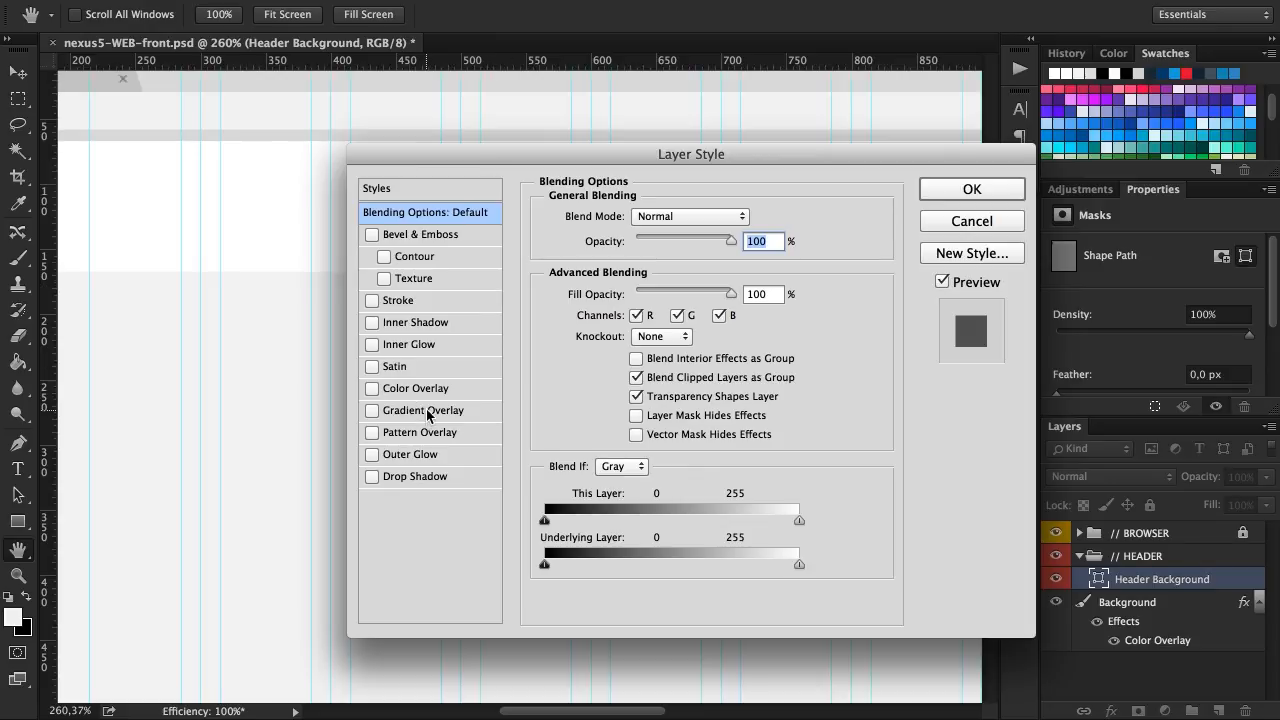
click(414, 477)
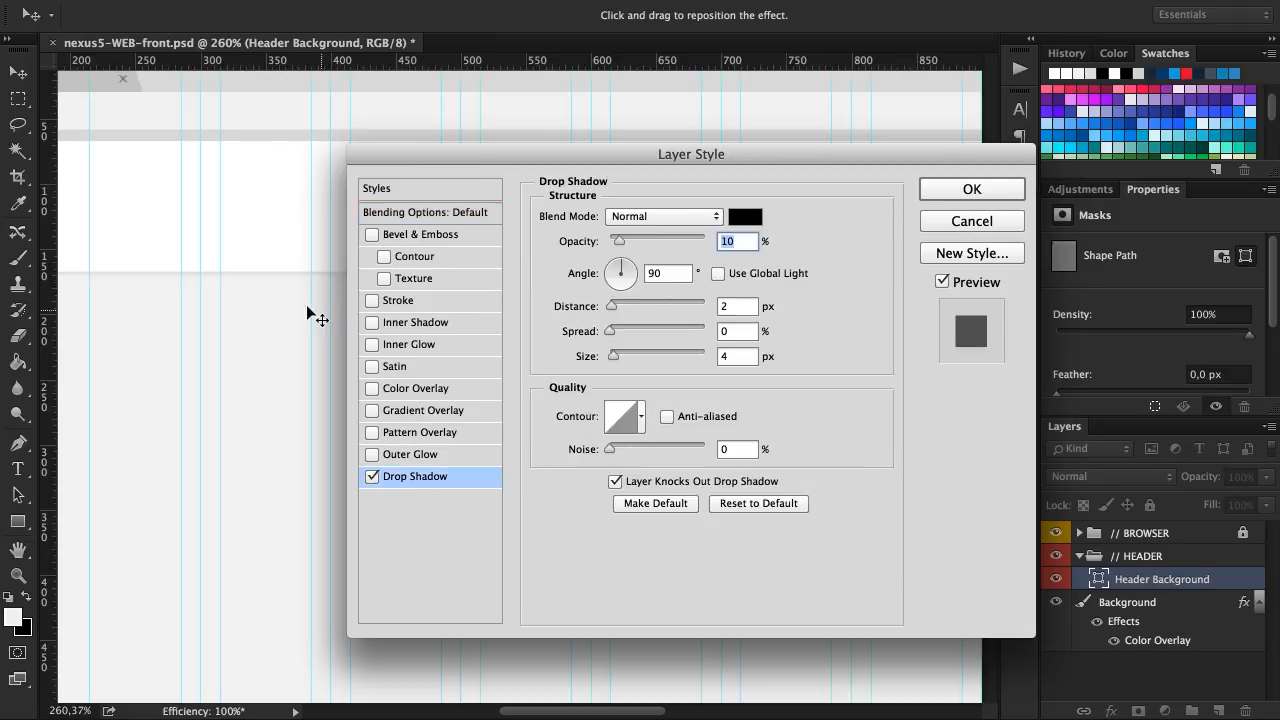
drag(618, 154, 758, 172)
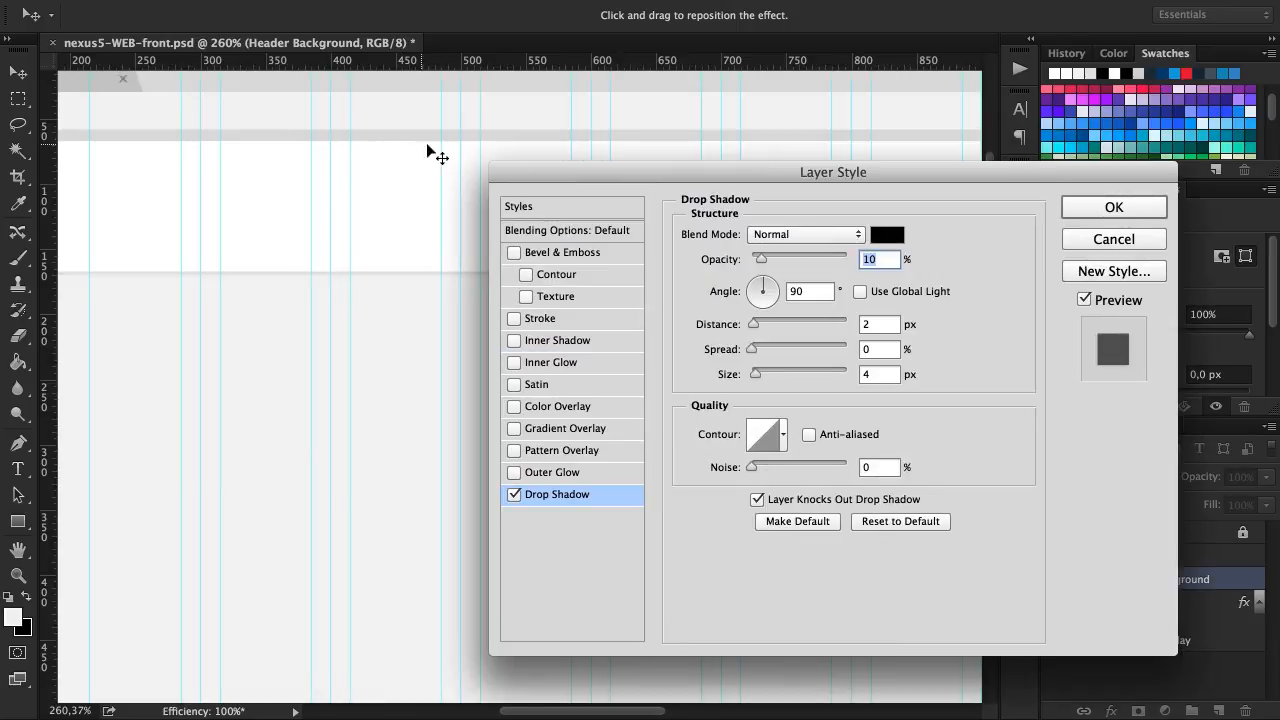
drag(590, 177, 492, 163)
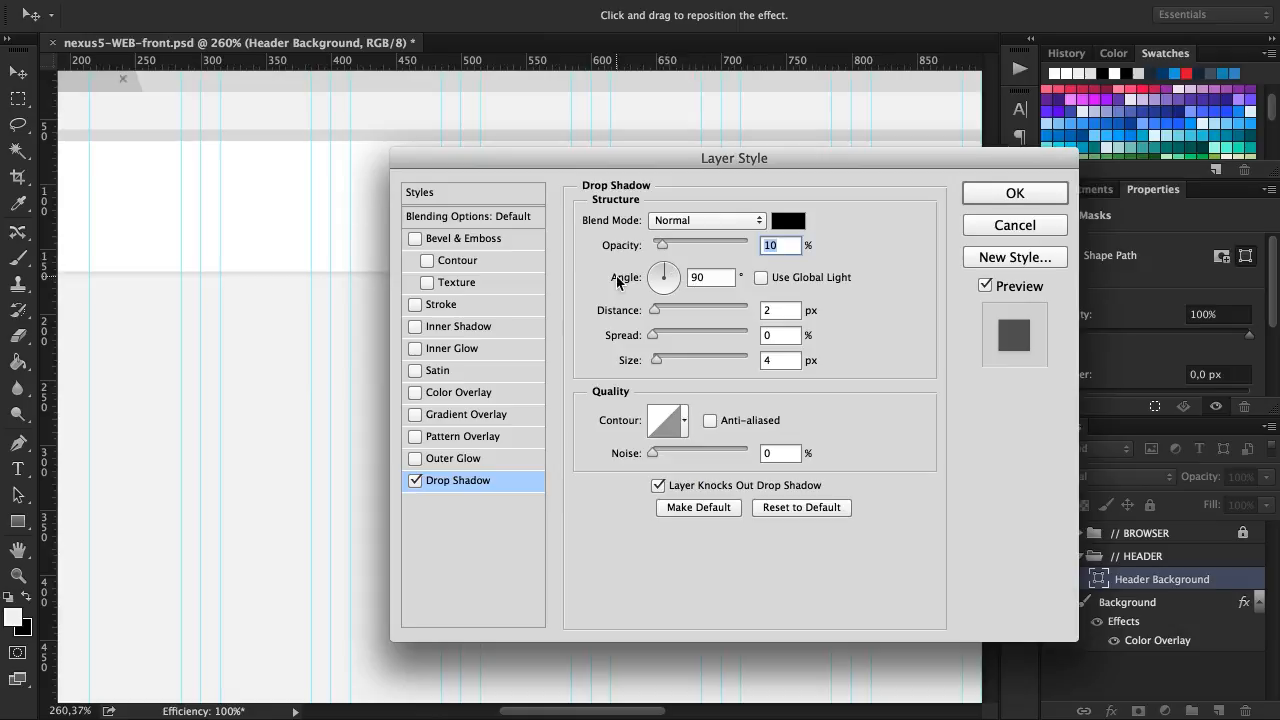
click(1003, 196)
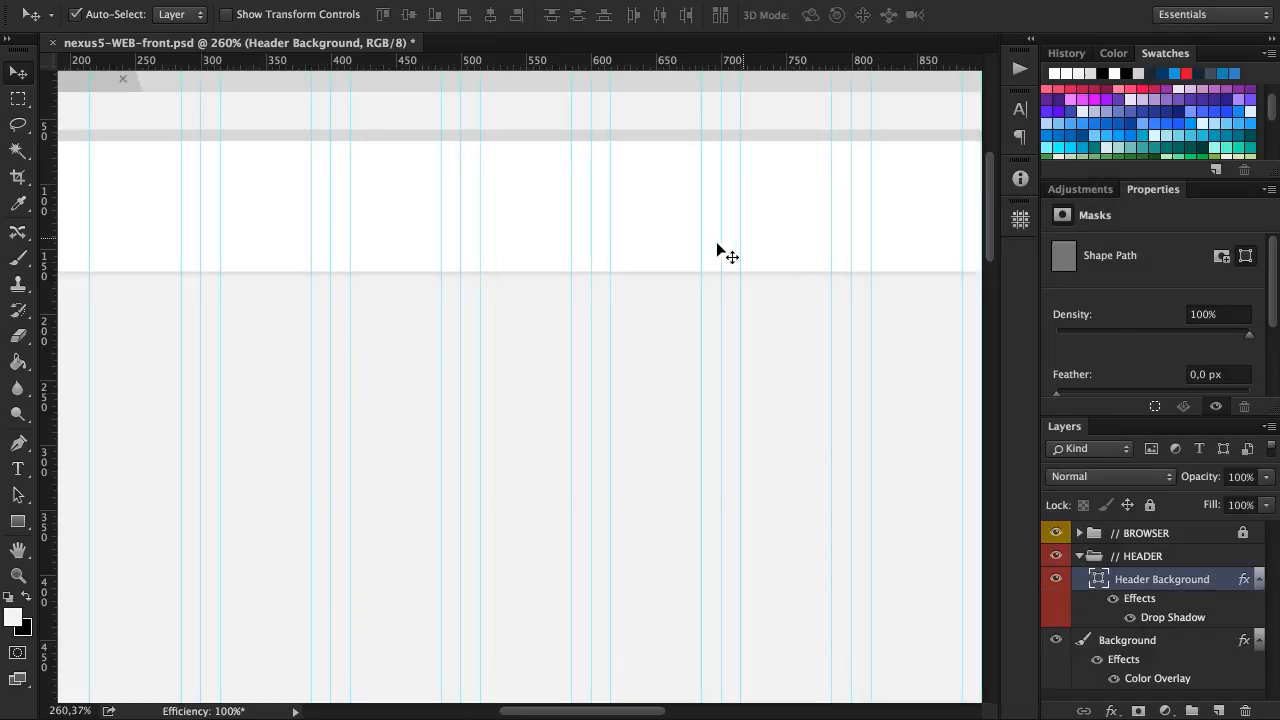
Hide the guides to view the header on the page
scroll(703, 246, down, 5)
key(super+;)
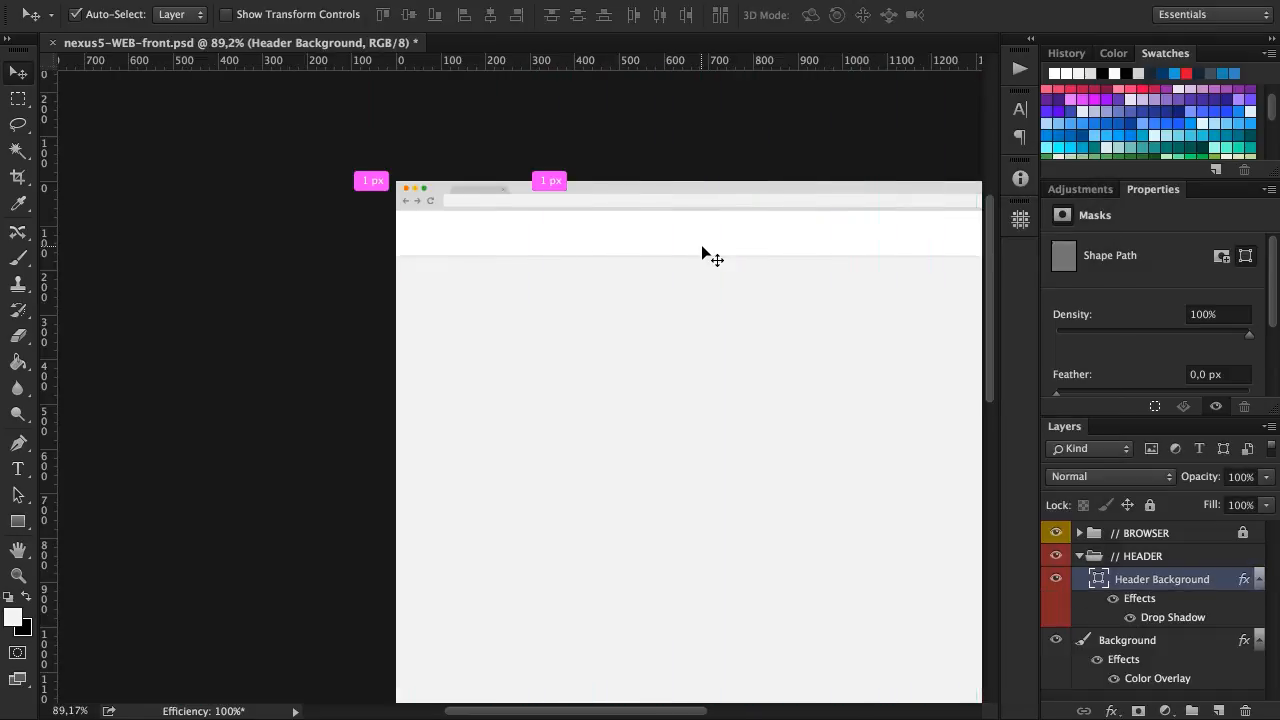
Deselect the header layer and set the font for new text to Roboto Thin
scroll(703, 247, right, 4)
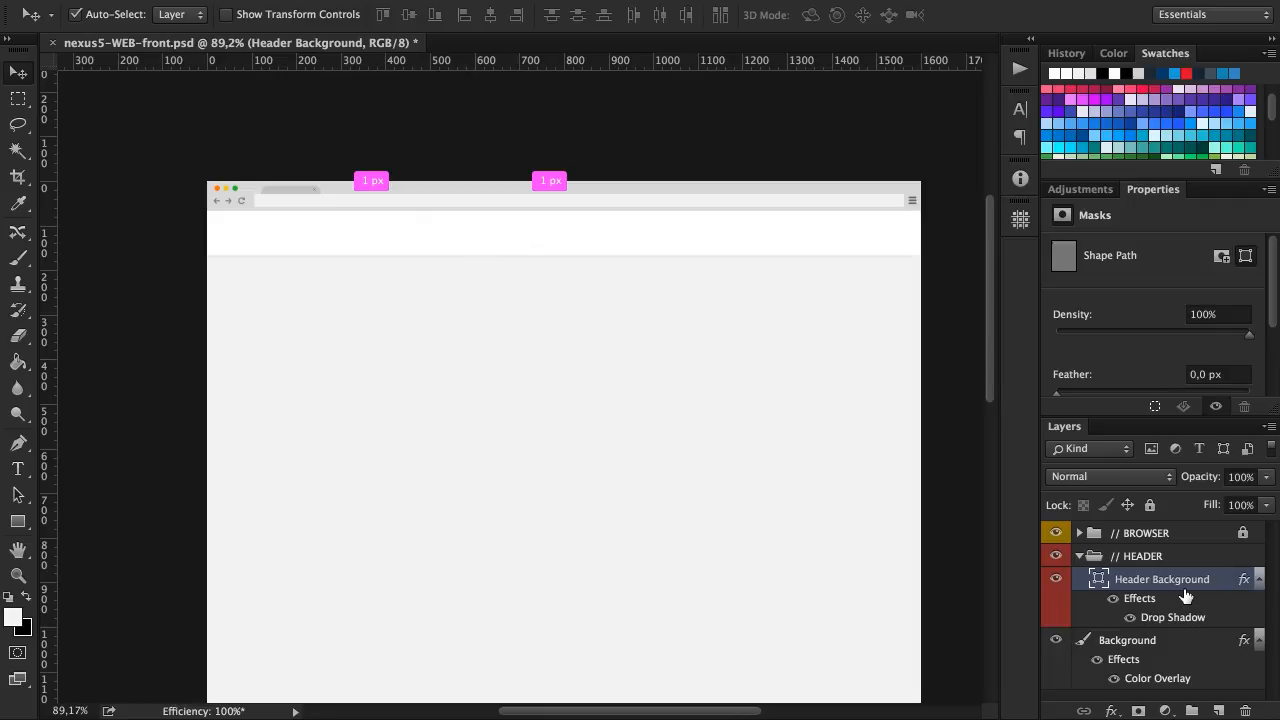
click(740, 163)
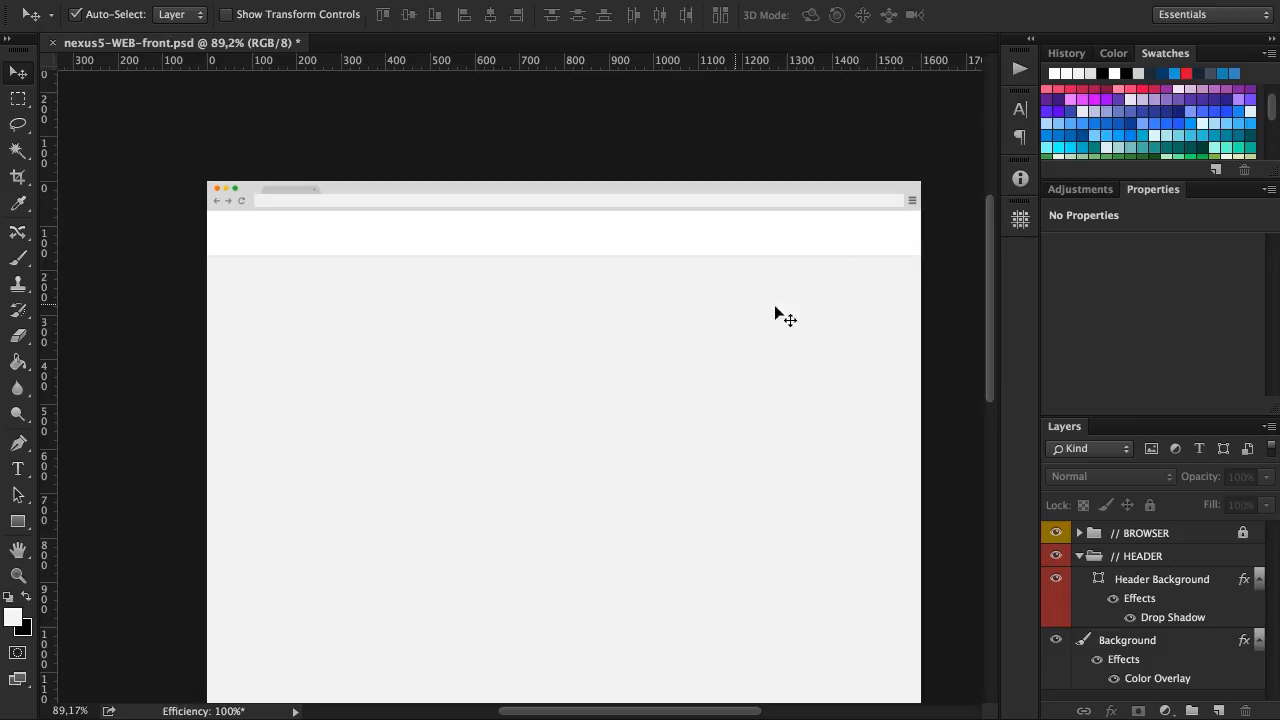
click(1017, 110)
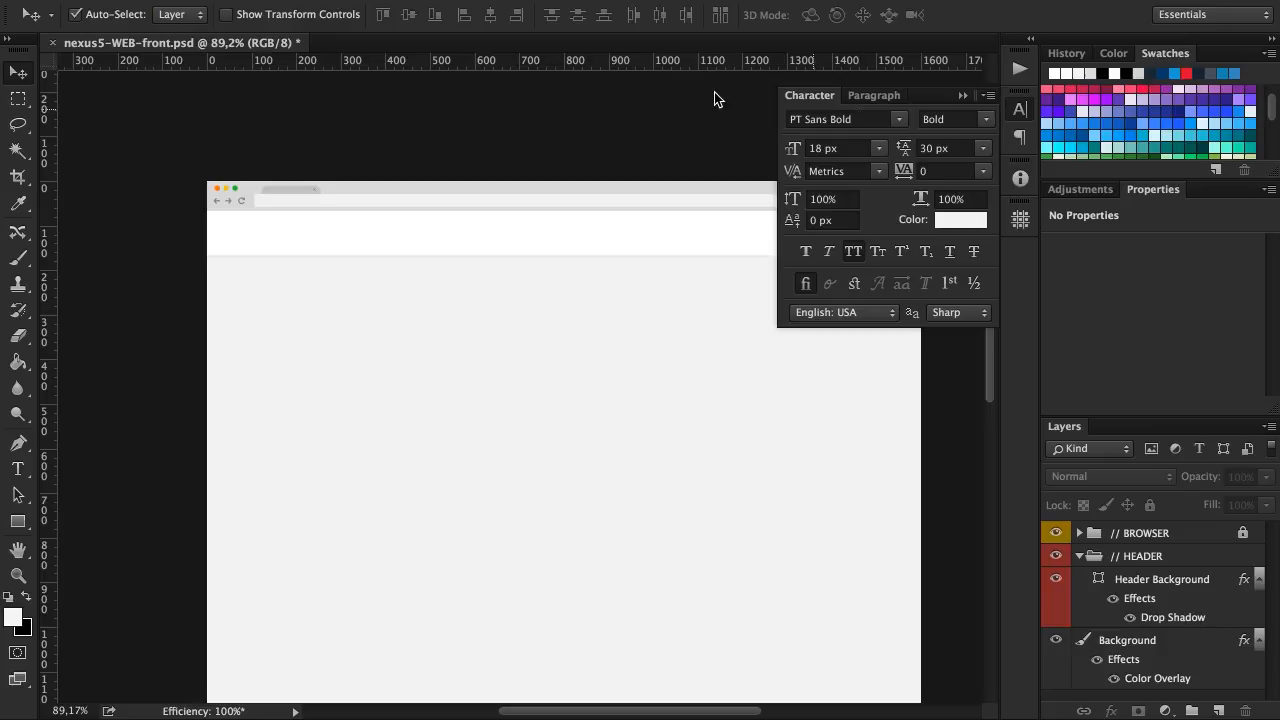
click(845, 118)
text(robo)
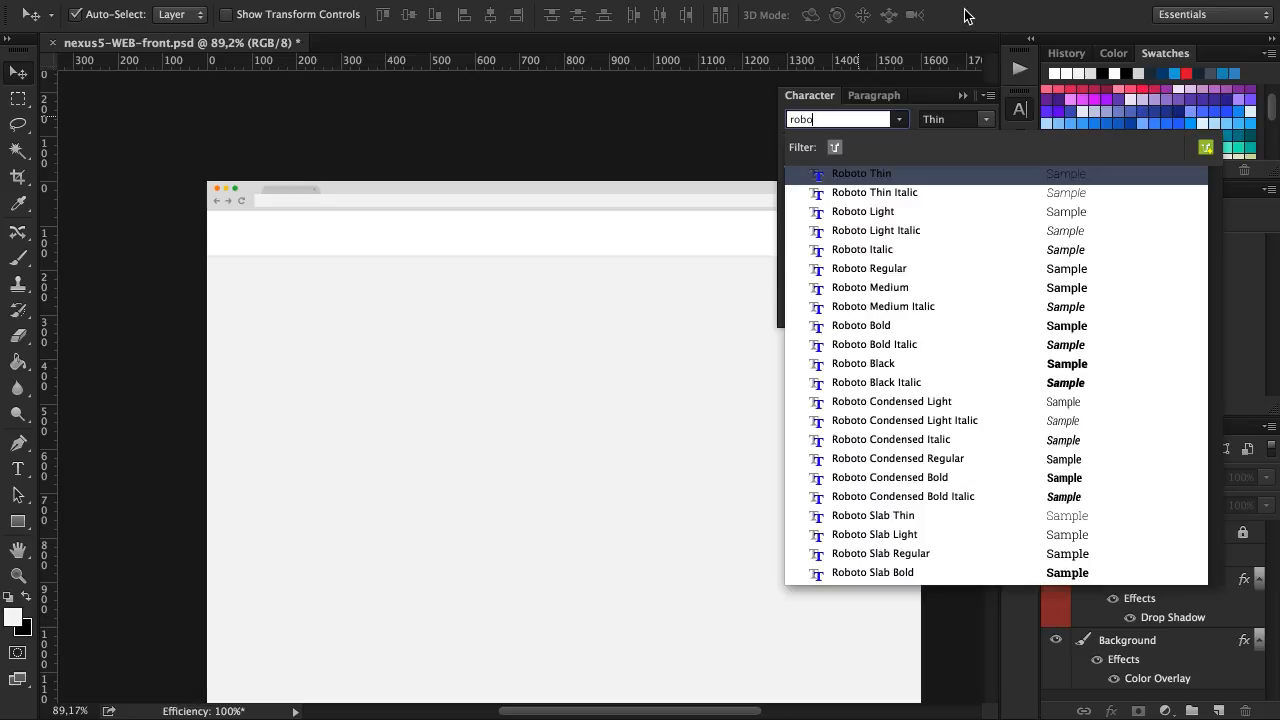
key(Return)
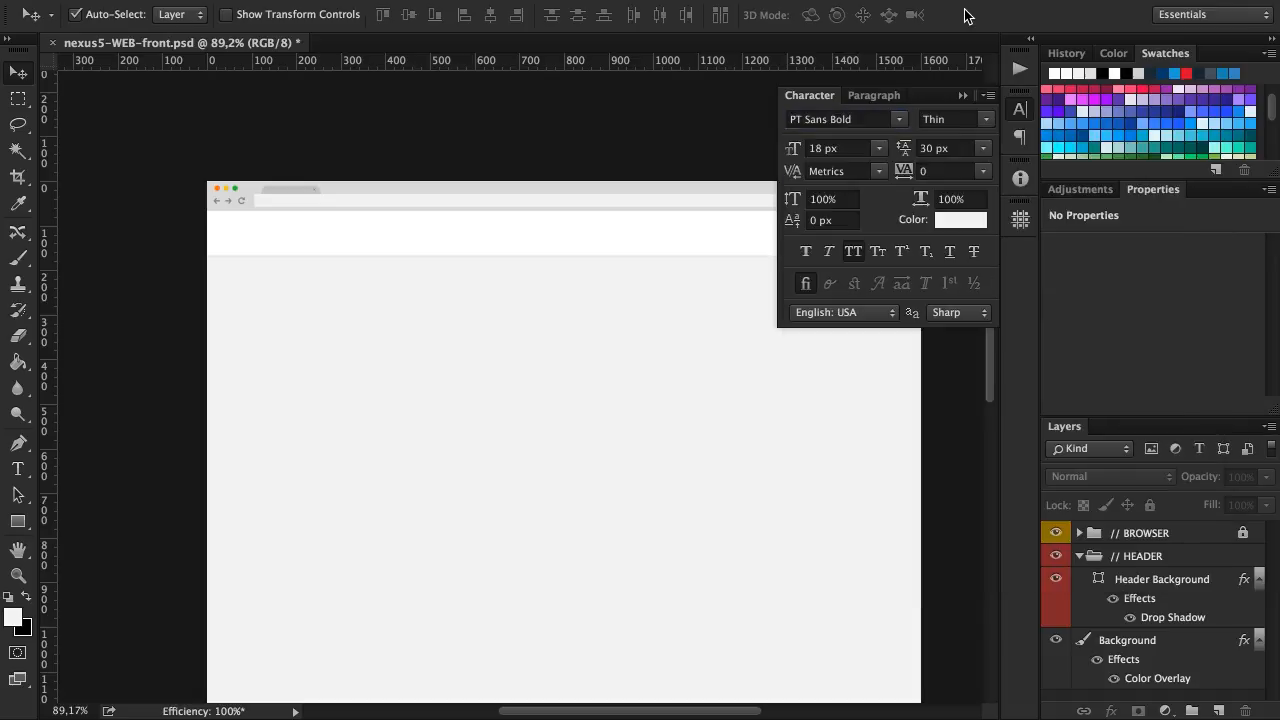
Add the text nexus5 on the page below the header bar, on a layer directly above Header Background
key(t)
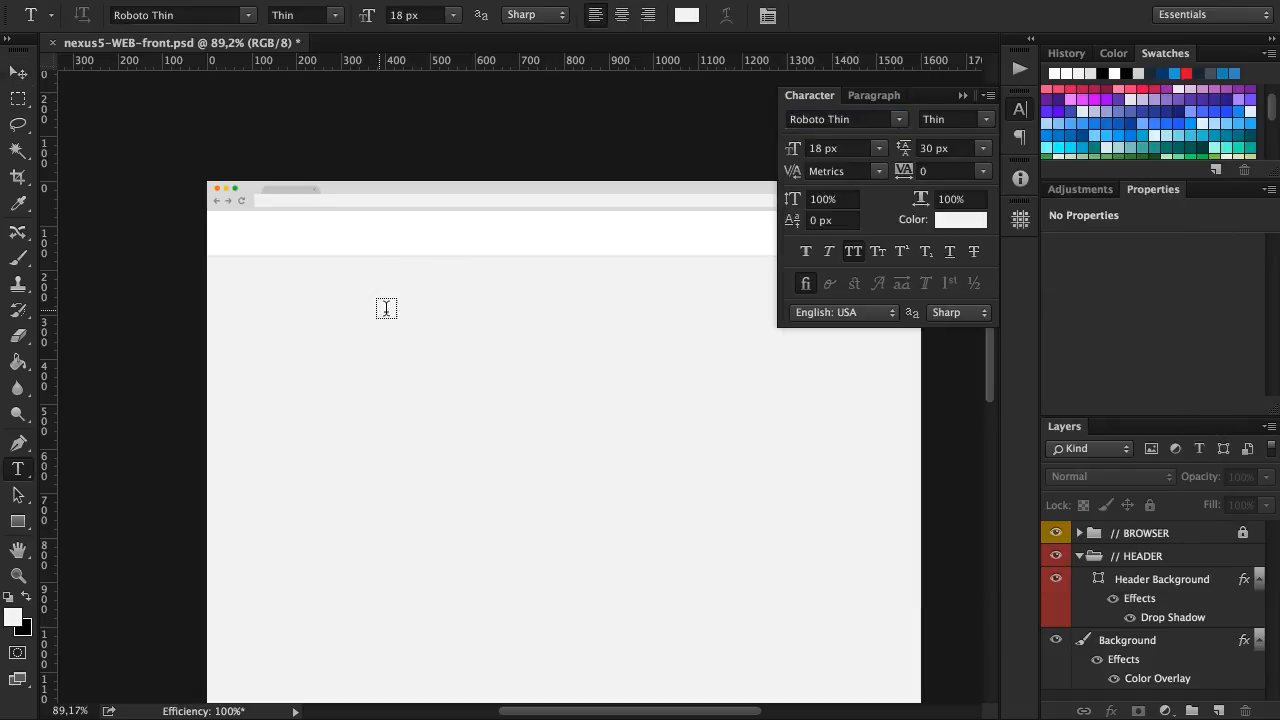
click(1177, 586)
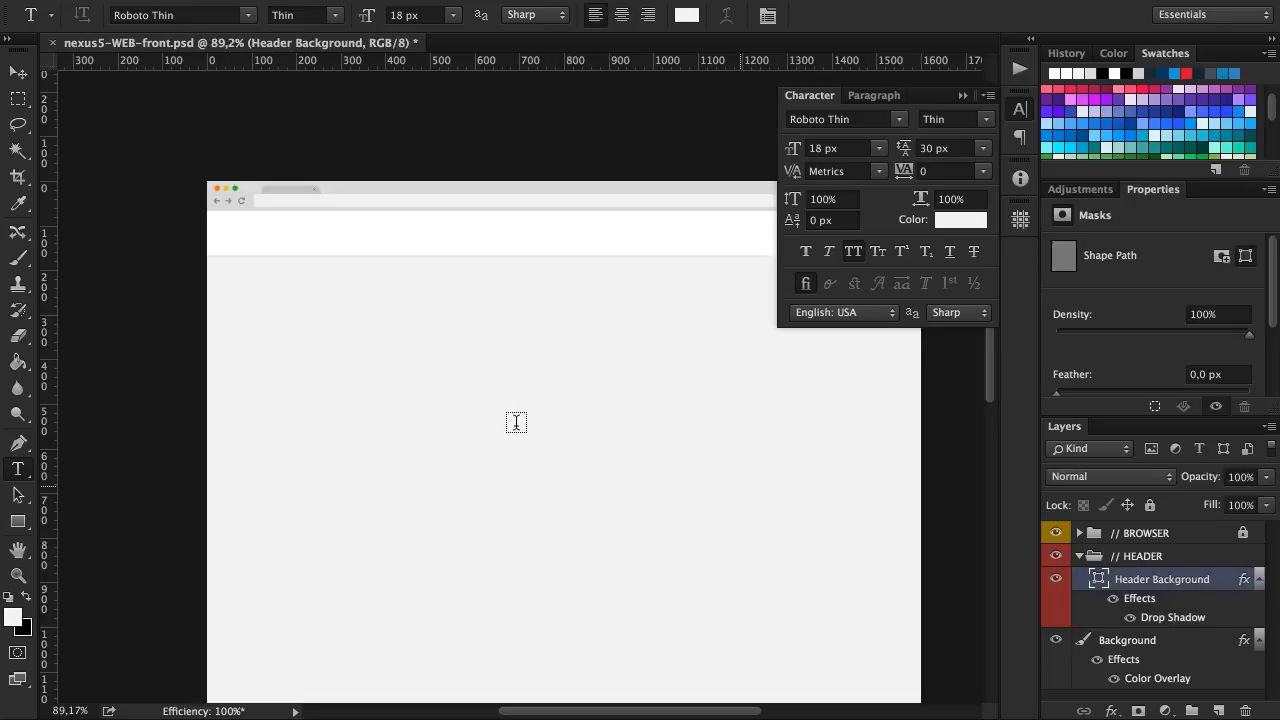
click(392, 348)
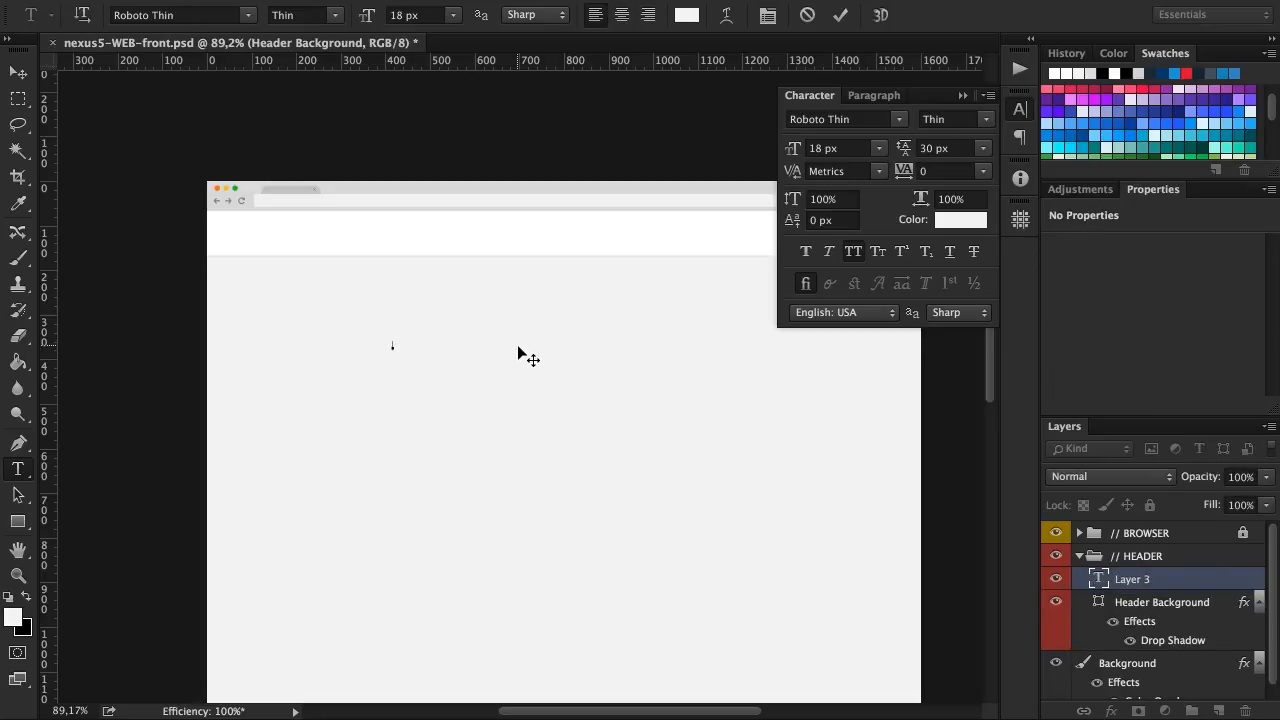
text(nexu)
click(842, 18)
Enlarge the swatch area to show more colors and set the nexus5 text color to dark gray #616161
click(955, 220)
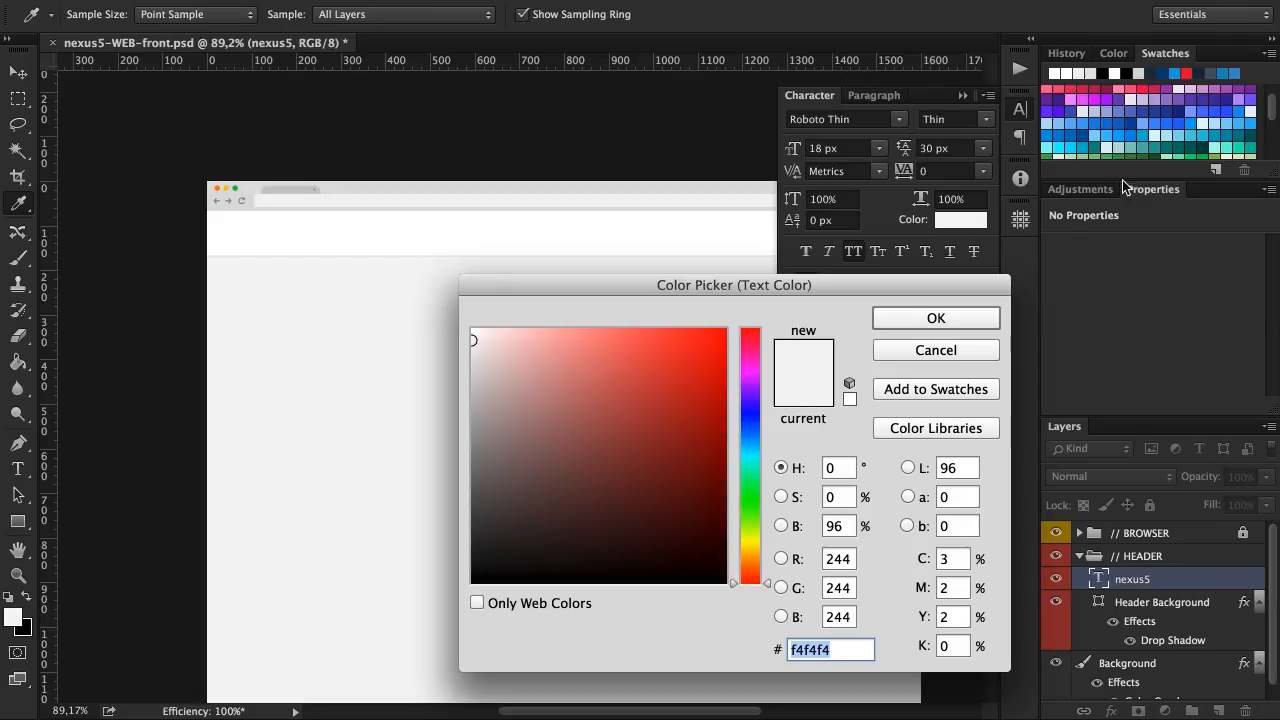
drag(1122, 181, 1144, 326)
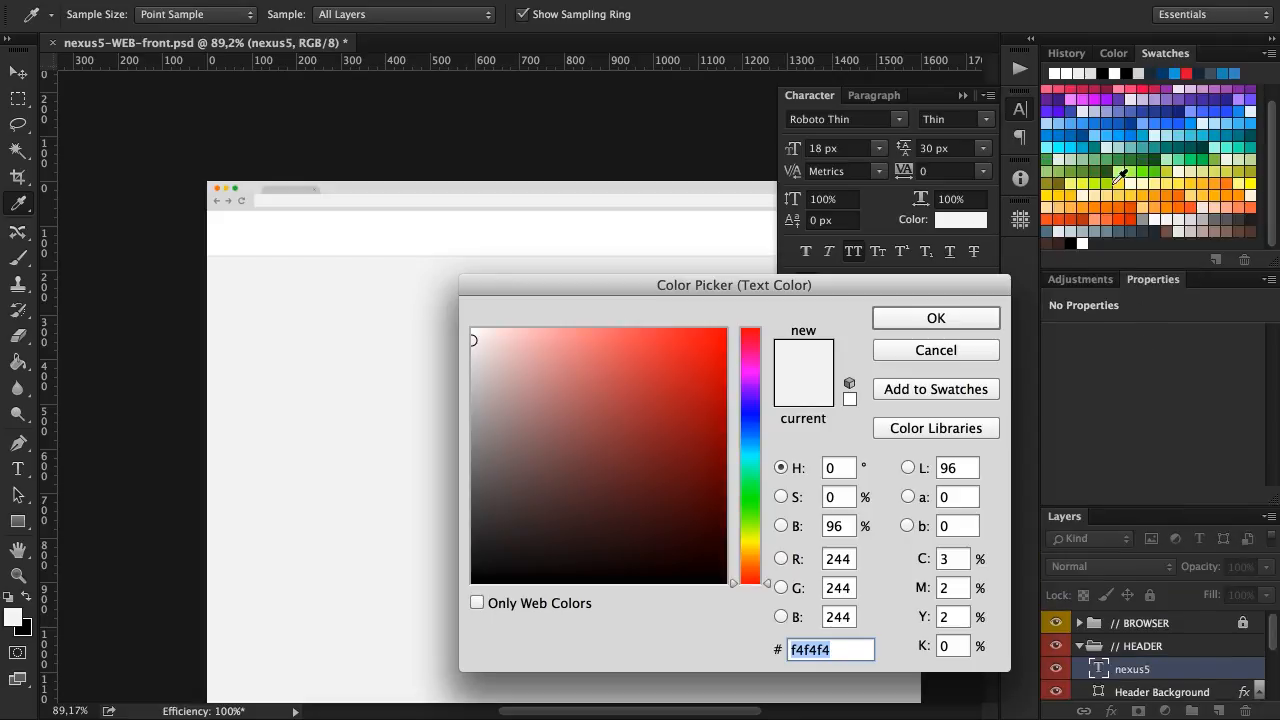
click(1234, 215)
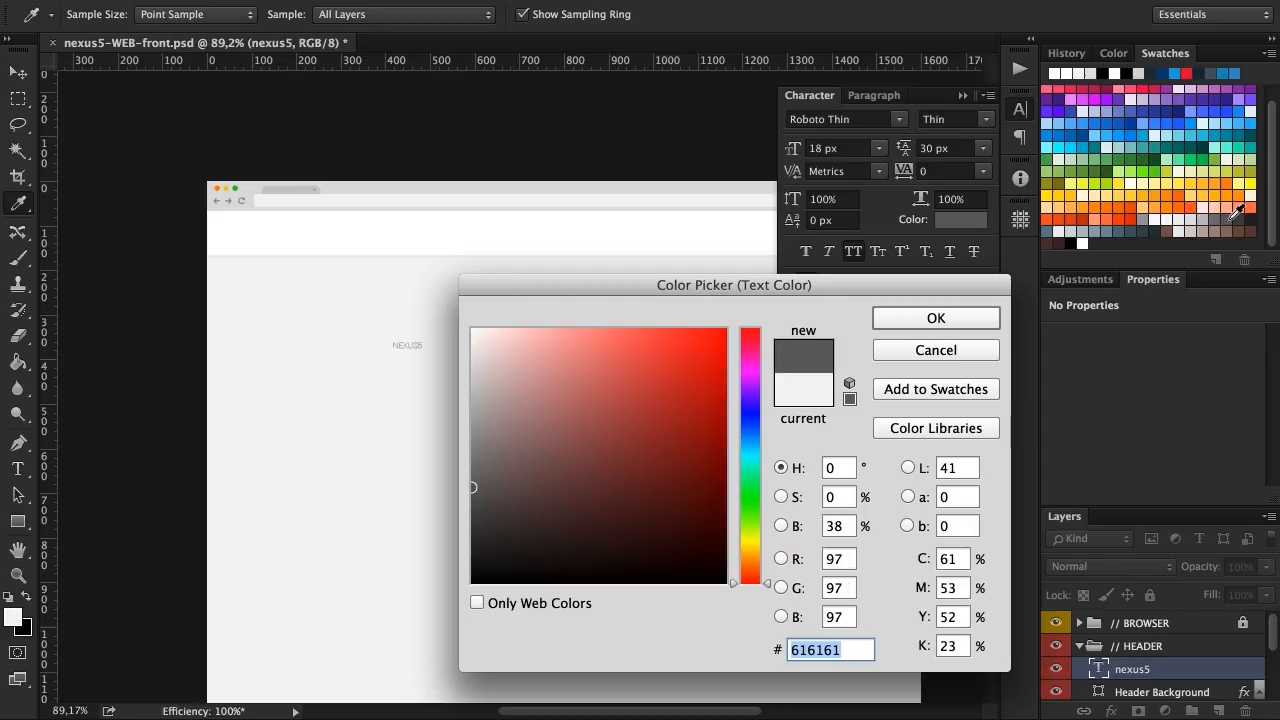
drag(897, 279, 921, 249)
click(925, 292)
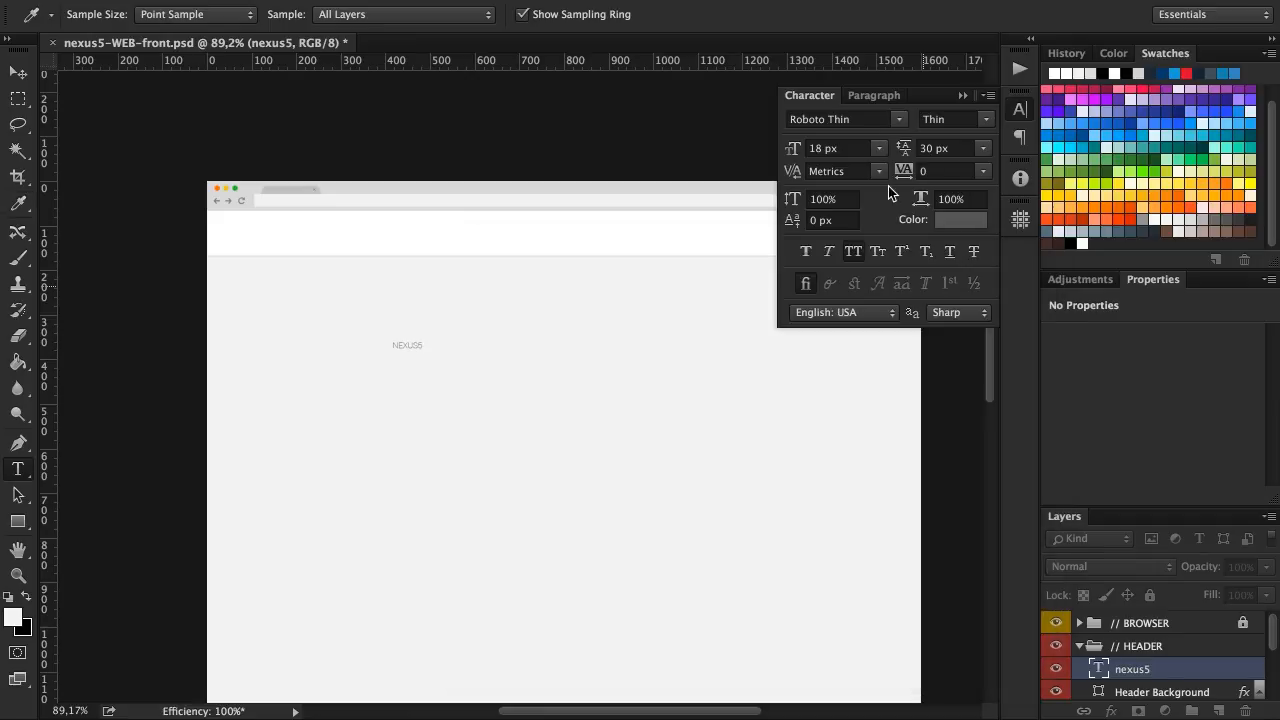
Set the nexus5 text to Roboto Condensed Bold at 30 px and move it up into the white header bar
click(862, 119)
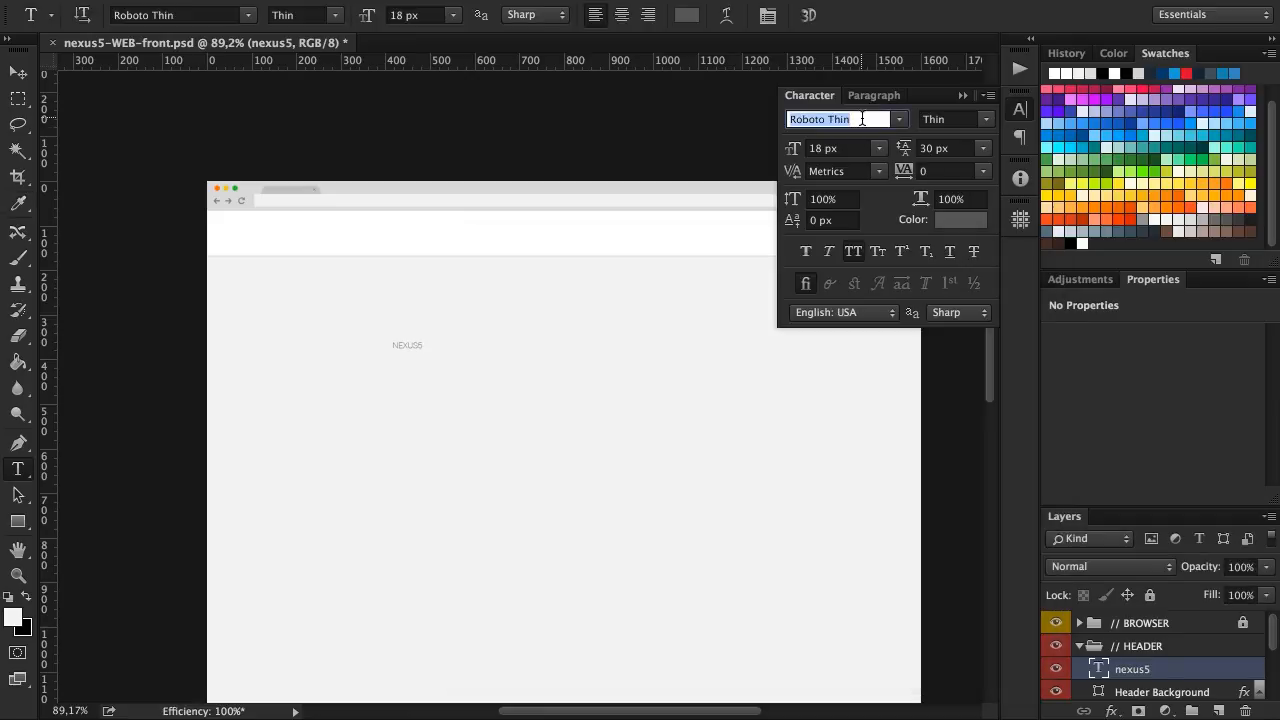
text(robo)
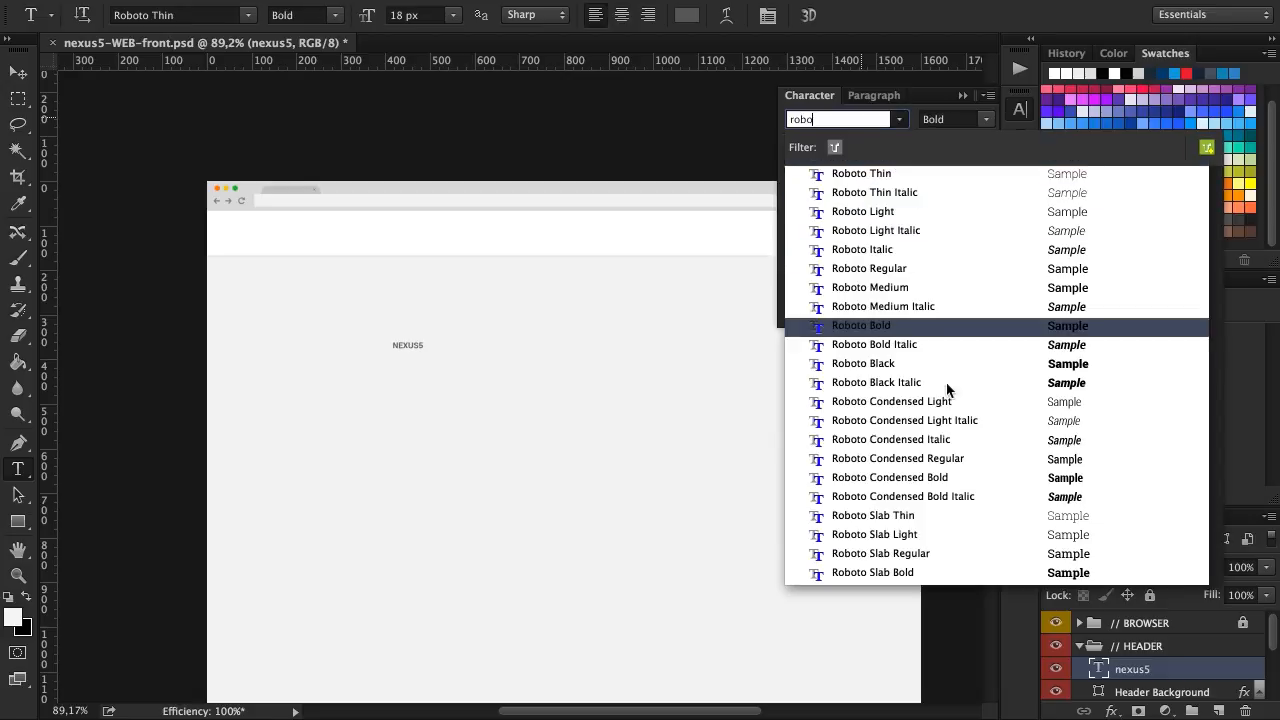
click(942, 477)
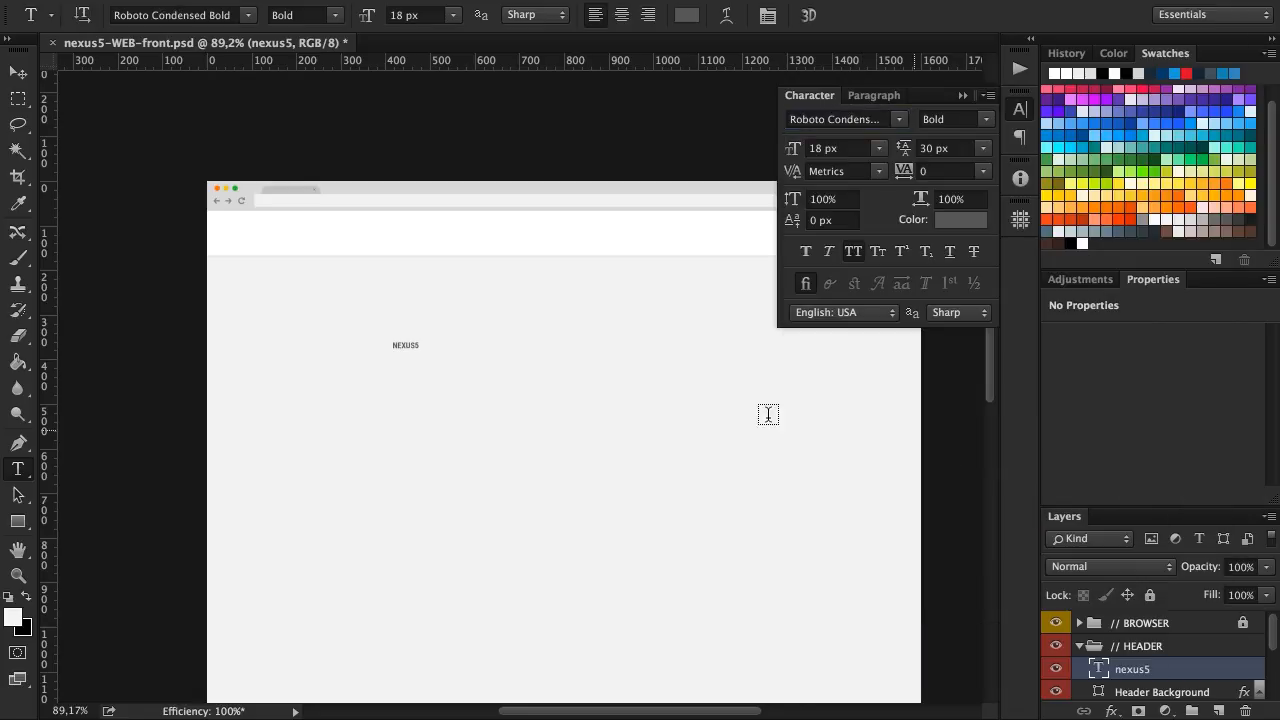
click(878, 147)
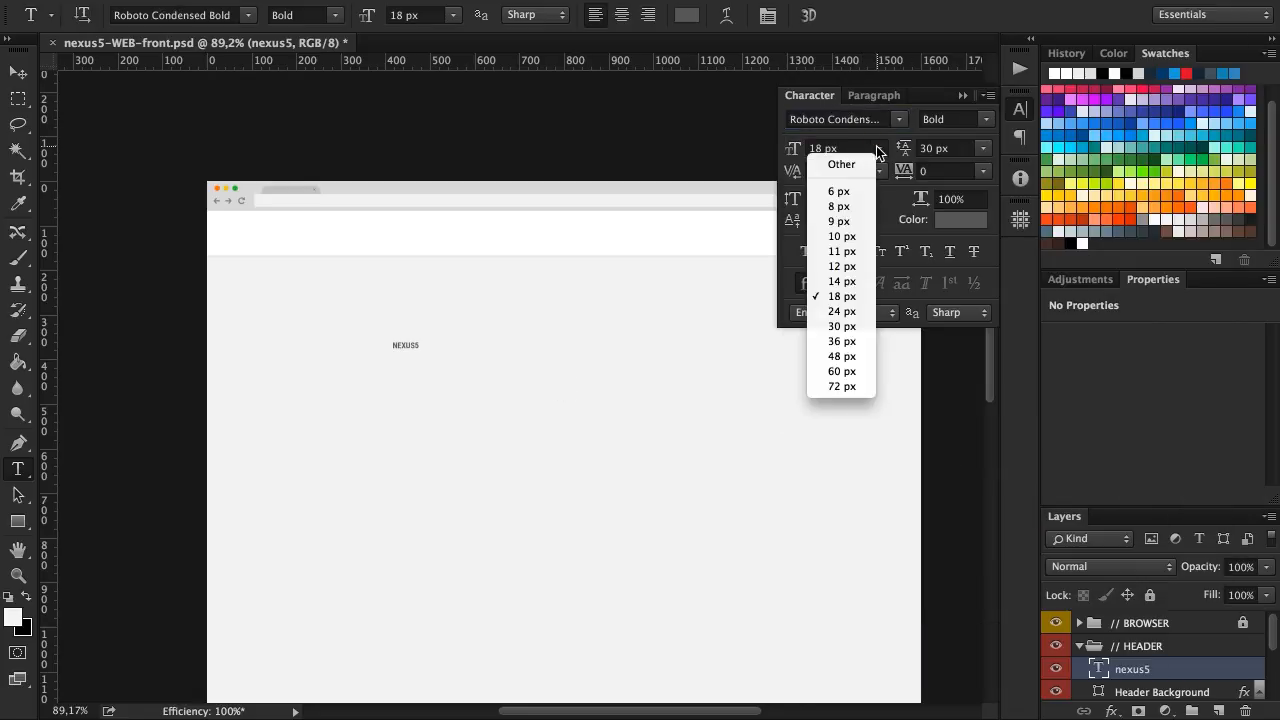
click(846, 327)
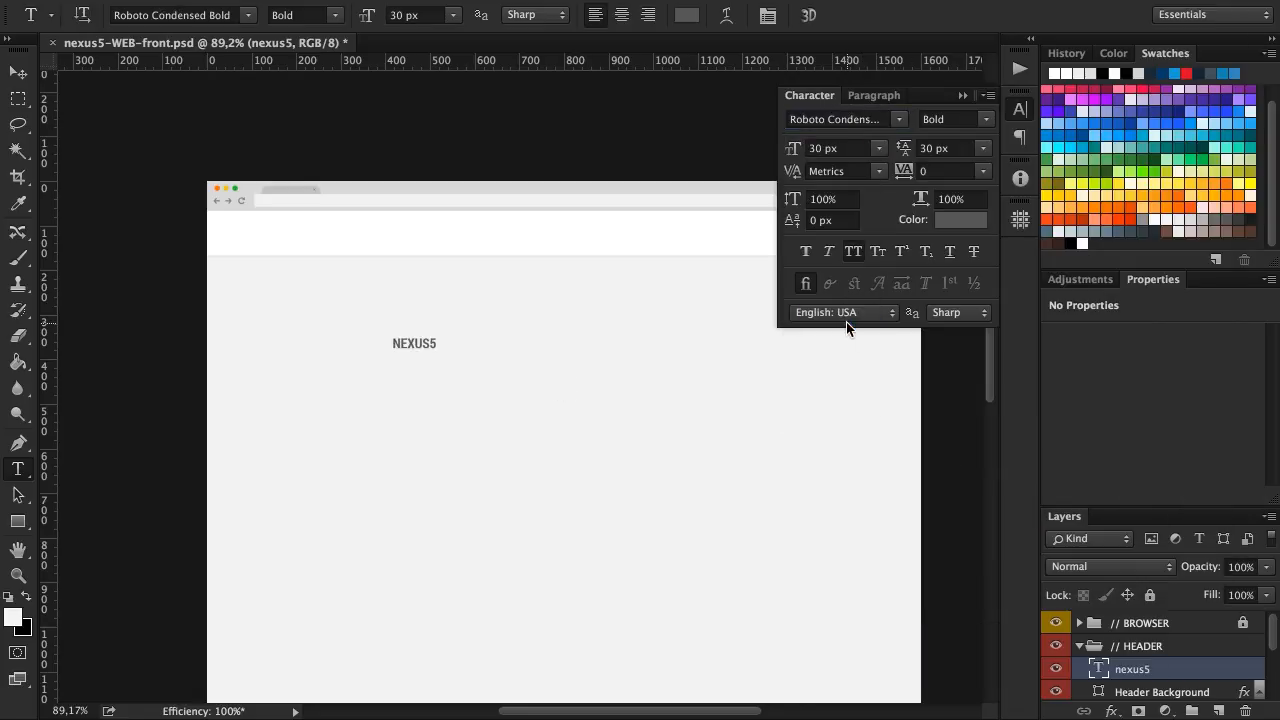
key(v)
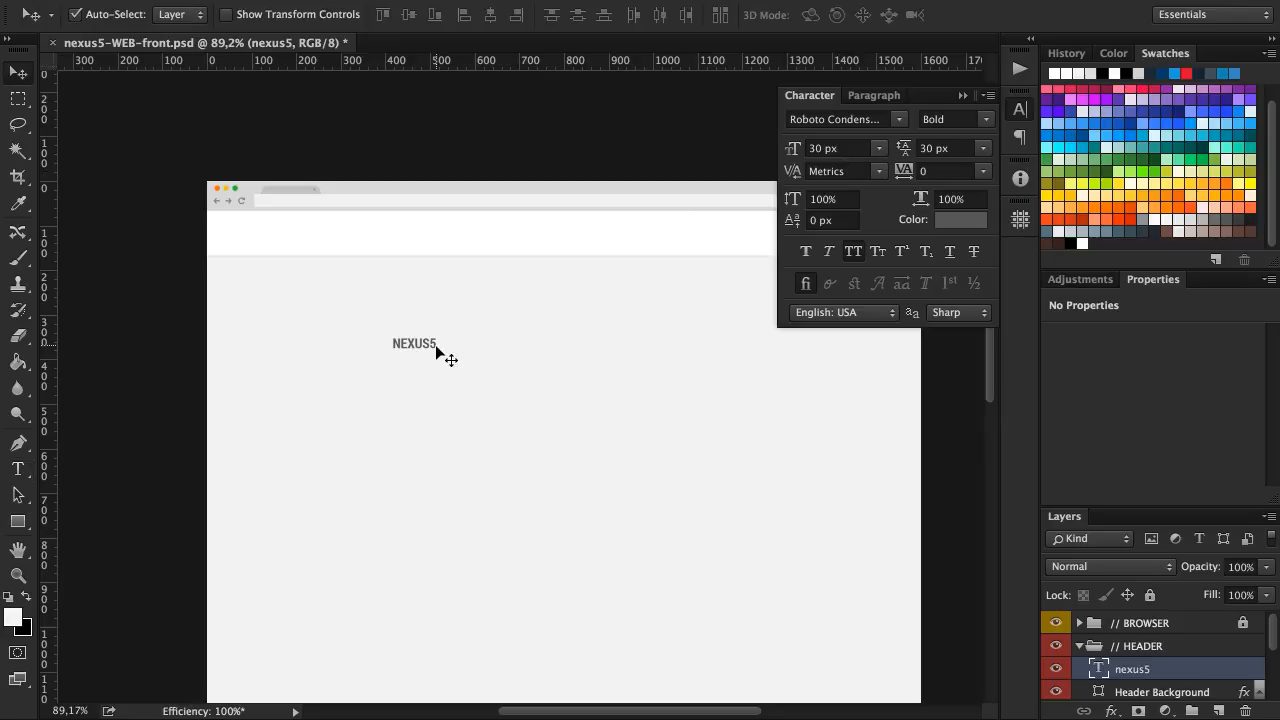
drag(423, 346, 375, 240)
Recolor only the digit 5 of the header text to light blue #29b6f6
scroll(391, 231, up, 5)
key(t)
click(392, 238)
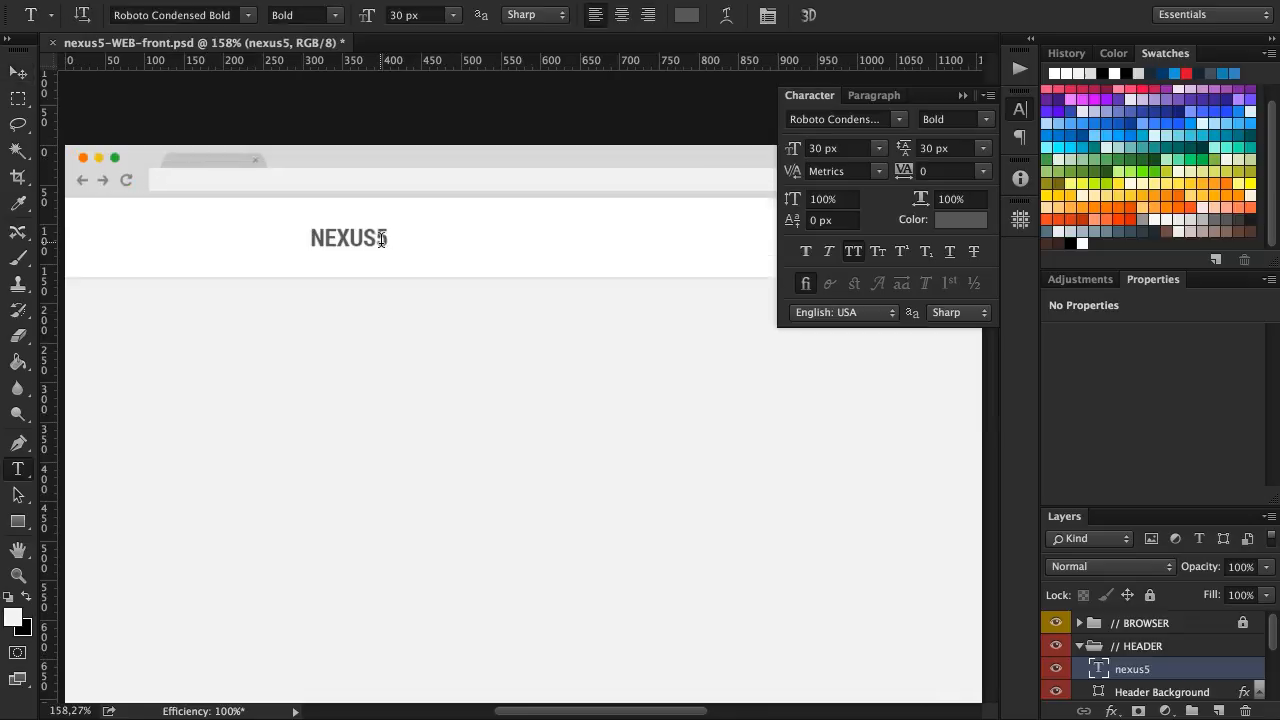
key(shift+Left)
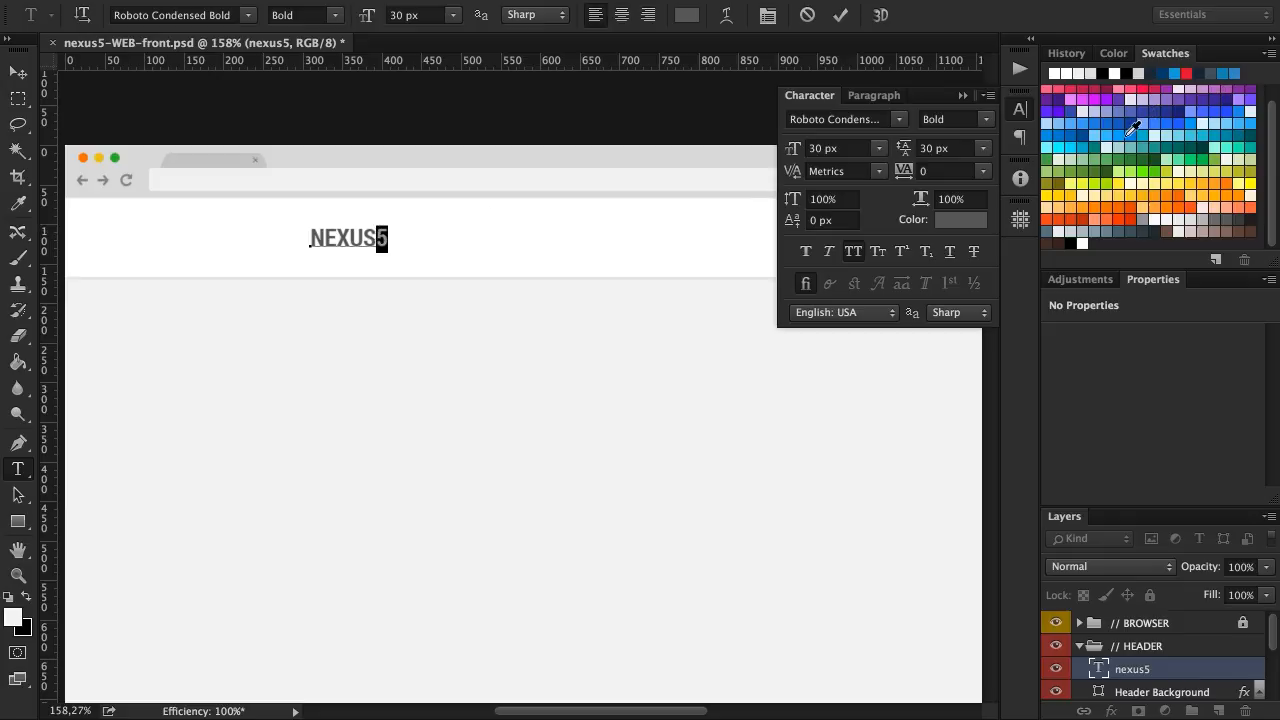
click(948, 219)
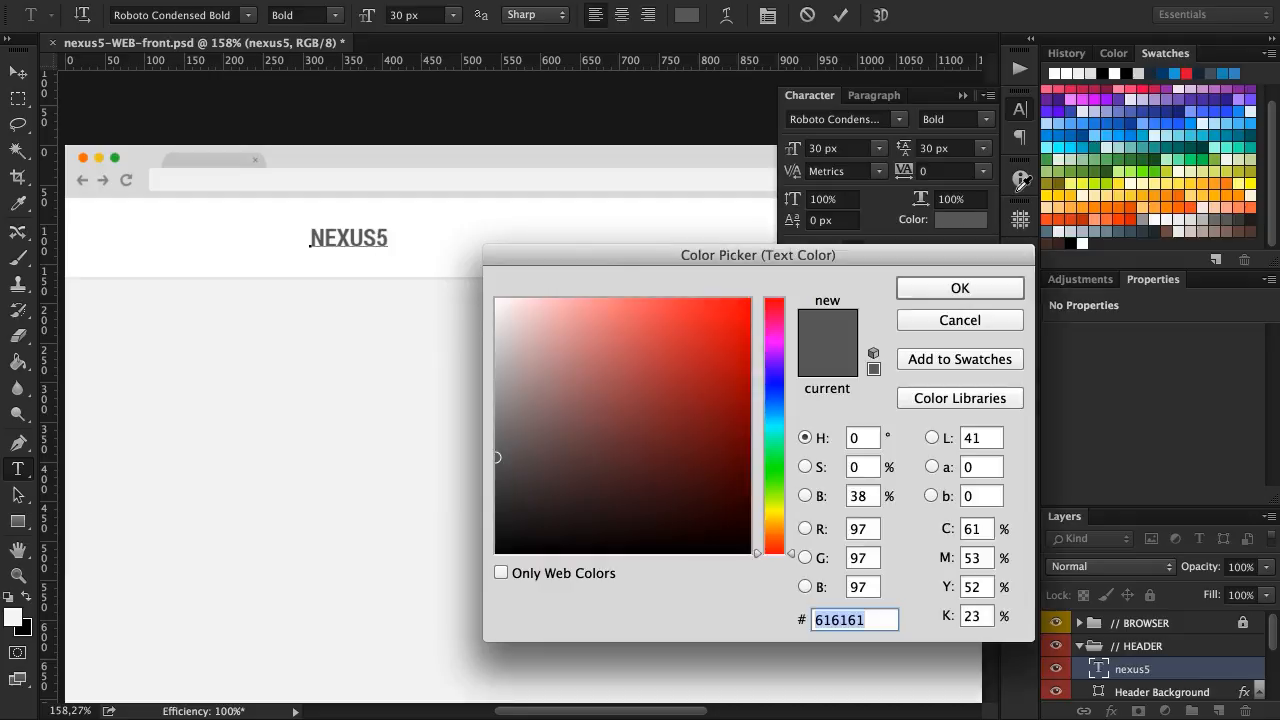
click(1136, 129)
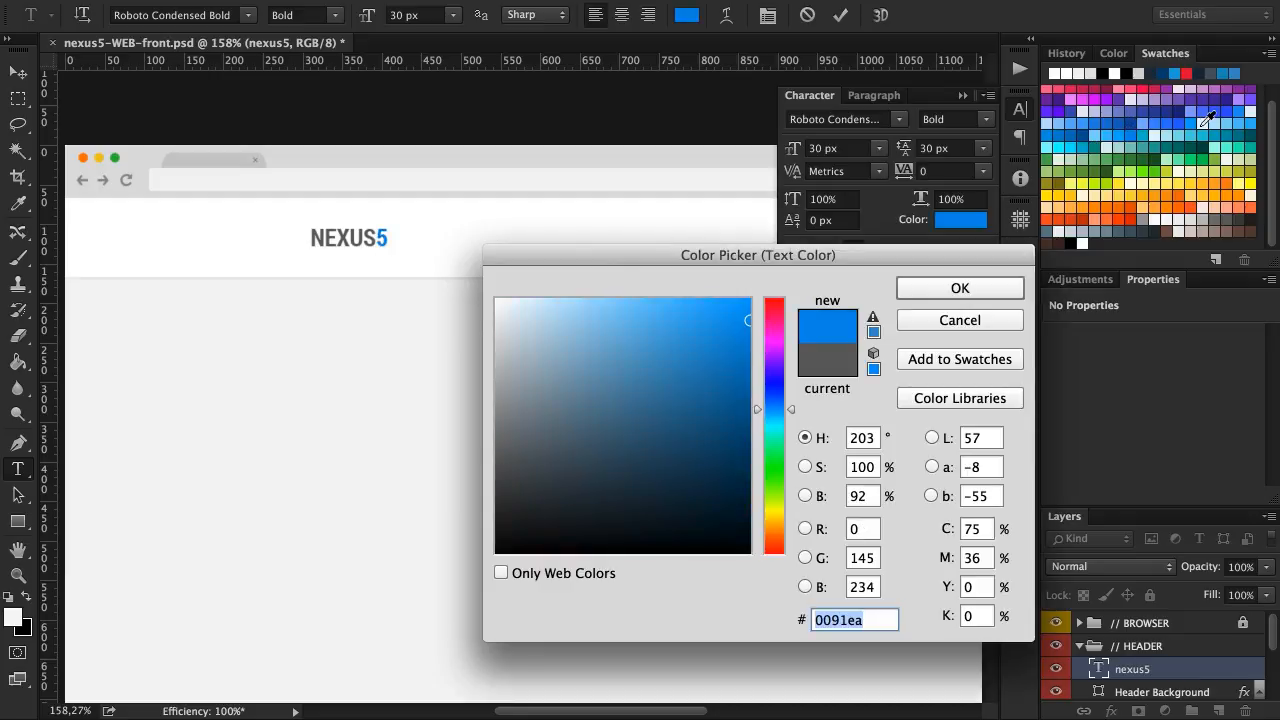
click(1252, 118)
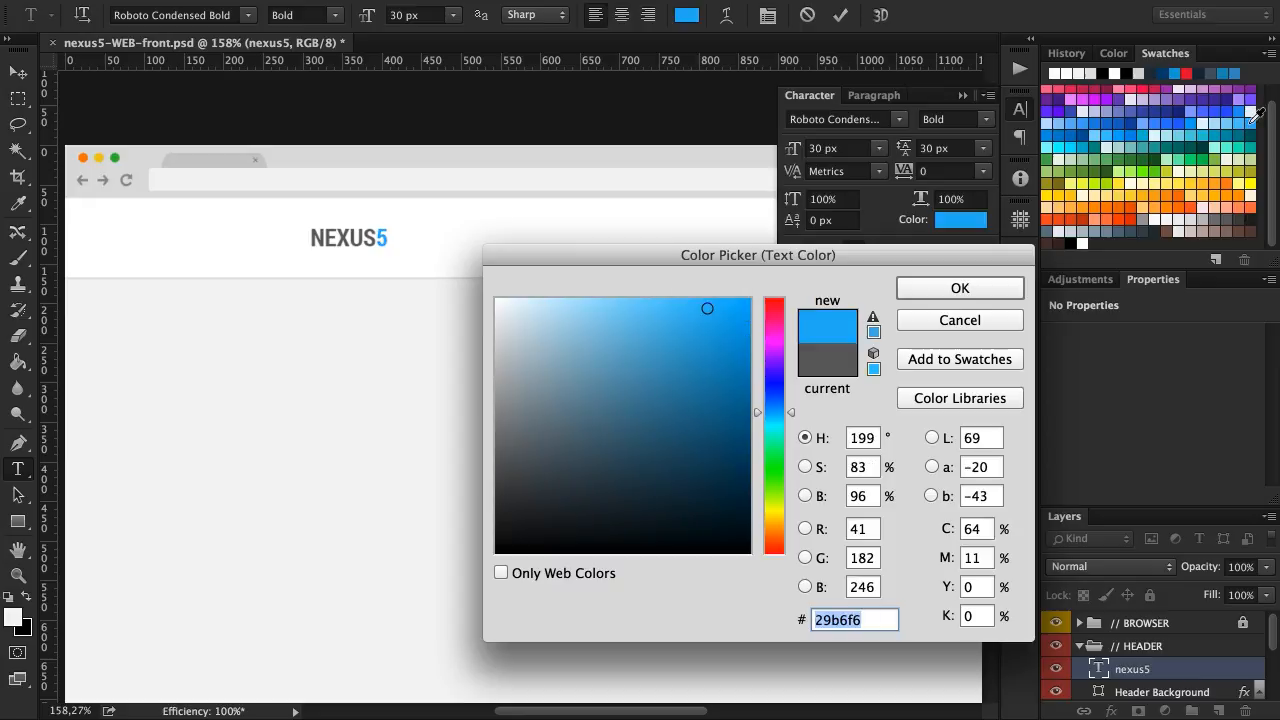
click(960, 289)
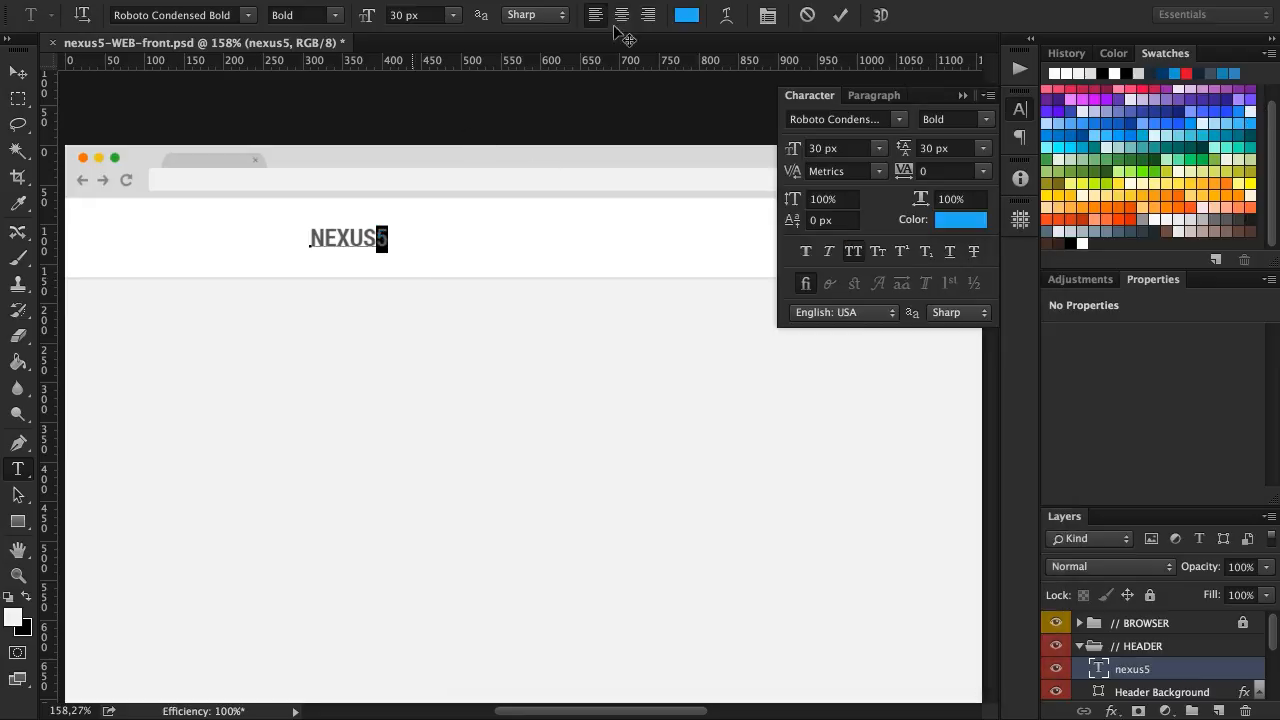
click(841, 15)
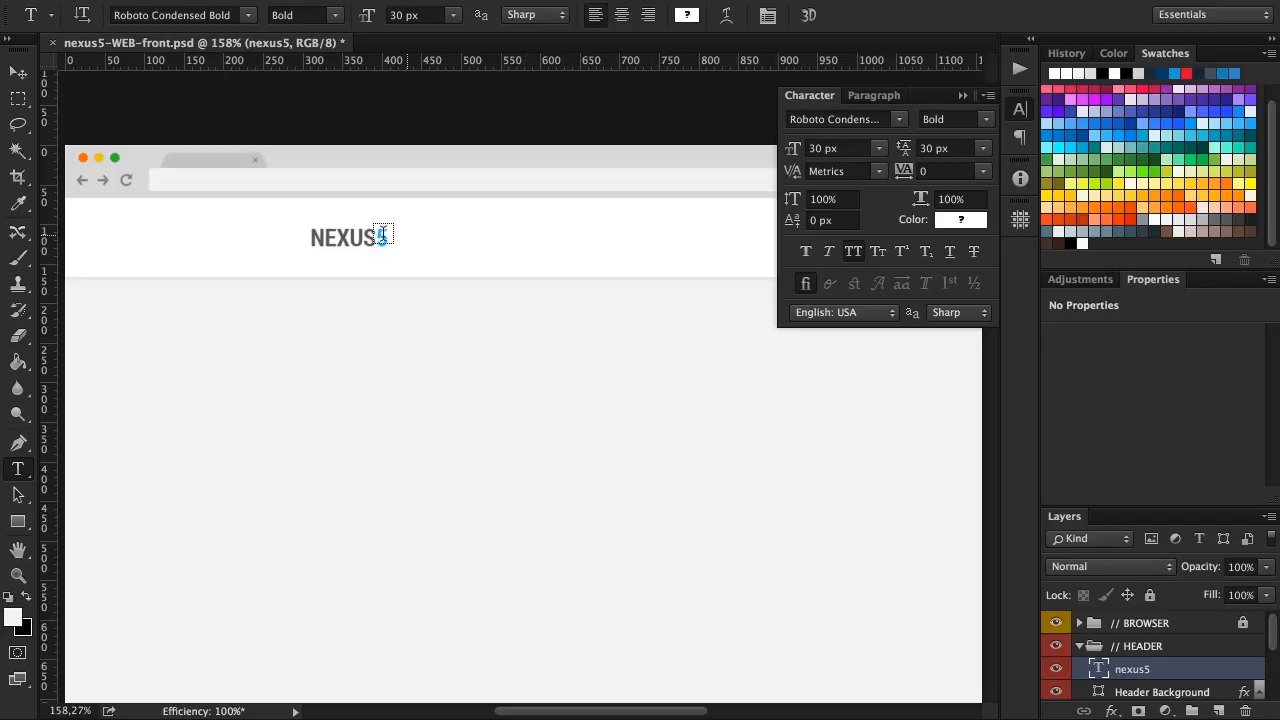
Recolor the letters NEXUS in the header text to light gray #9e9e9e
drag(377, 238, 296, 238)
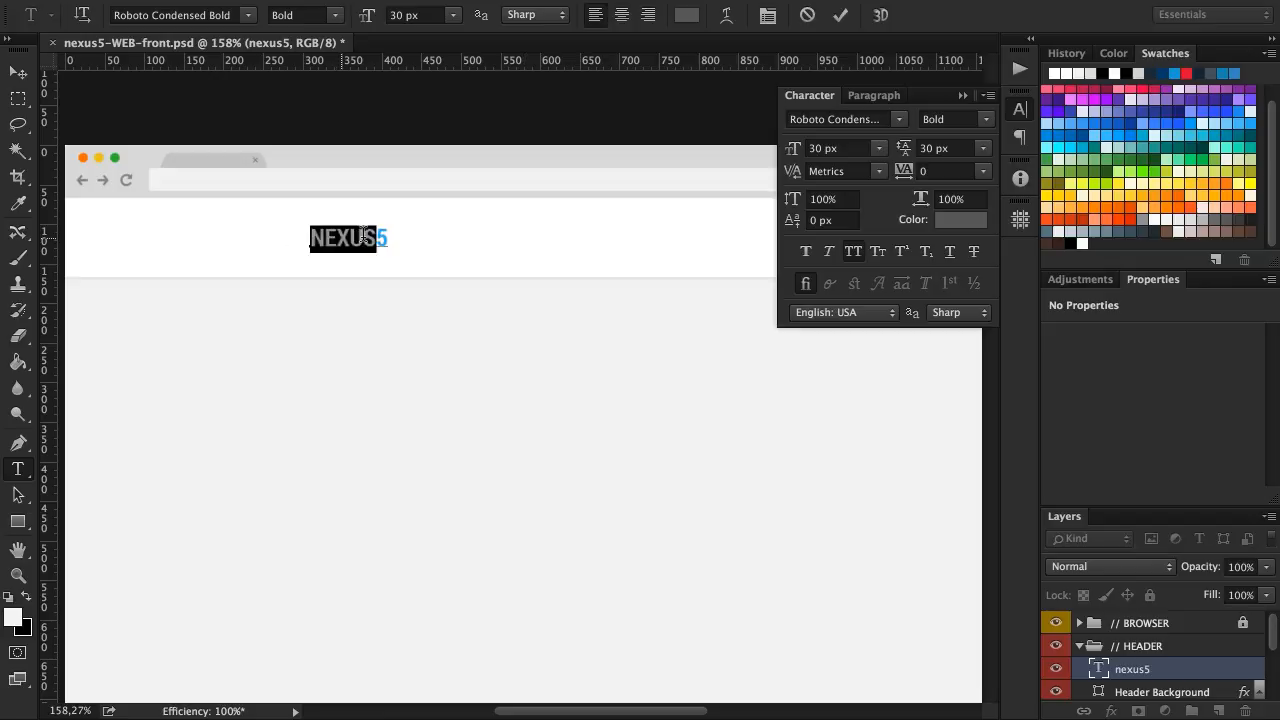
click(975, 228)
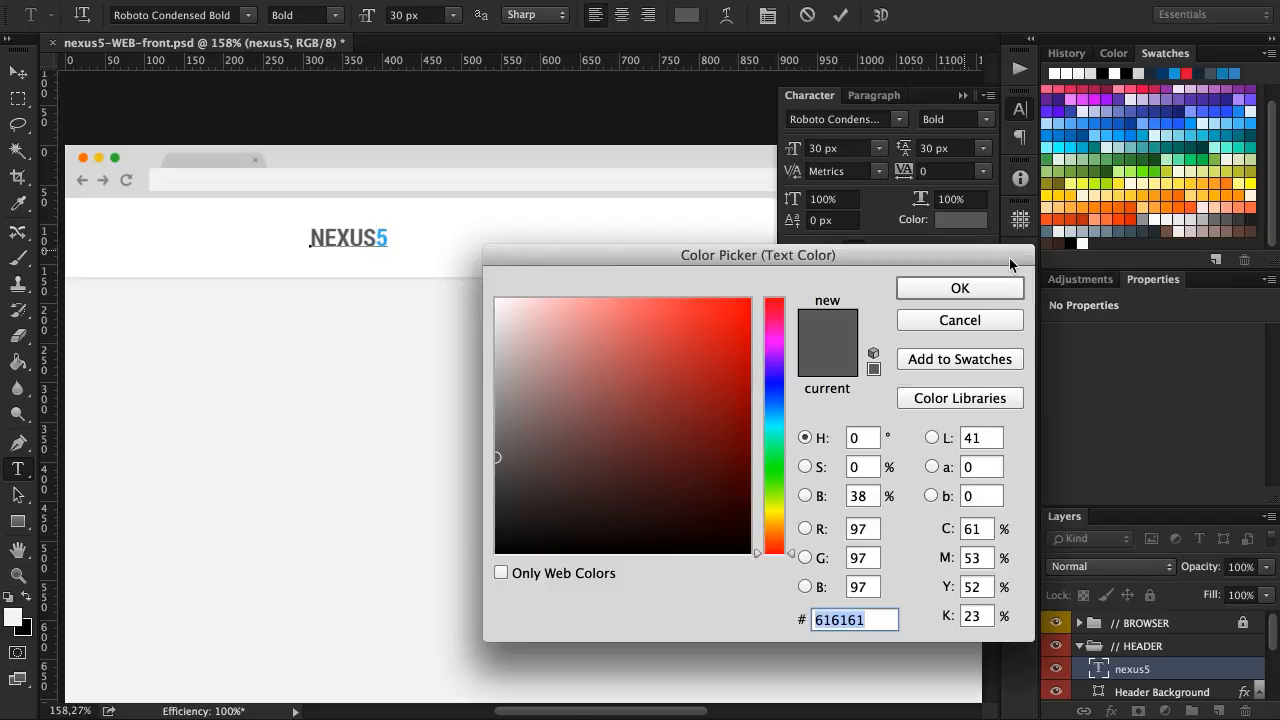
click(1214, 216)
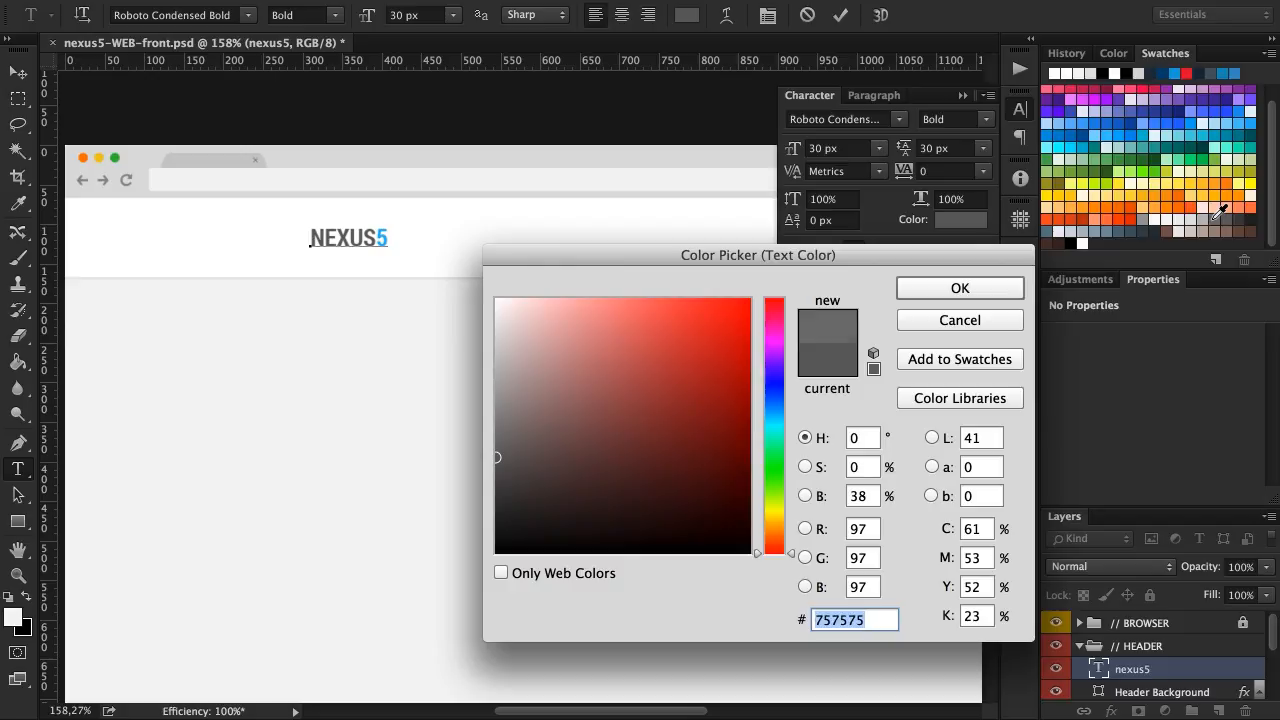
click(1149, 220)
click(980, 287)
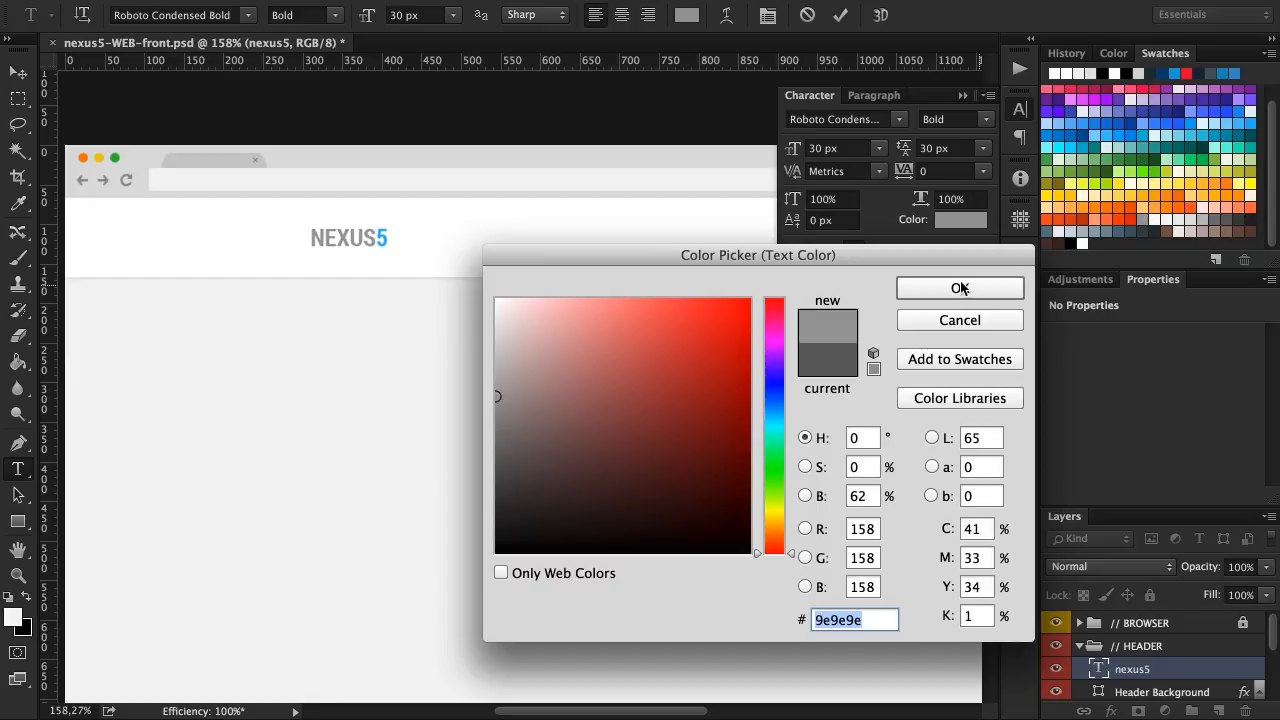
click(840, 14)
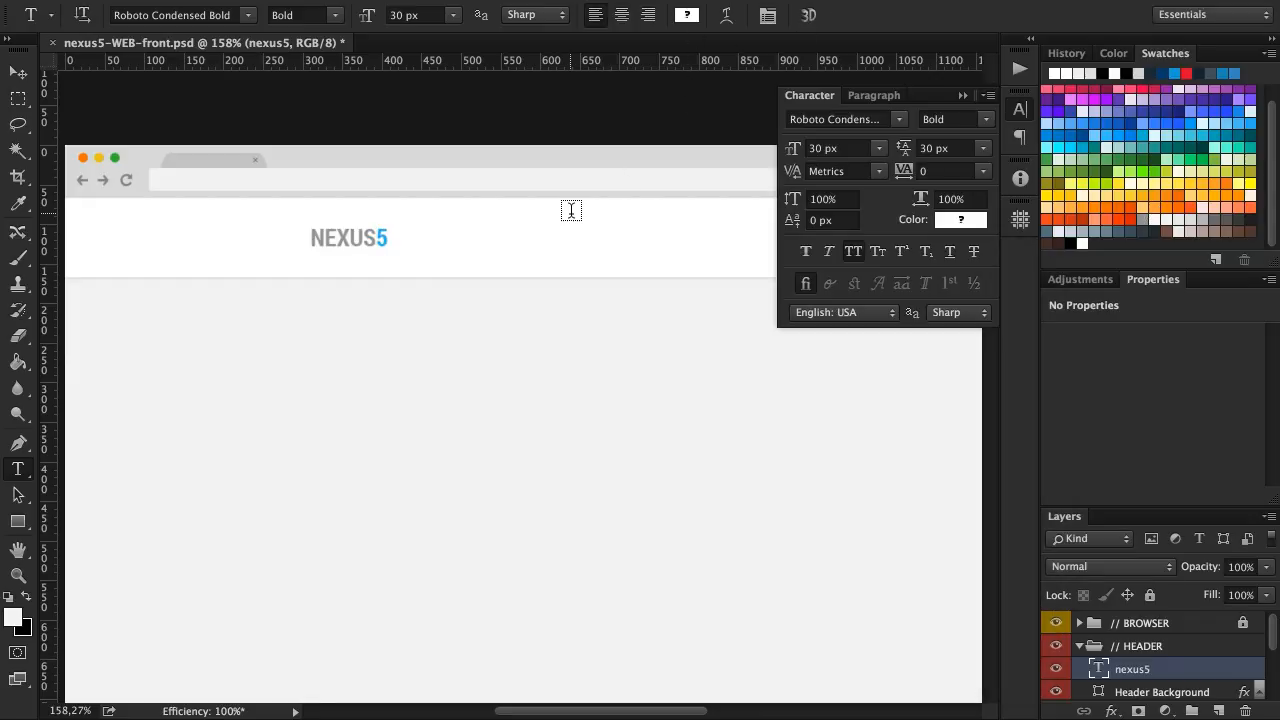
Rename the nexus5 text layer as Logo
key(v)
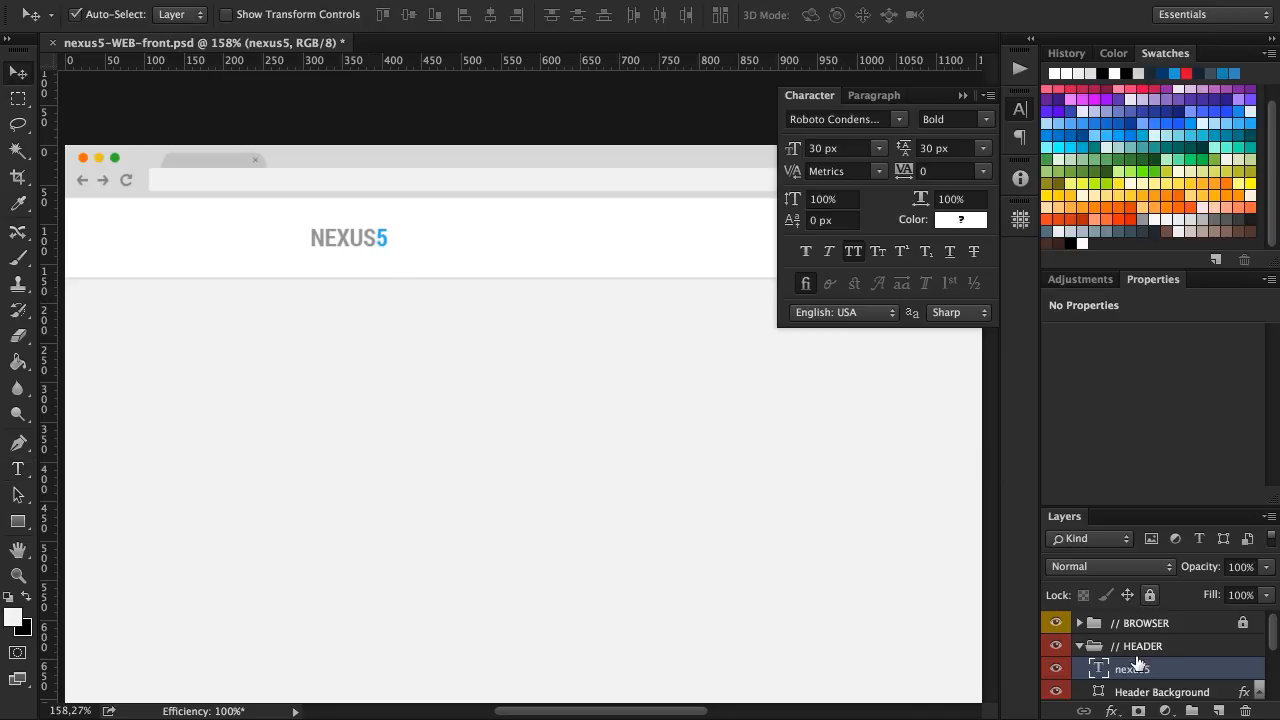
scroll(562, 352, right, 2)
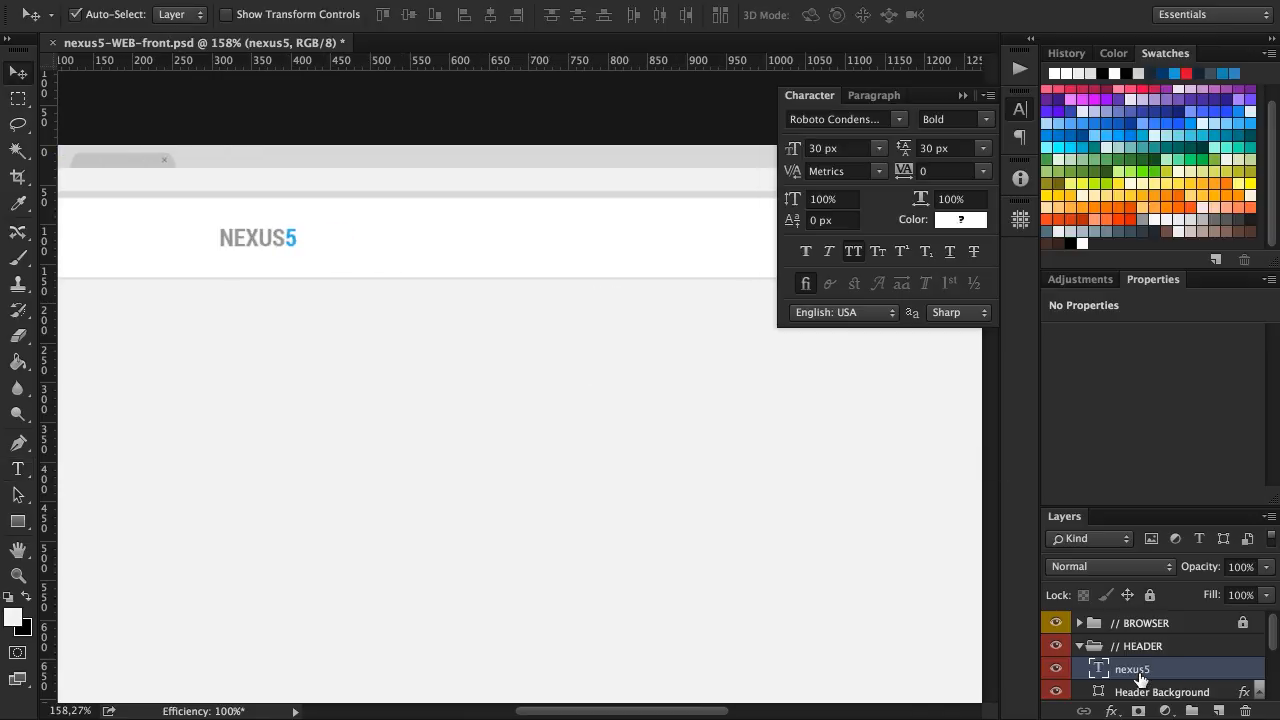
double_click(1140, 669)
text(Logo)
key(Return)
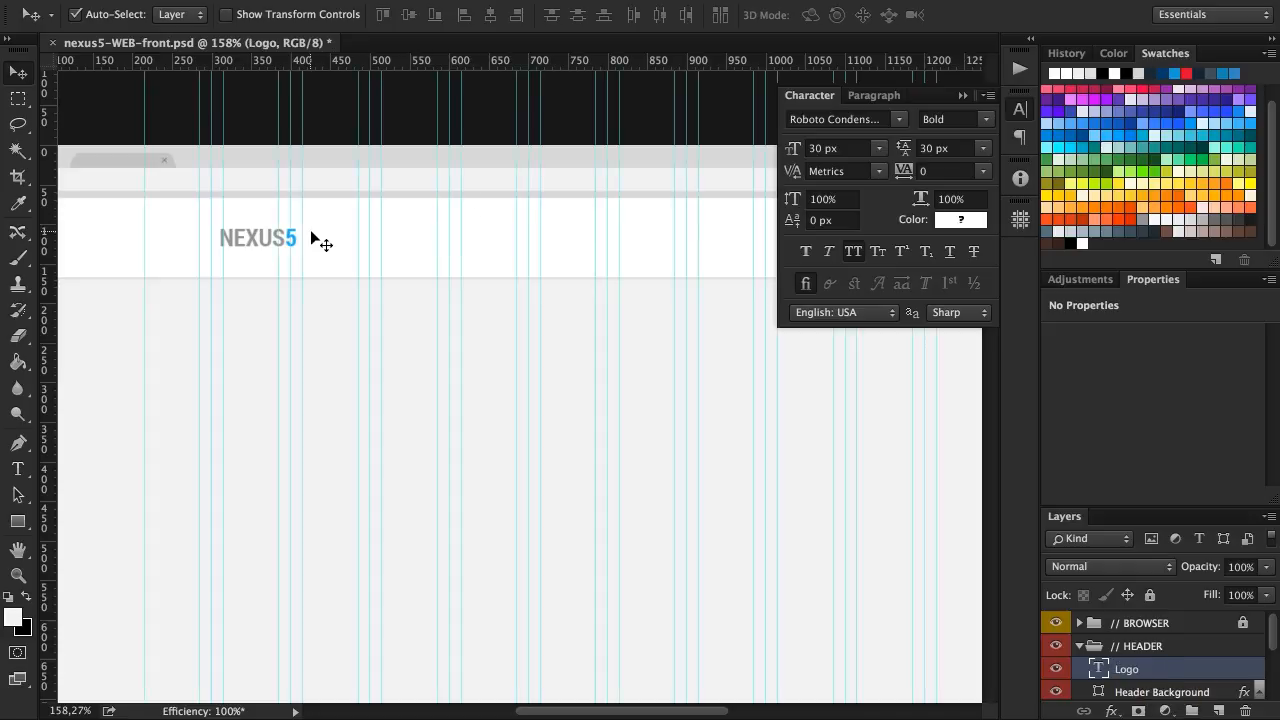
Move the Logo text left within the header and nudge it so its N lines up with the first column guide
scroll(318, 238, left, 3)
drag(365, 242, 285, 241)
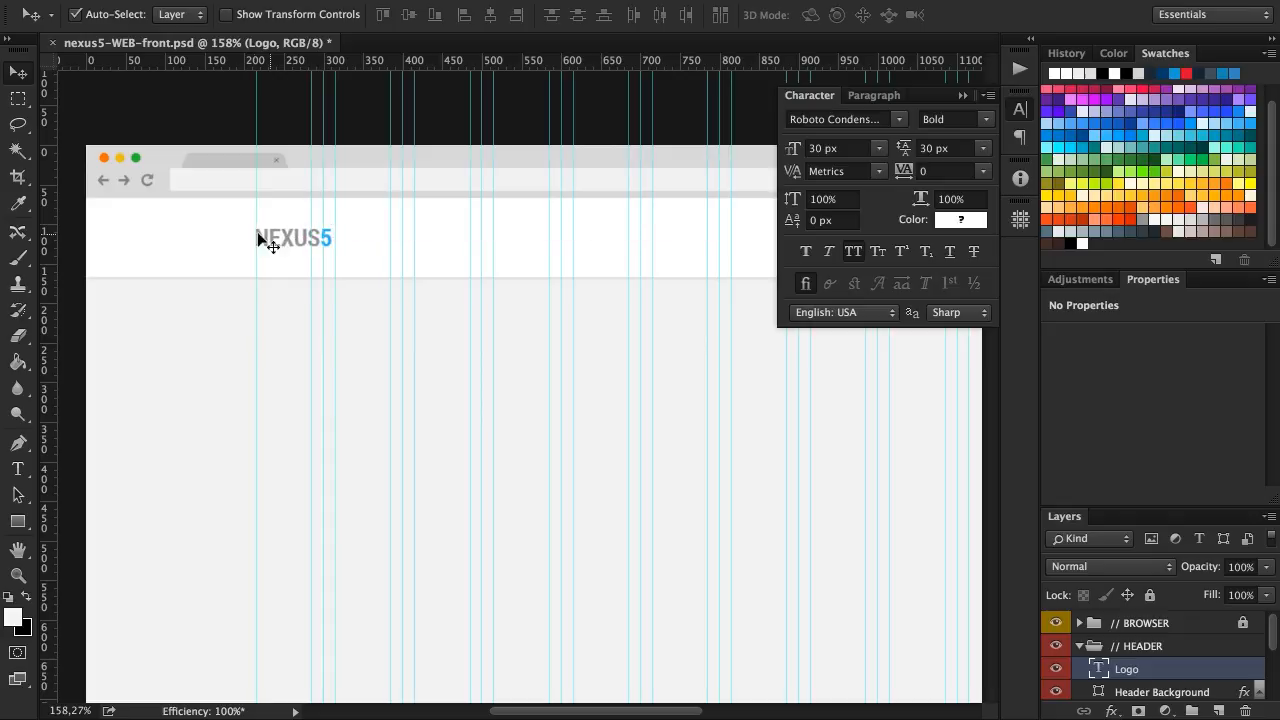
scroll(255, 232, up, 5)
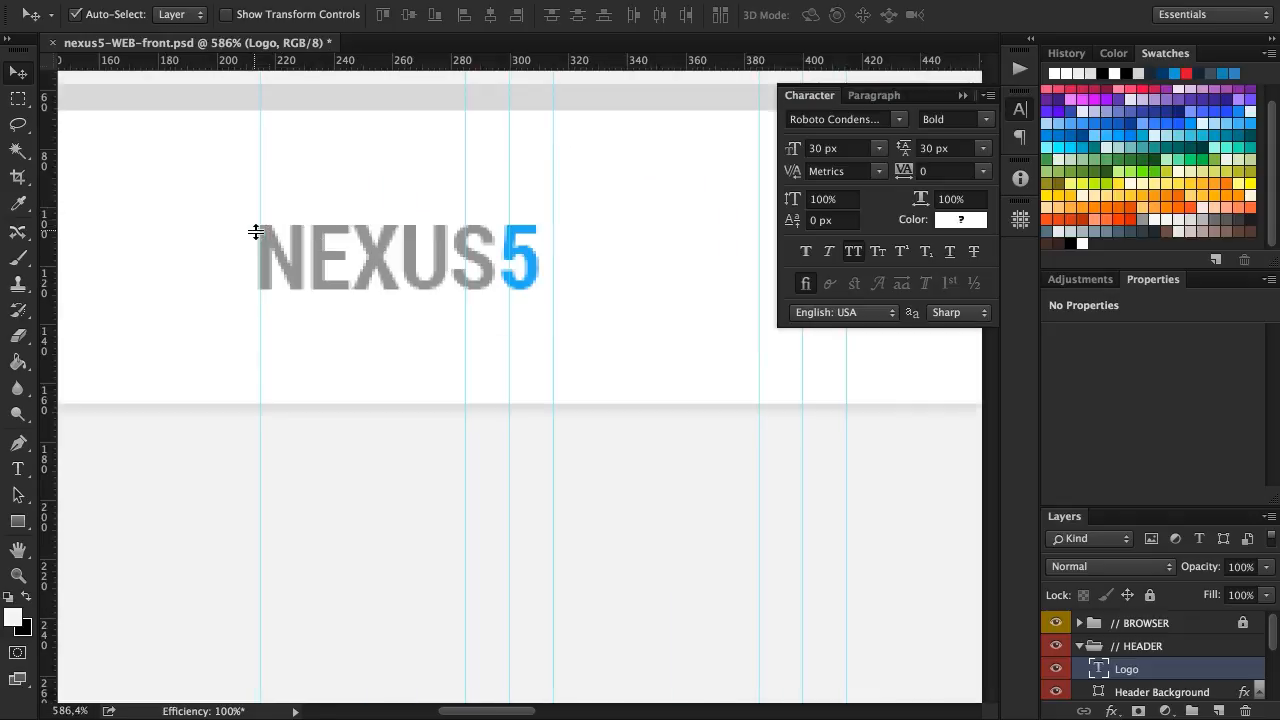
drag(321, 253, 334, 253)
key(Left)
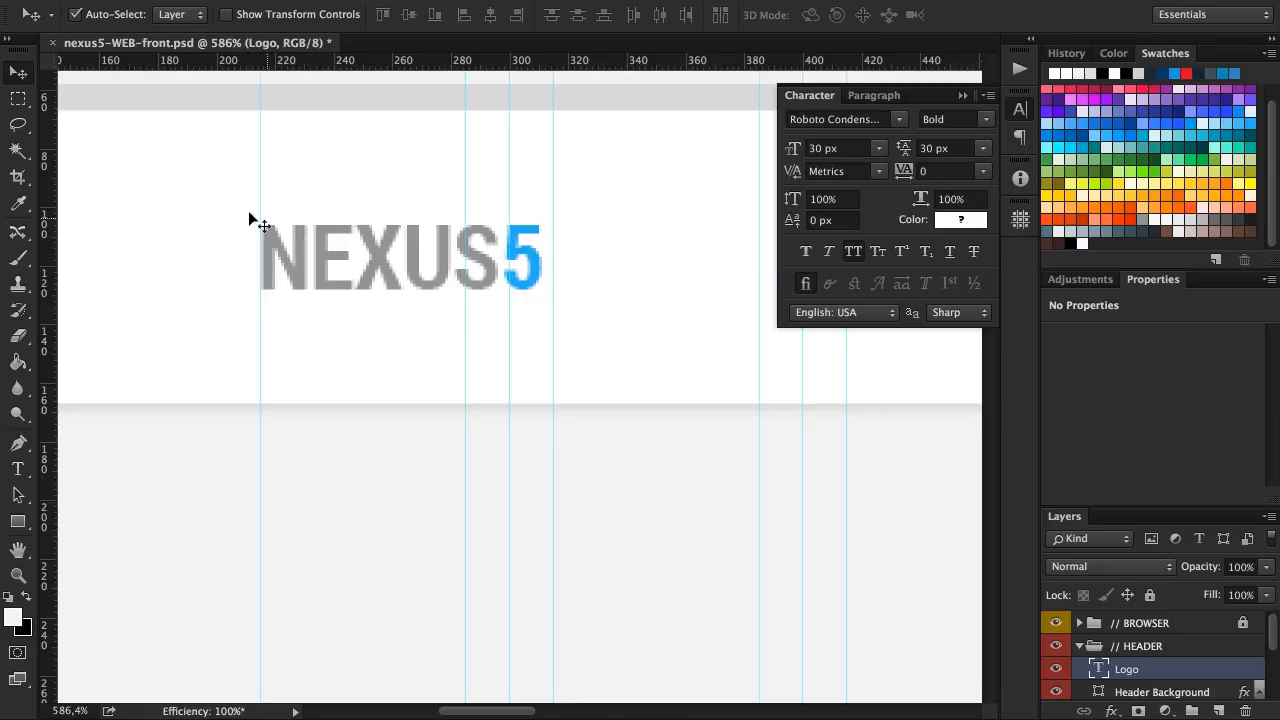
Select the Header Background together with the Logo layer, enlarge the layer list and collapse the Character settings
shift+click(197, 190)
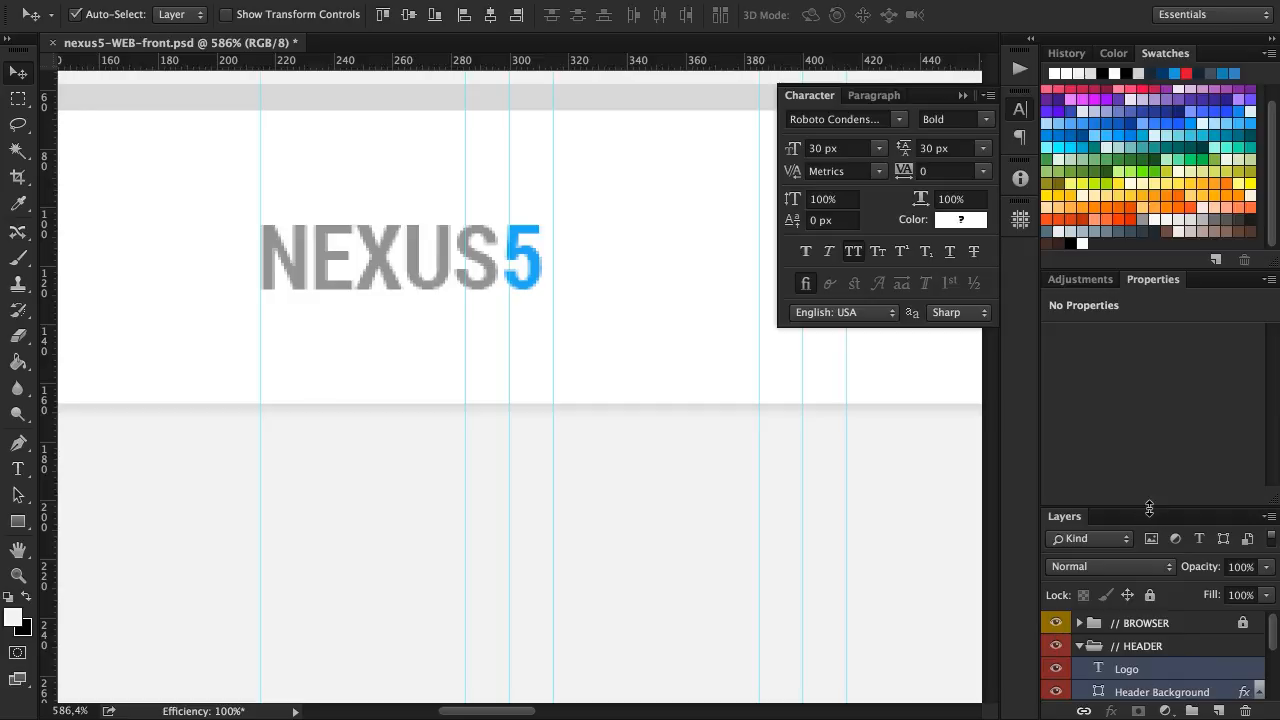
drag(1148, 509, 1148, 419)
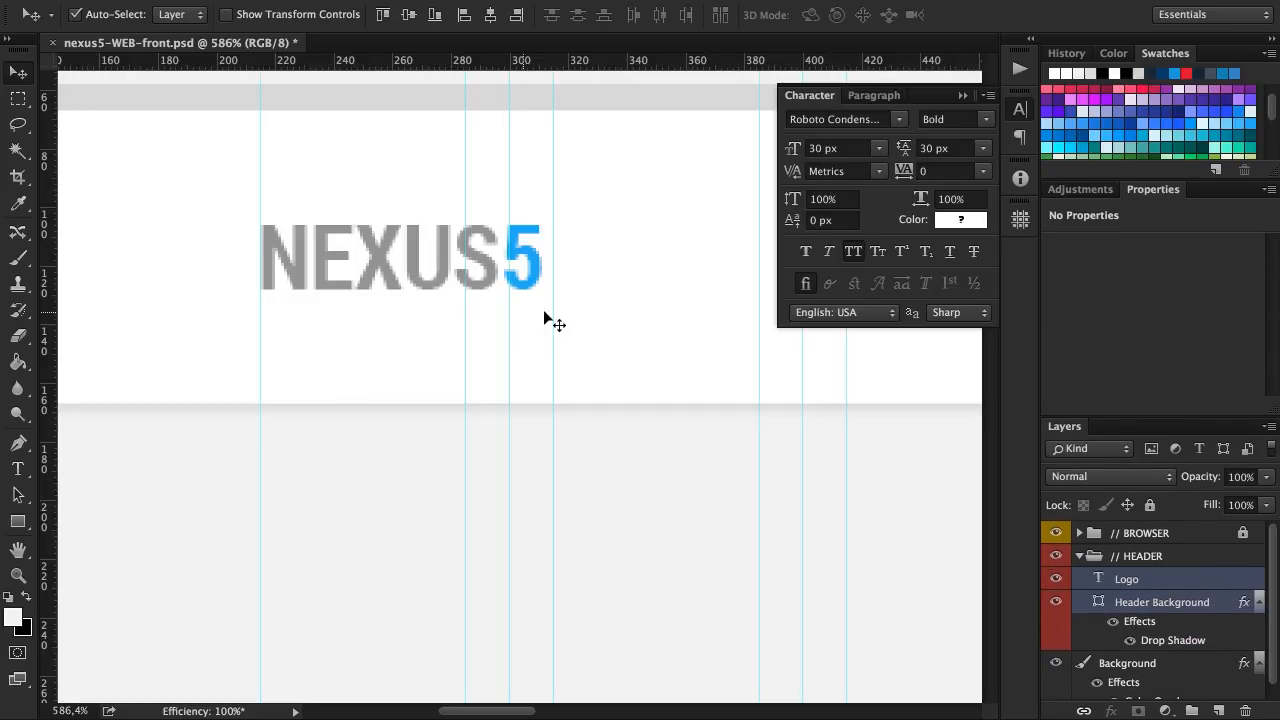
scroll(642, 318, down, 3)
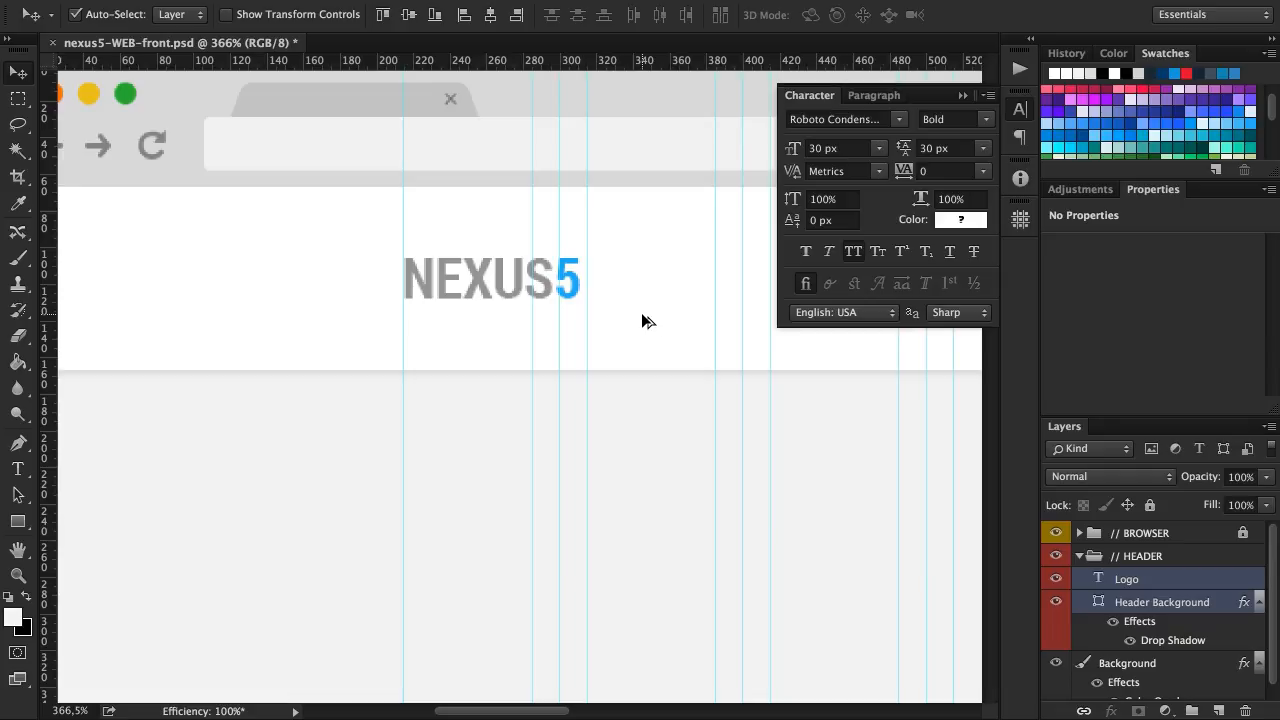
scroll(642, 320, down, 3)
scroll(641, 312, right, 5)
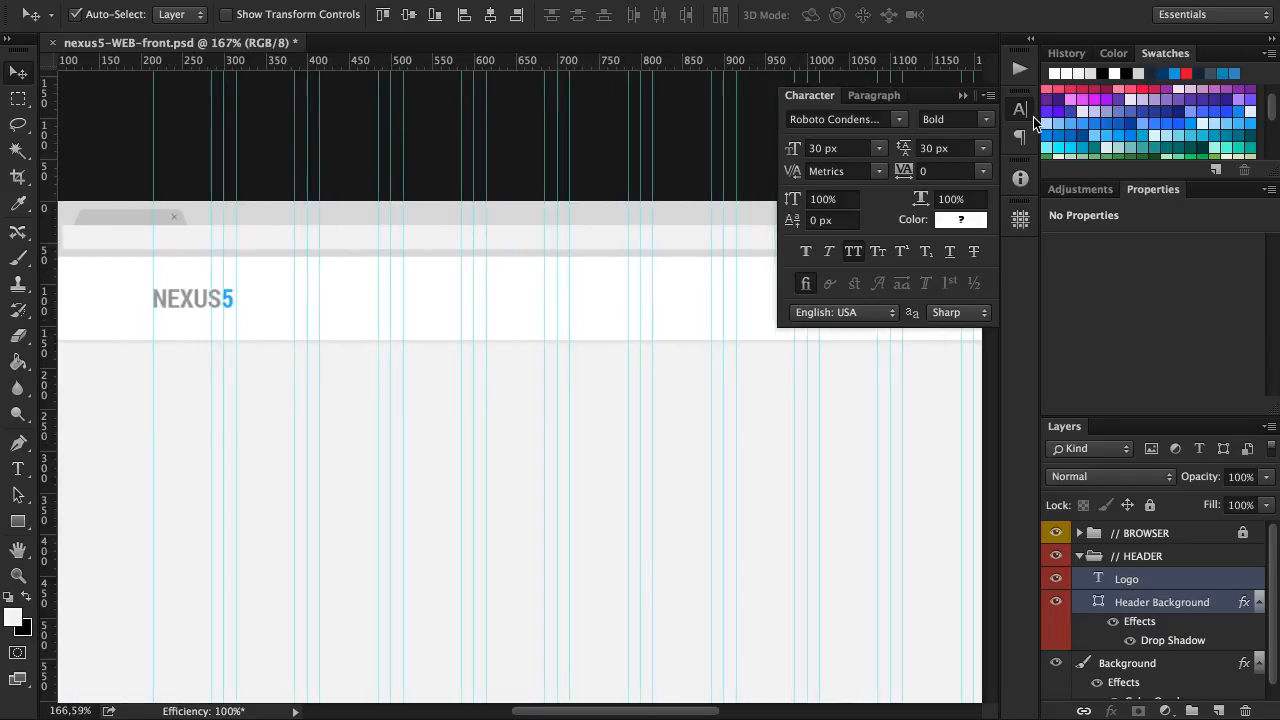
click(1022, 110)
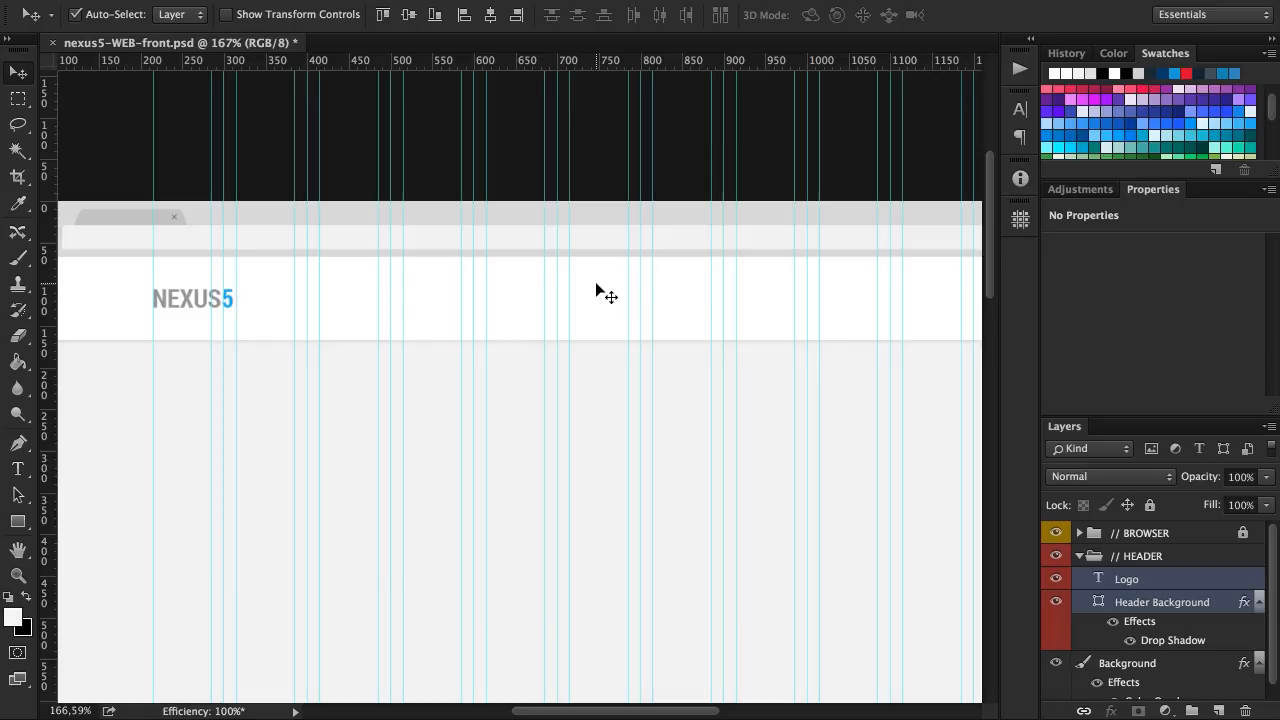
scroll(610, 300, right, 3)
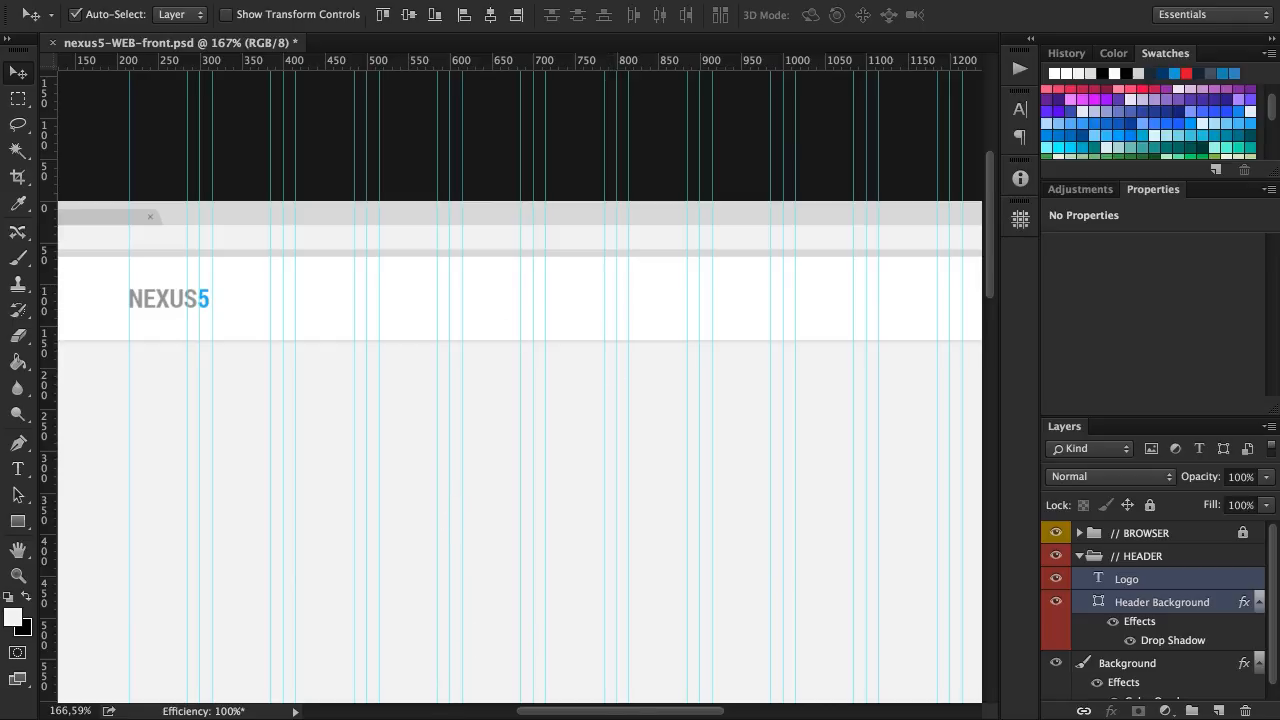
Switch to nexus5-WIREFRAME-front.ai in Illustrator and examine the header menu and the page sections down to the footer
key(super+Tab)
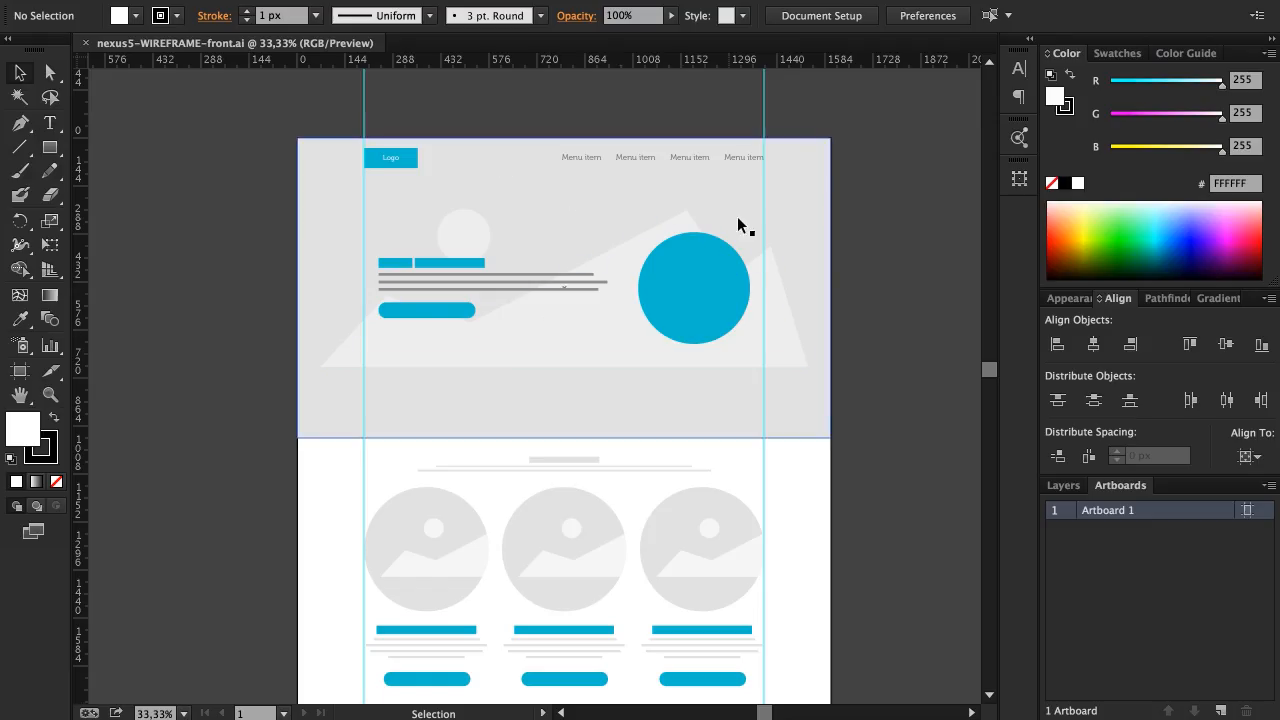
scroll(586, 203, down, 3)
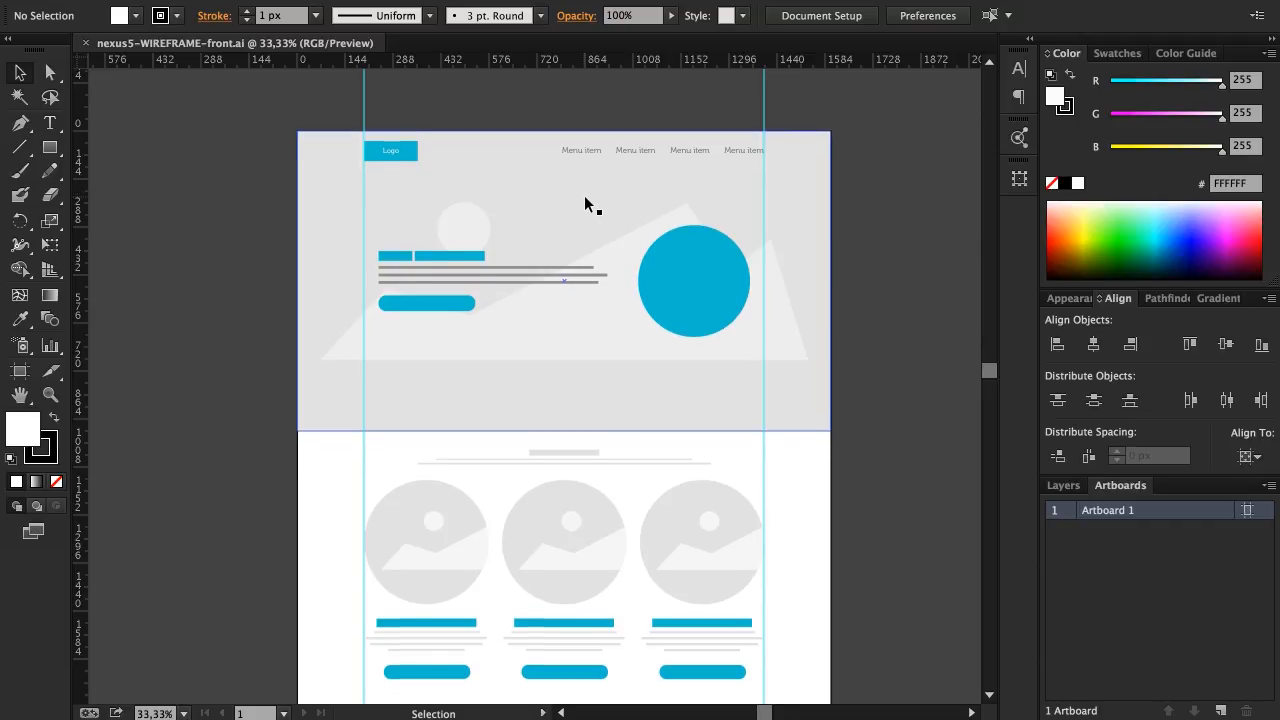
scroll(590, 202, down, 4)
scroll(589, 205, up, 7)
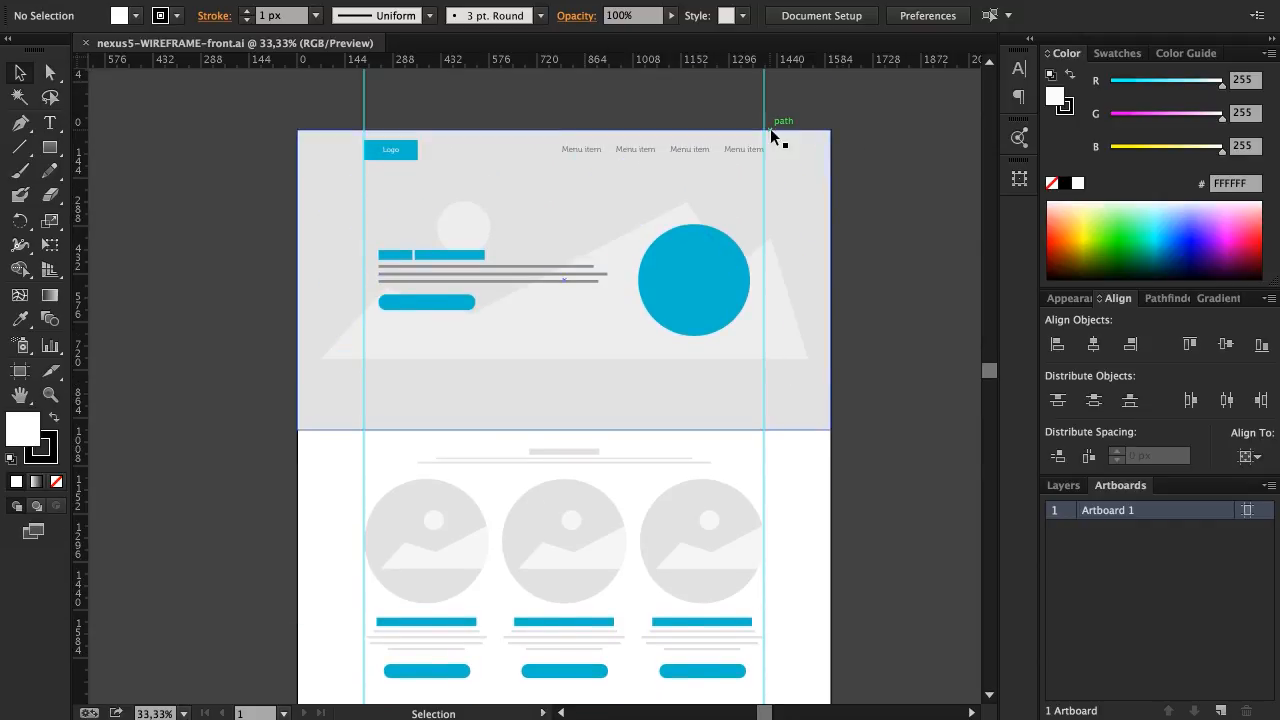
scroll(551, 254, down, 10)
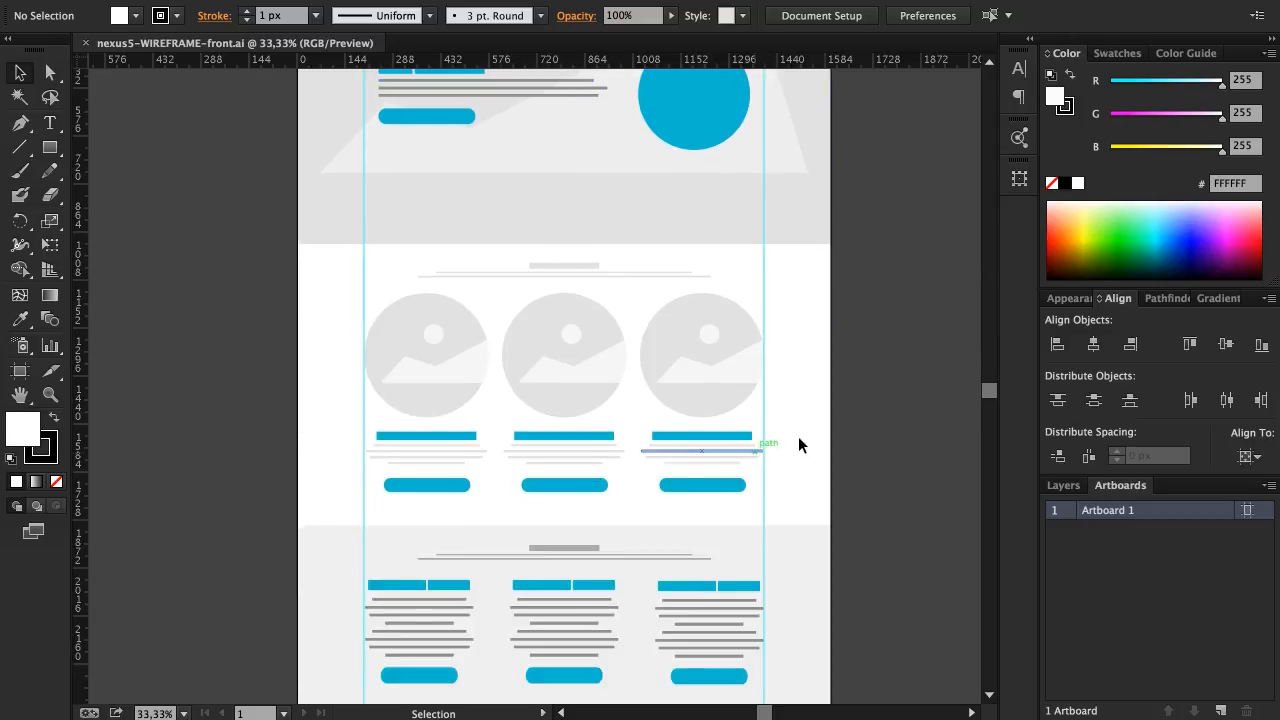
scroll(818, 286, down, 10)
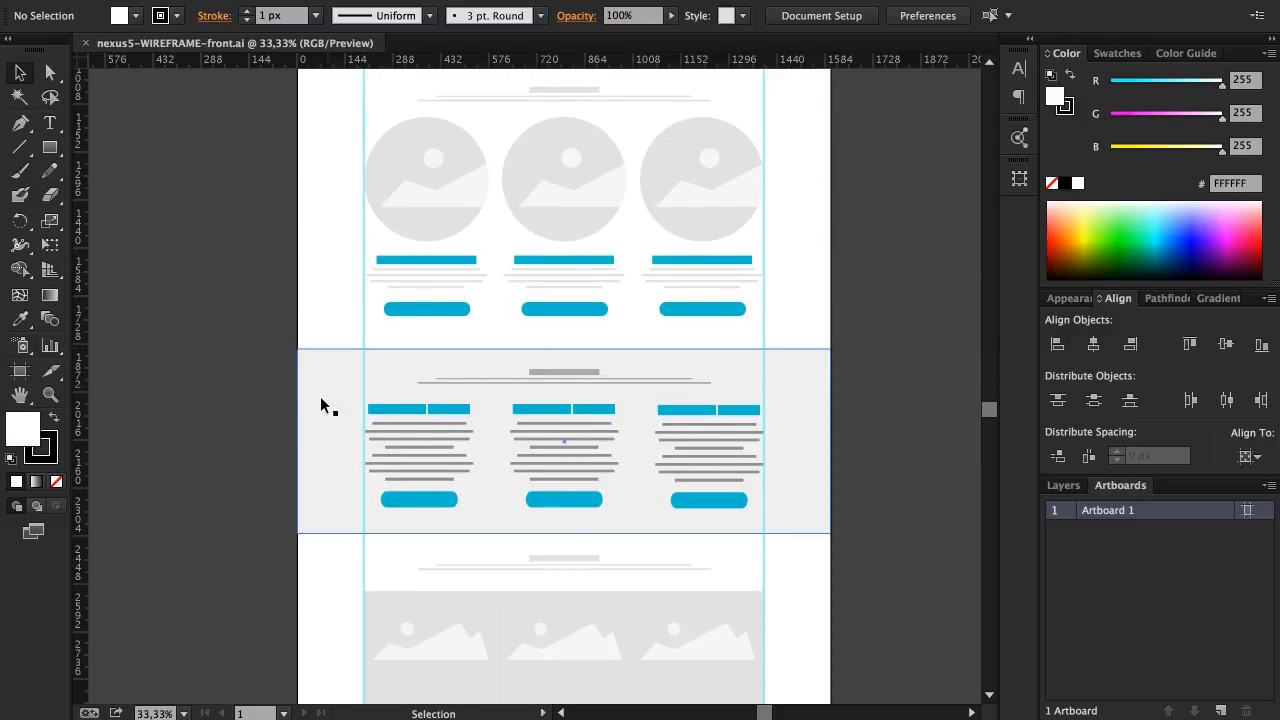
scroll(808, 451, down, 14)
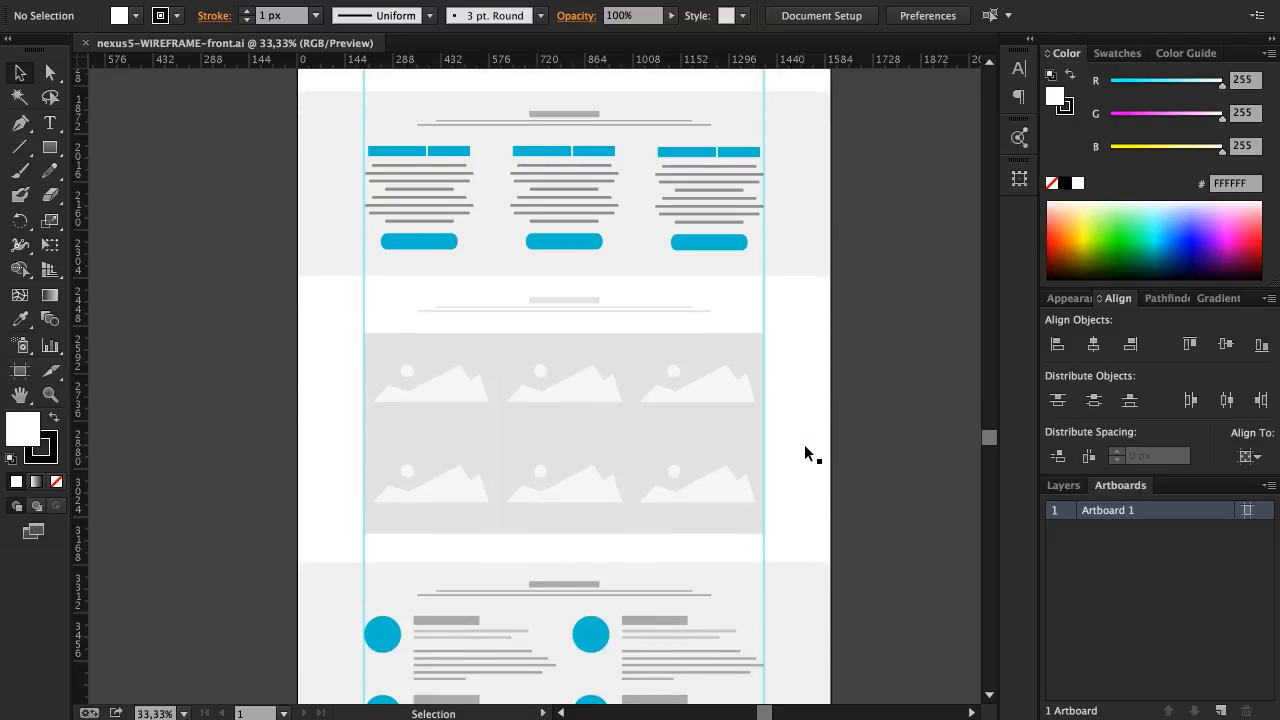
scroll(808, 455, down, 10)
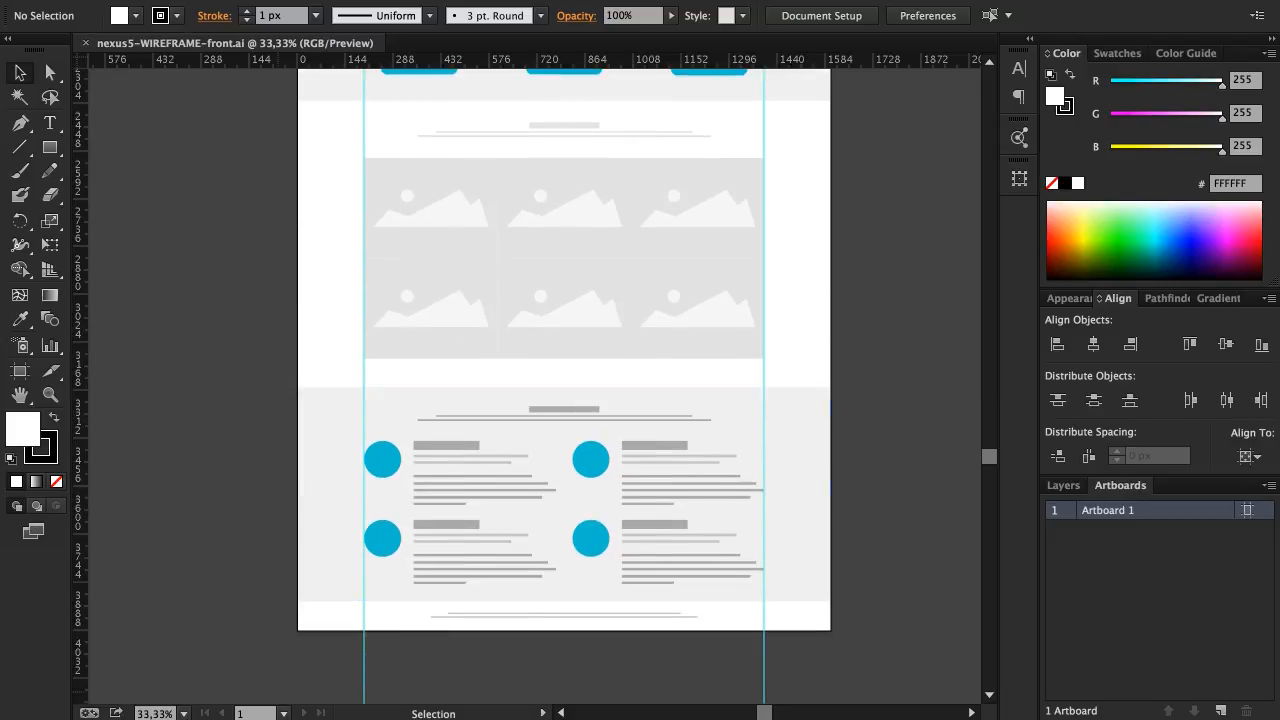
scroll(270, 408, up, 5)
scroll(270, 408, up, 16)
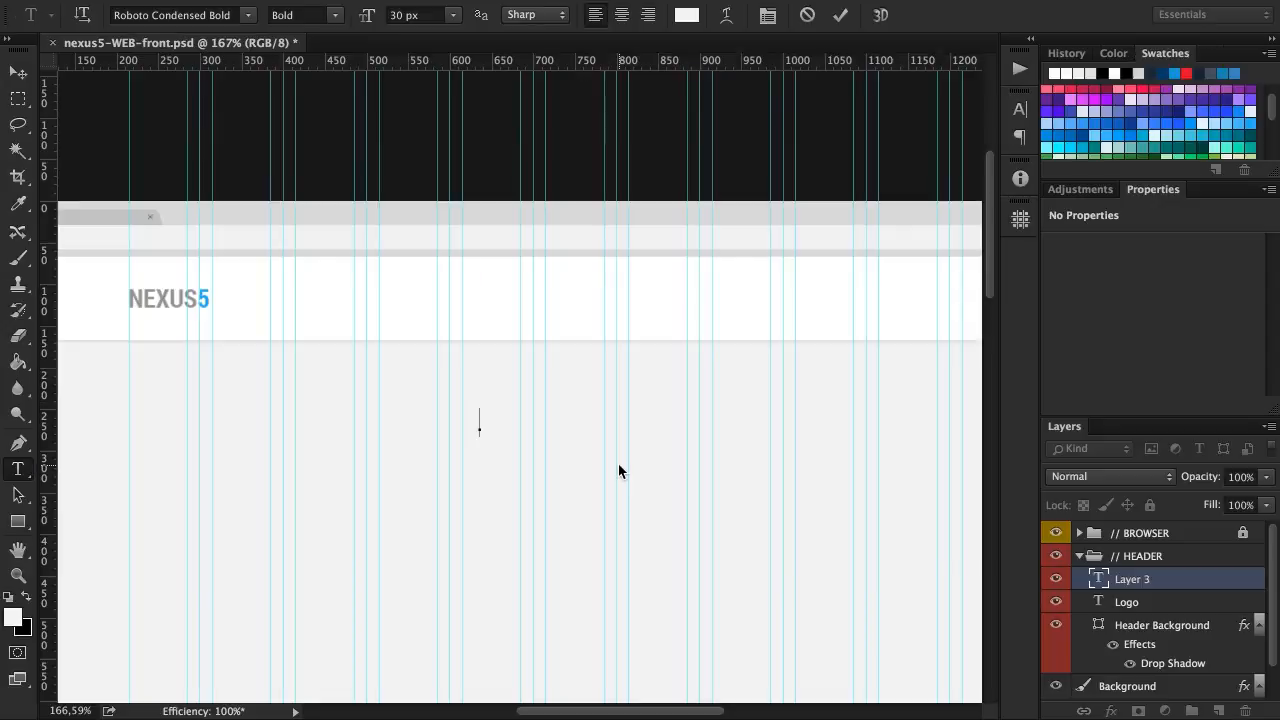
In the Photoshop mockup, add a FEATURES text below the header bar and color it dark gray #686868
text(es)
click(840, 14)
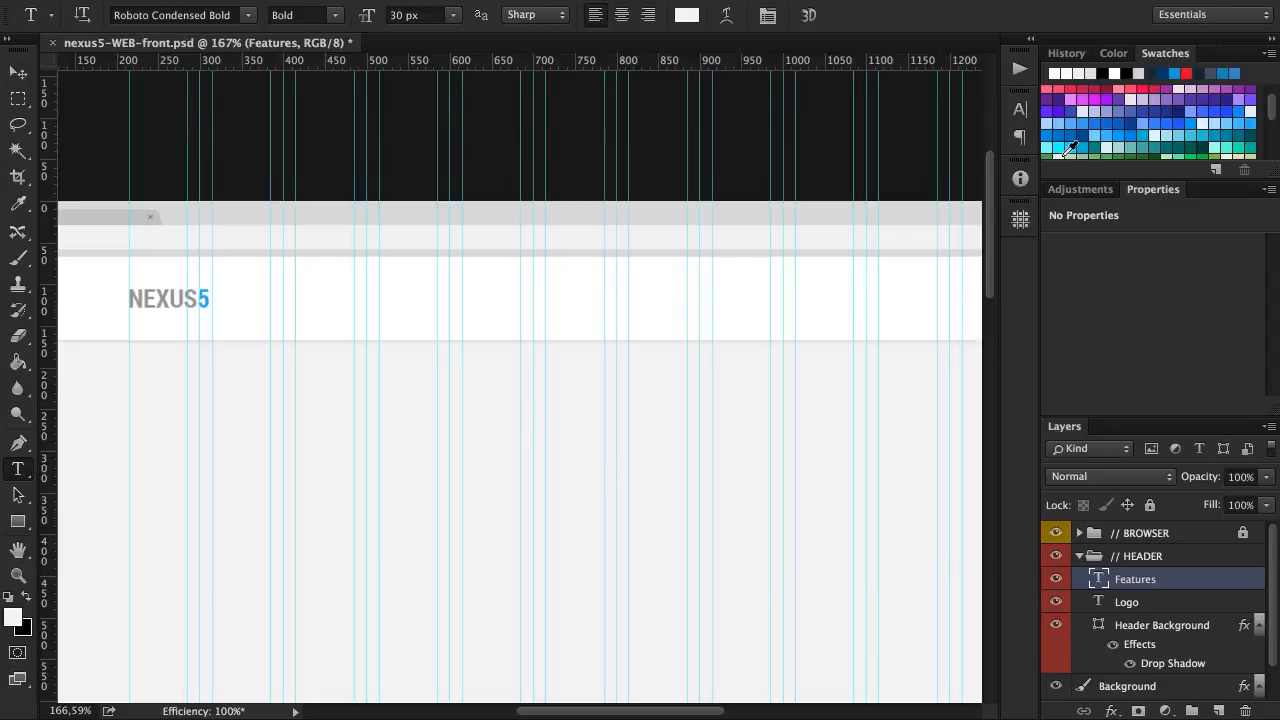
click(1020, 108)
click(960, 219)
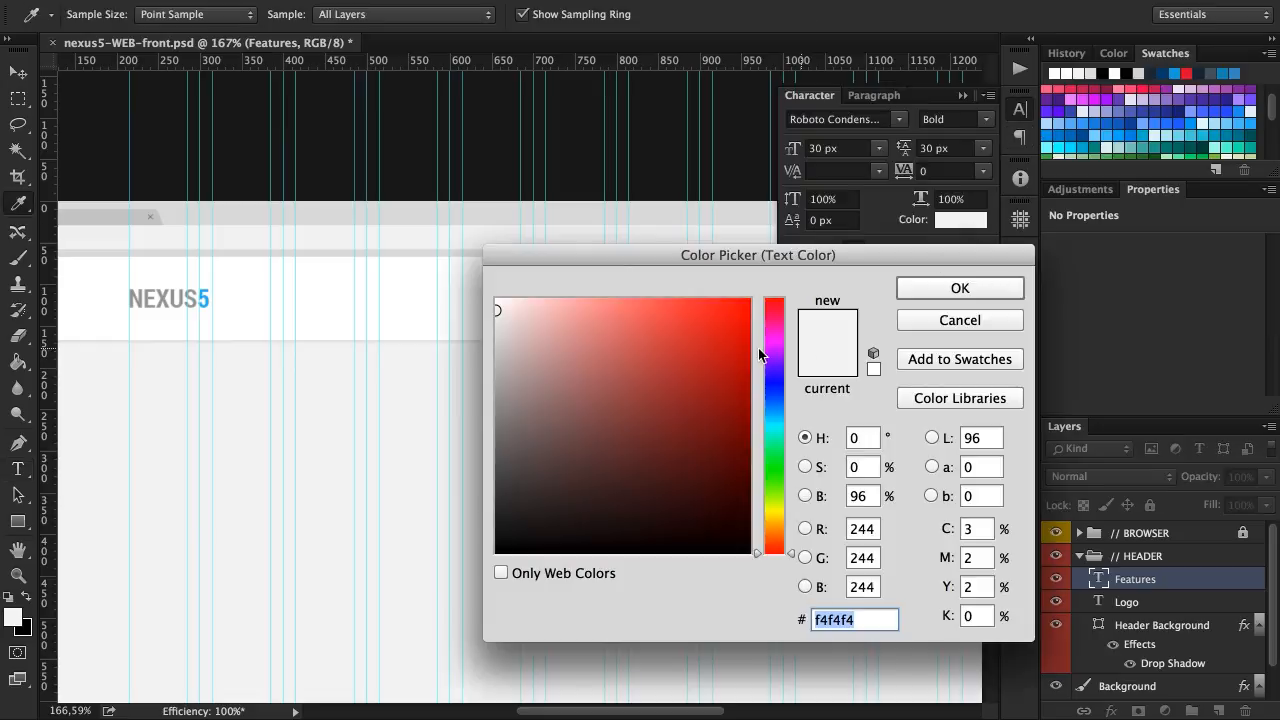
click(497, 449)
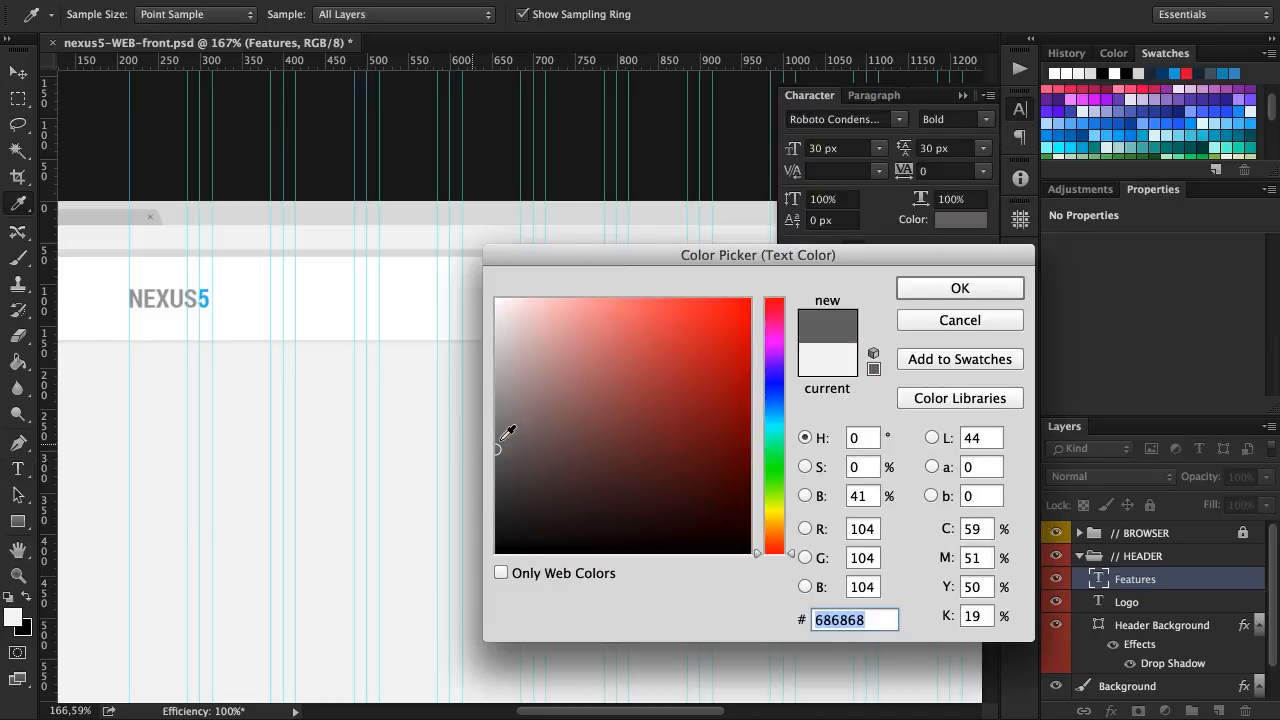
click(968, 288)
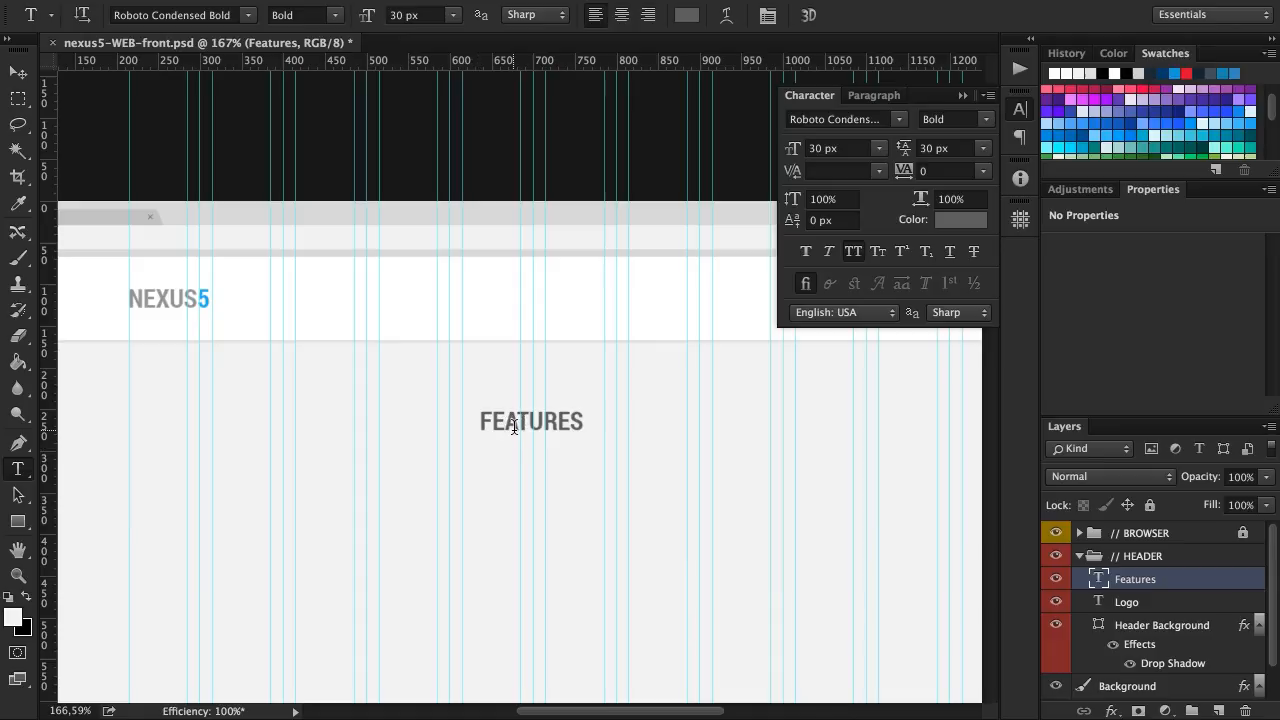
Add the menu texts PRICING and GALLERY as separate layers beside FEATURES
click(647, 427)
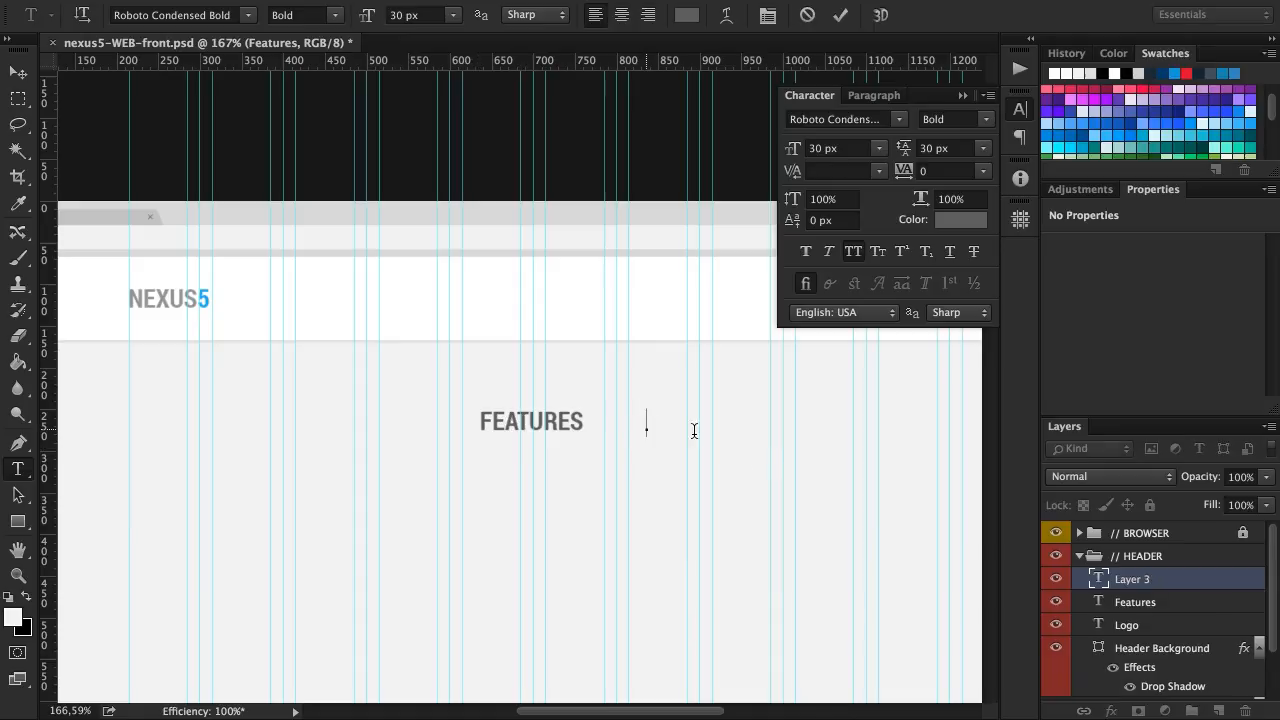
text(PRICING)
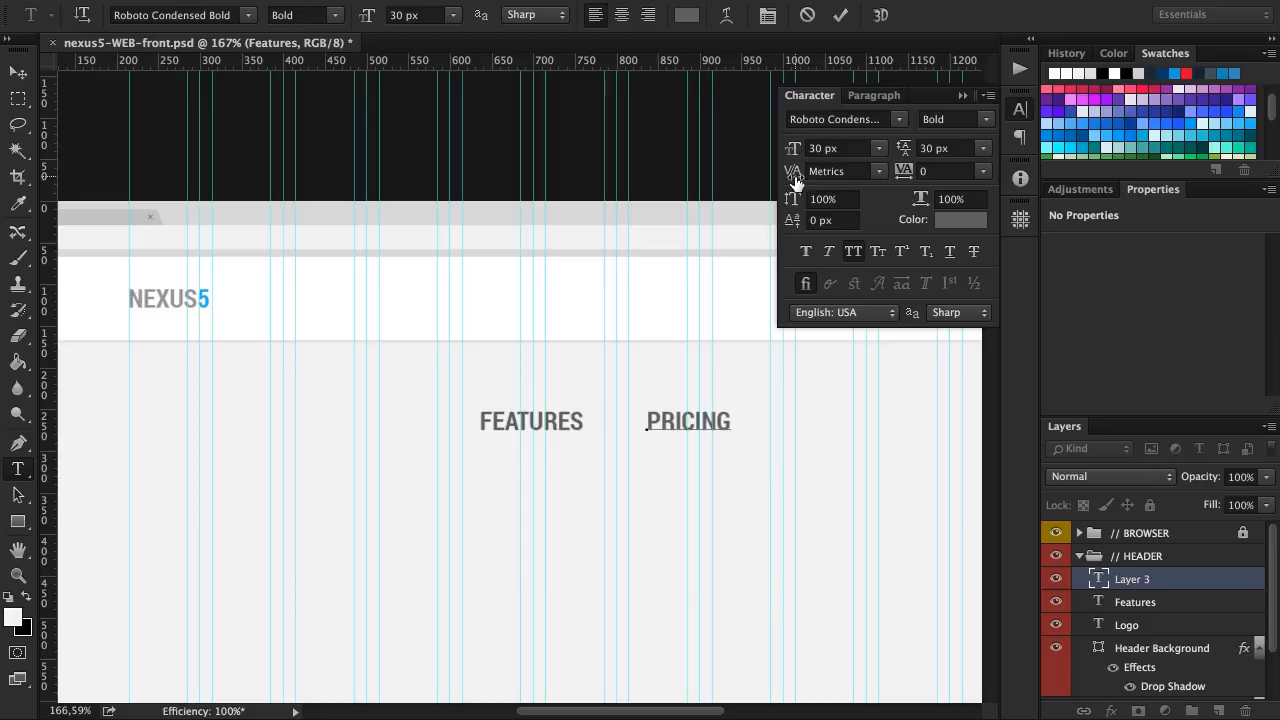
click(840, 15)
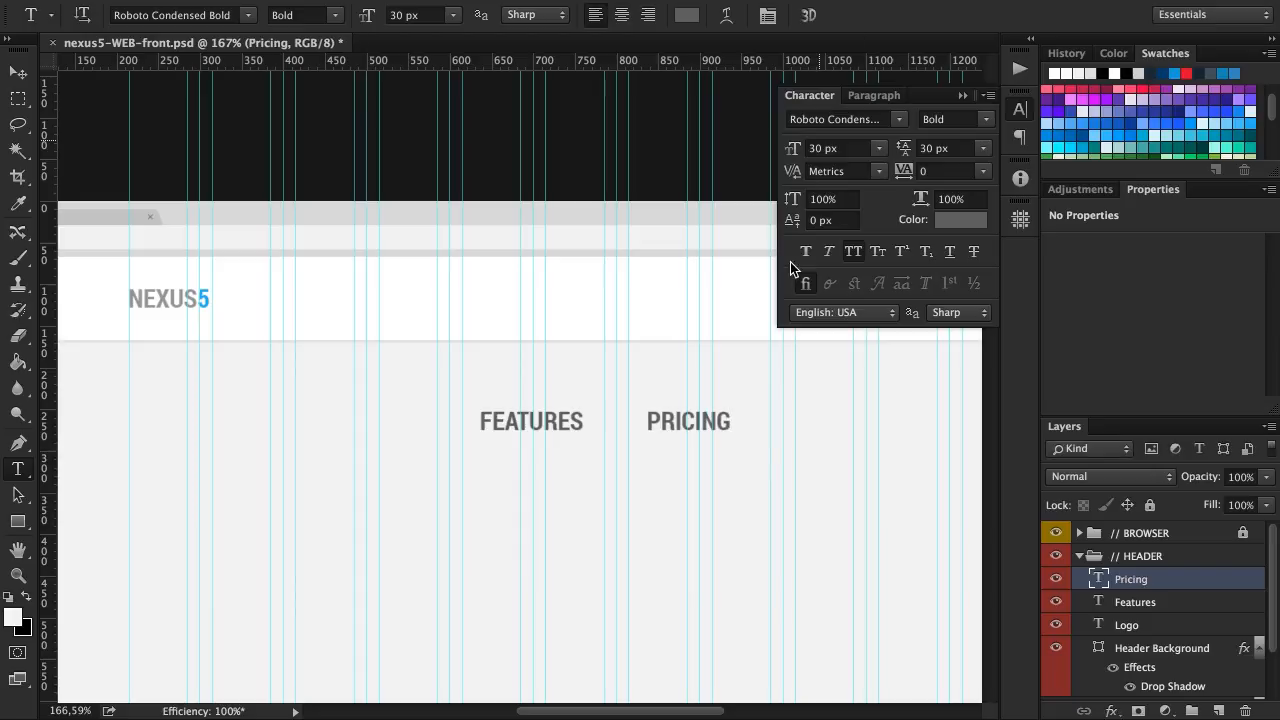
click(805, 432)
text(GALLERY)
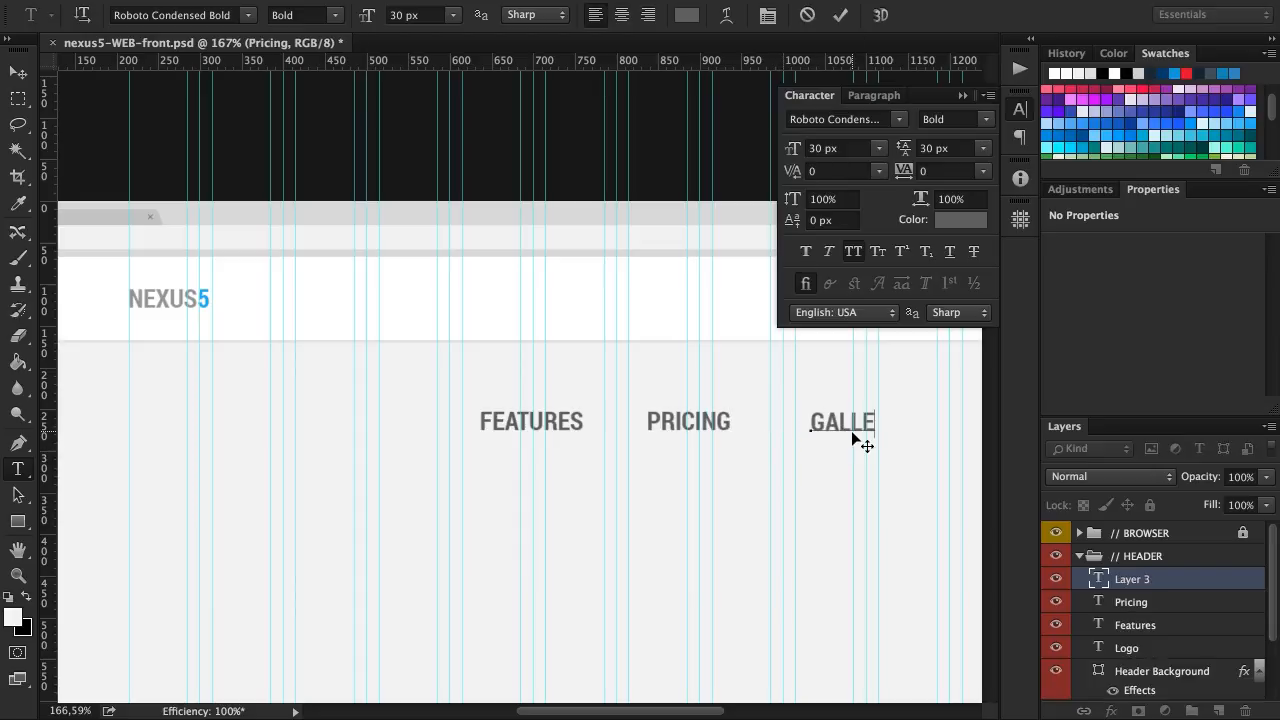
click(838, 15)
Add a TESTIMONIALS menu text as a new layer to the right of GALLERY
scroll(843, 423, right, 8)
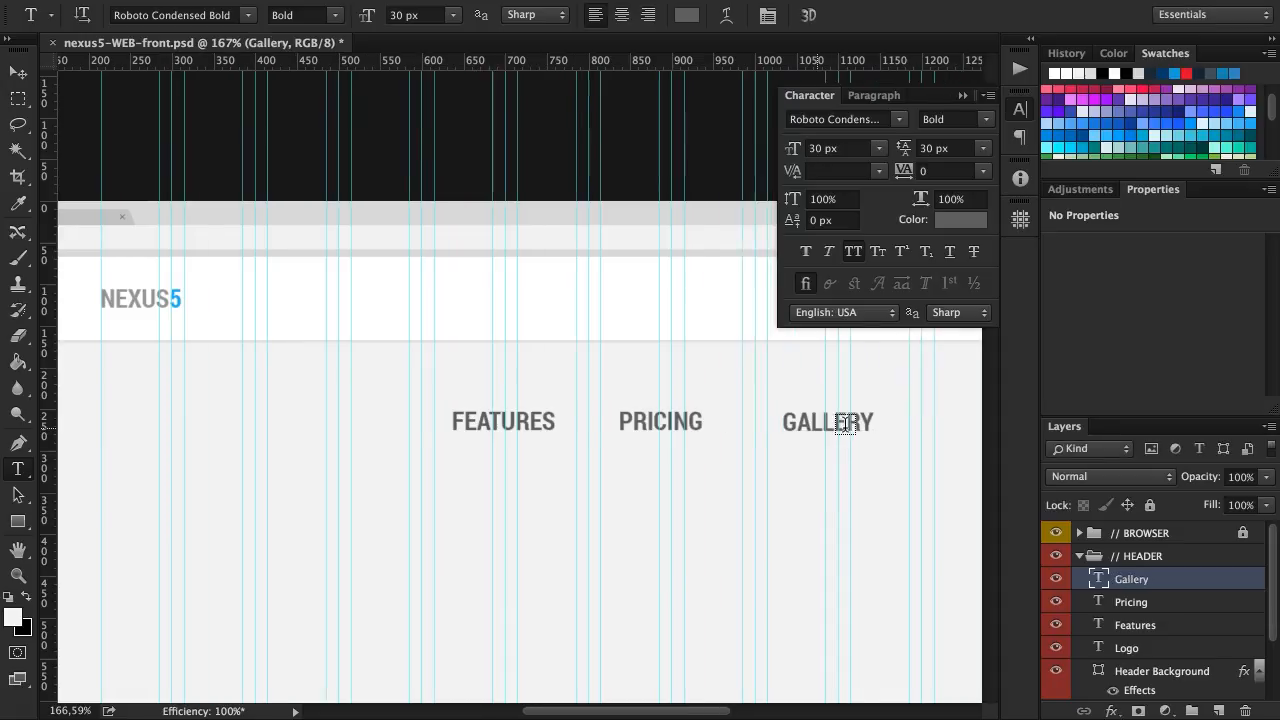
click(735, 426)
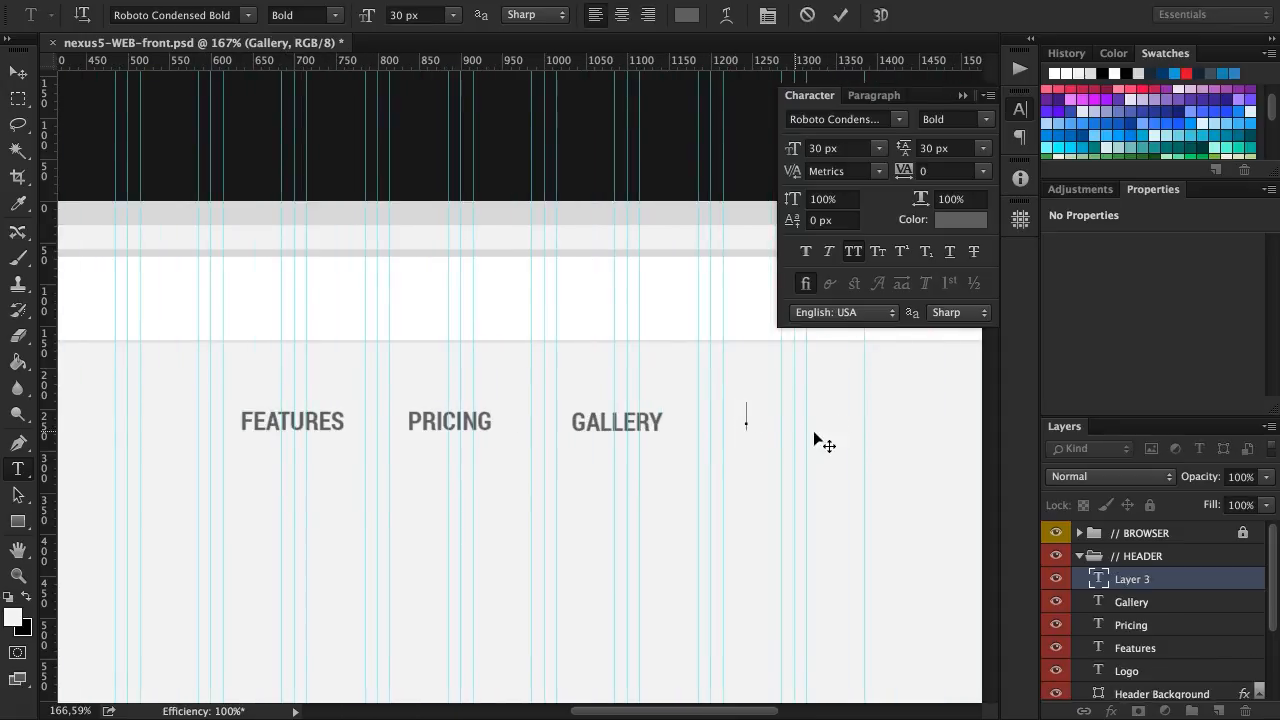
text(TESTIMONIALS)
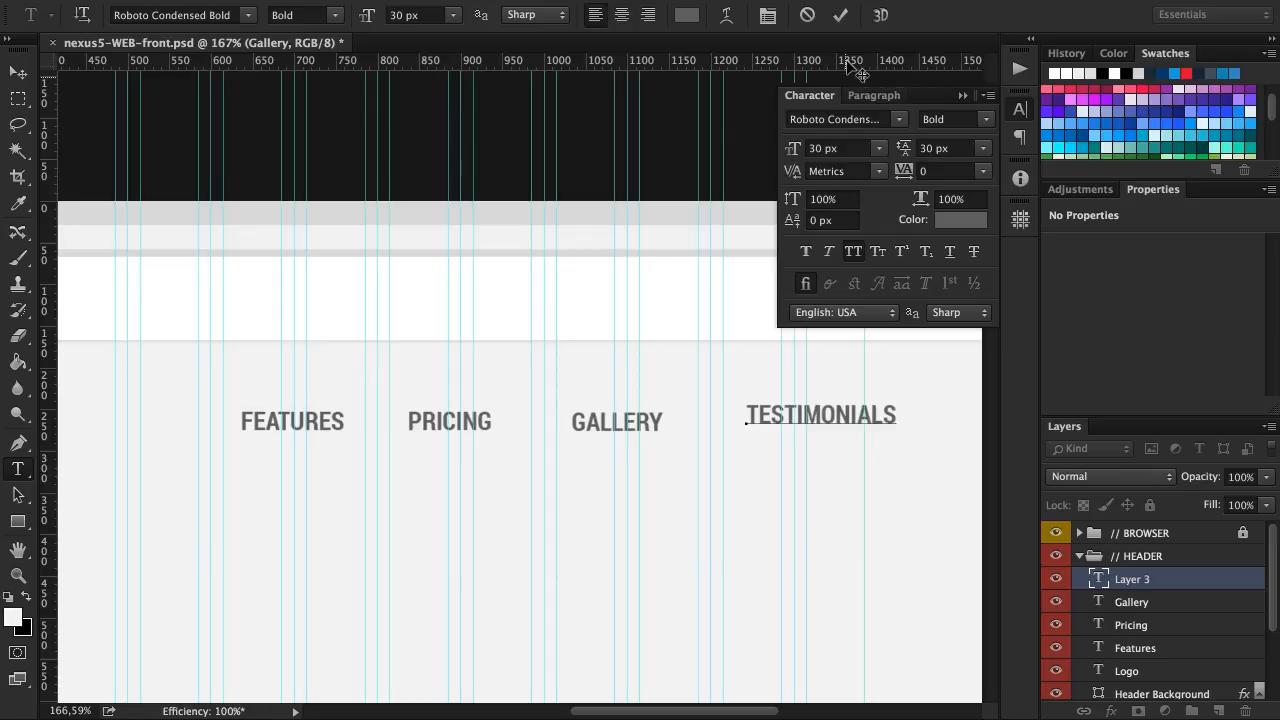
click(841, 15)
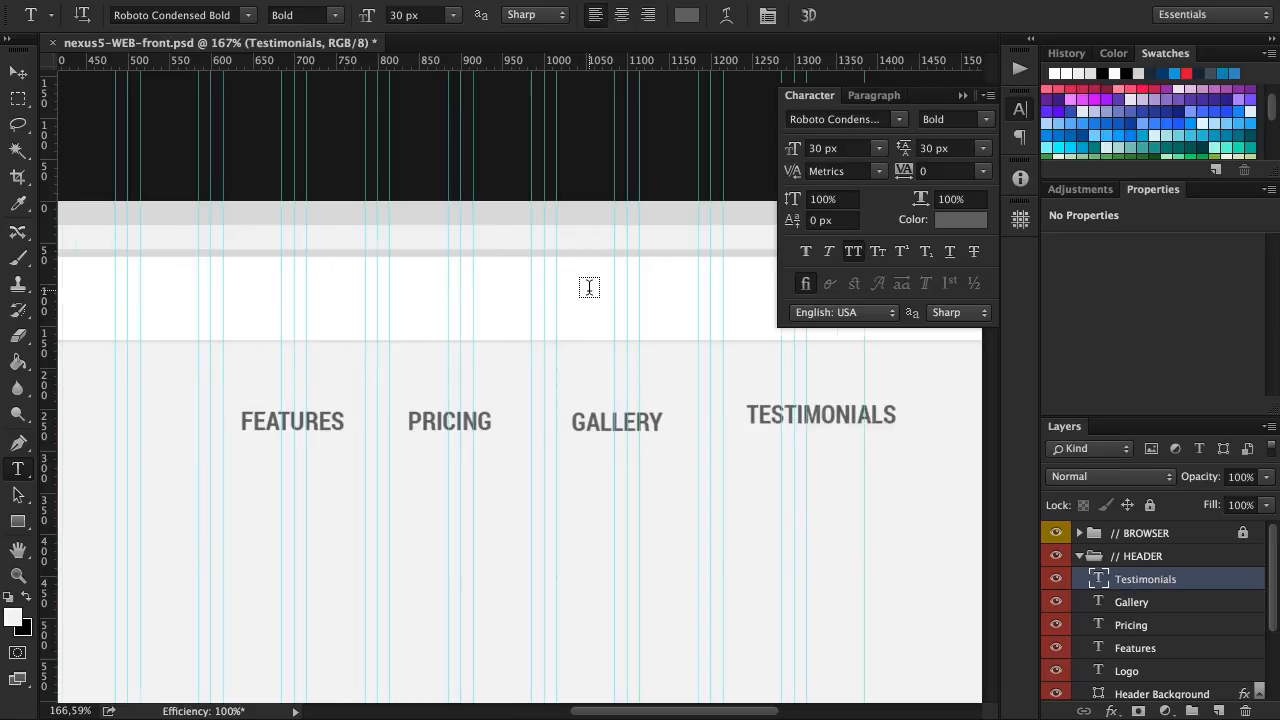
Add a HOME menu text as a new layer to the left of FEATURES
scroll(586, 286, left, 5)
click(255, 414)
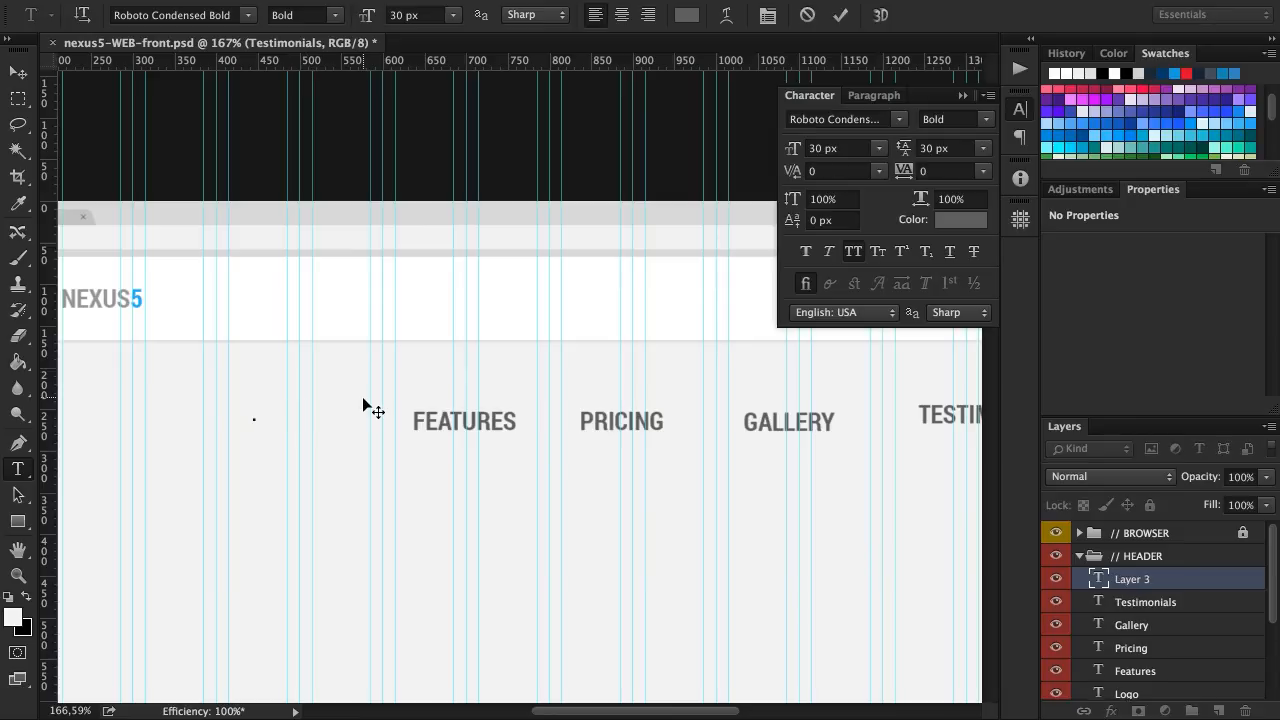
text(HOME)
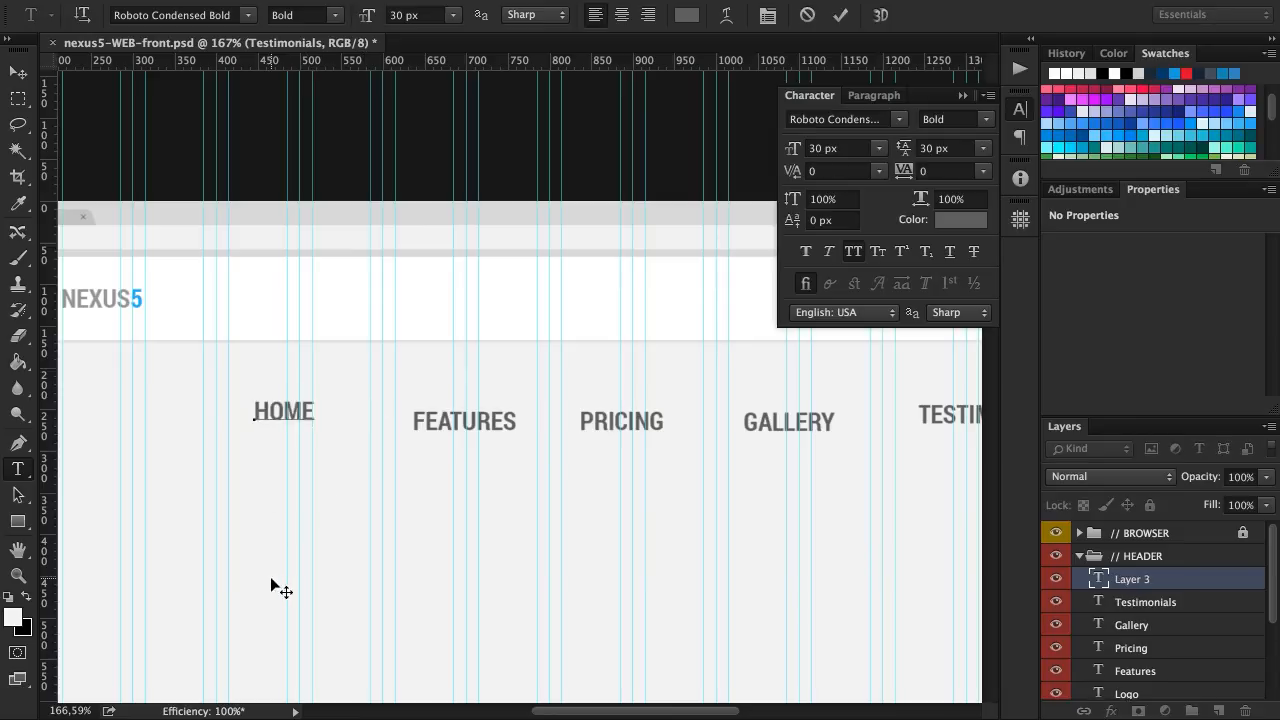
click(842, 18)
Recolor the HOME, FEATURES, PRICING, GALLERY and TESTIMONIALS texts together to gray #9e9e9e
key(v)
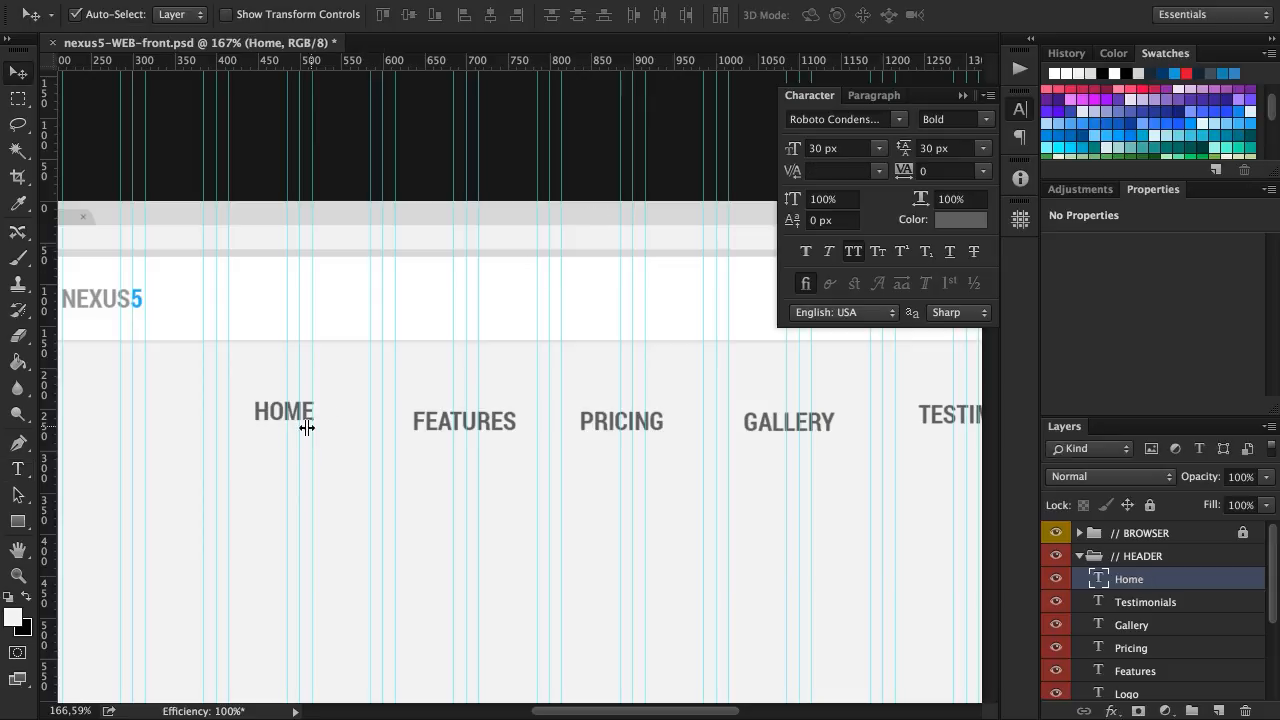
shift+click(443, 430)
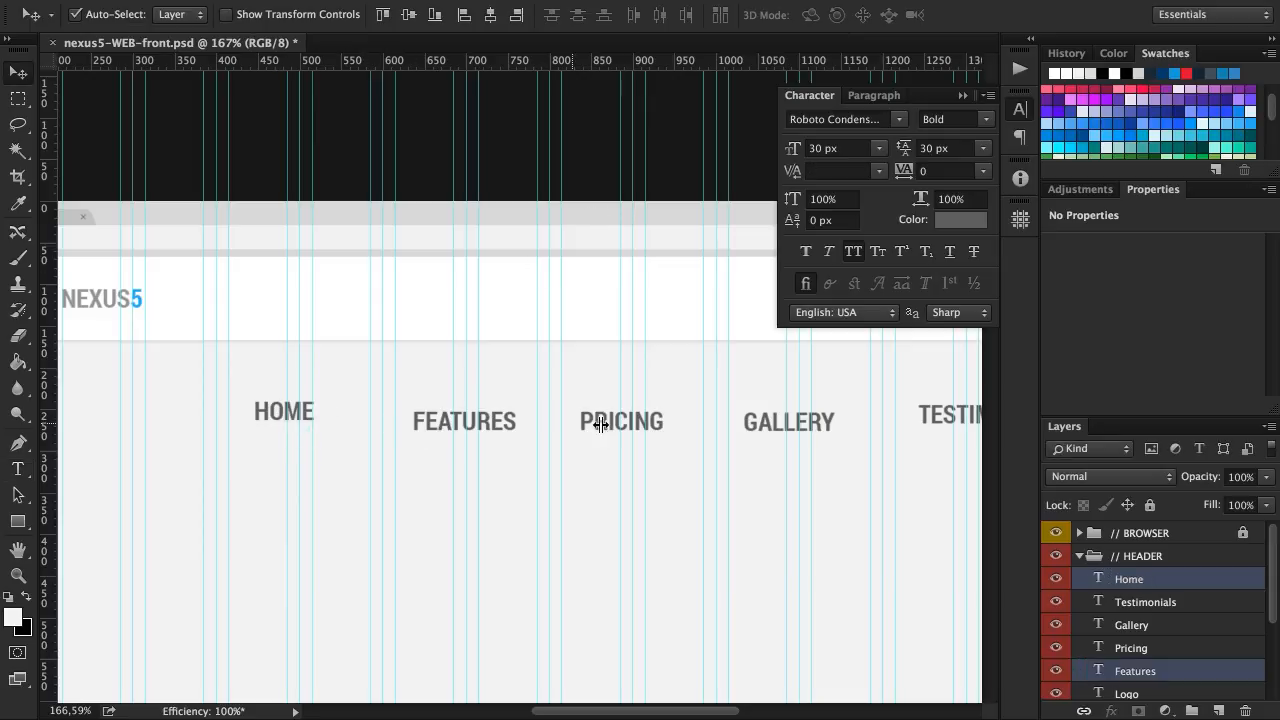
shift+click(600, 423)
shift+click(808, 421)
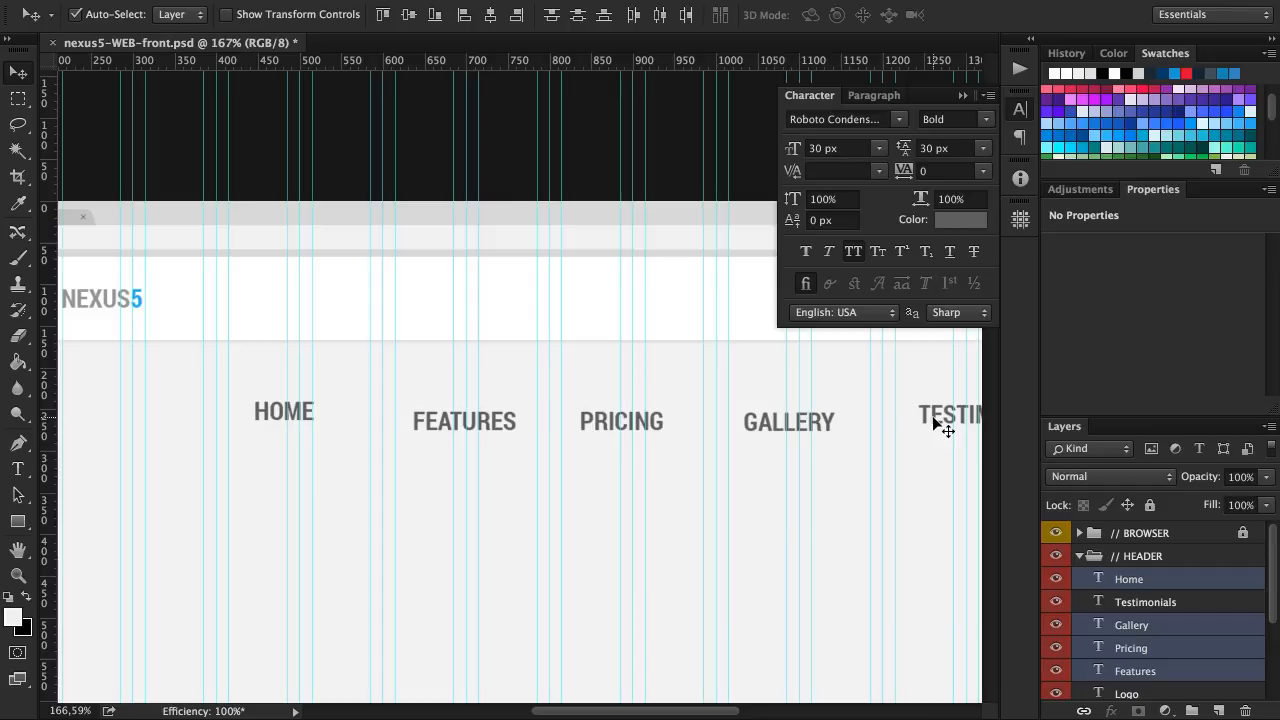
scroll(945, 428, right, 5)
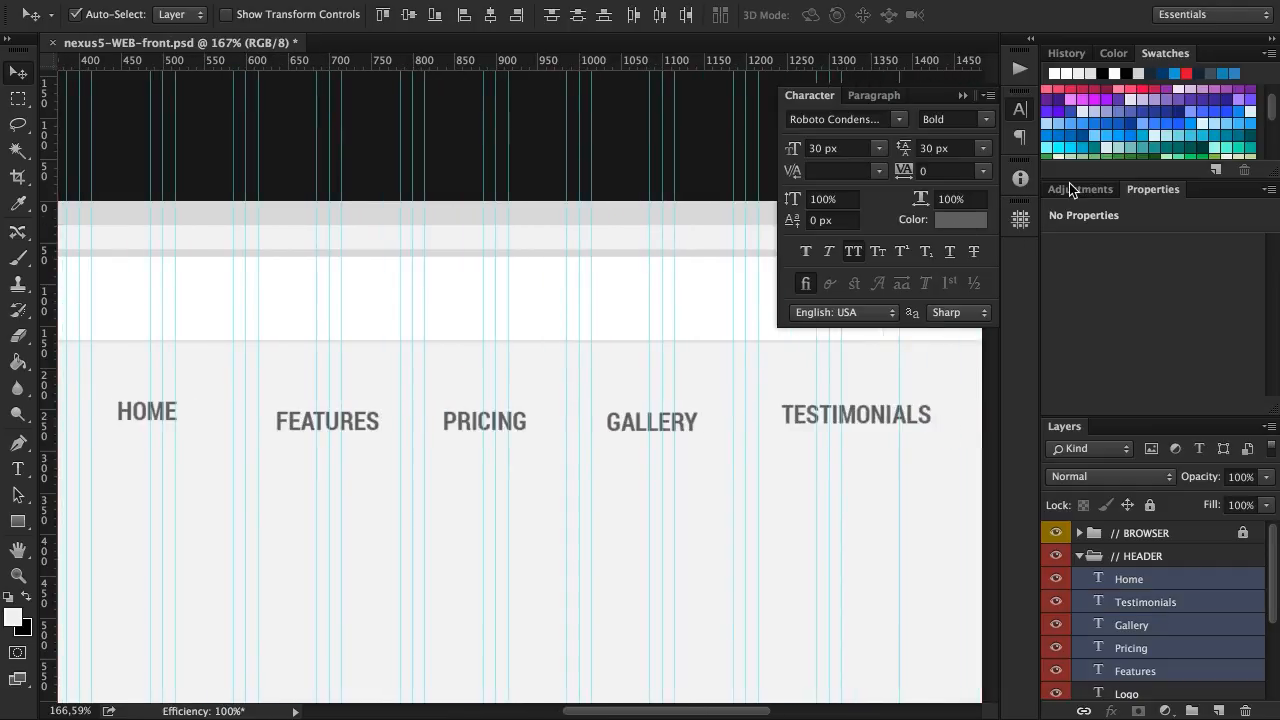
scroll(1180, 118, down, 3)
click(976, 222)
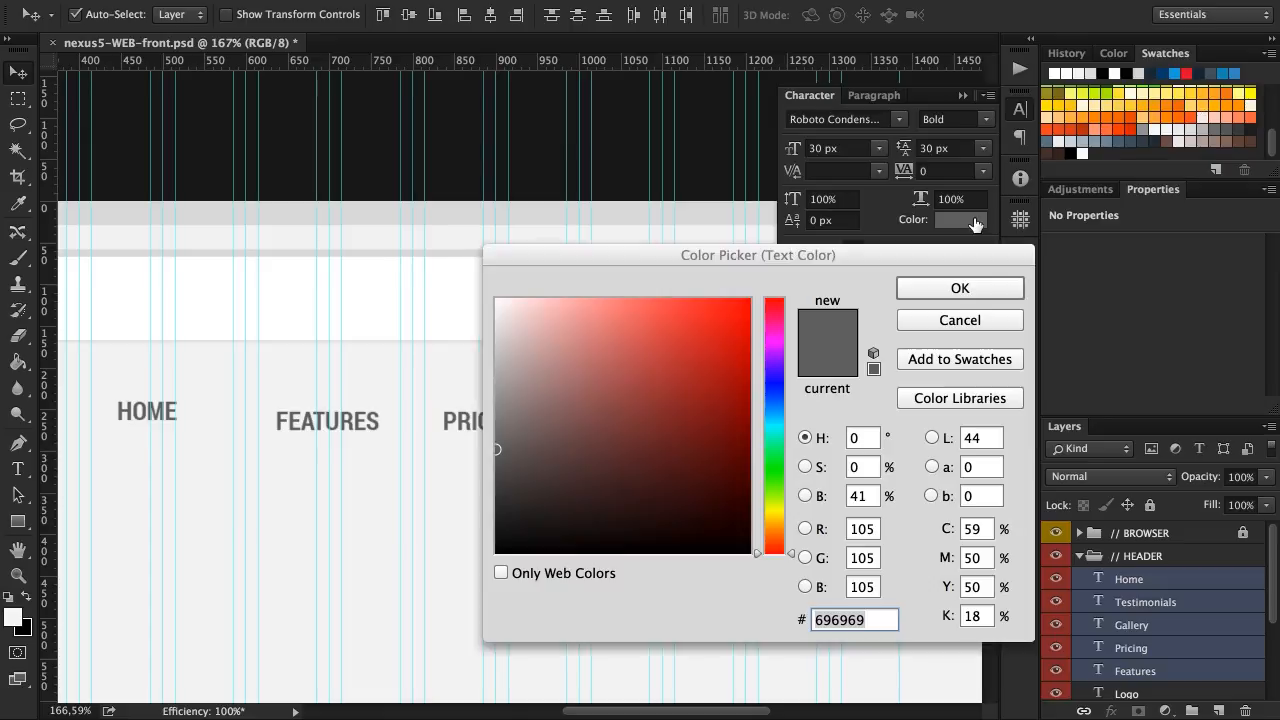
click(1144, 130)
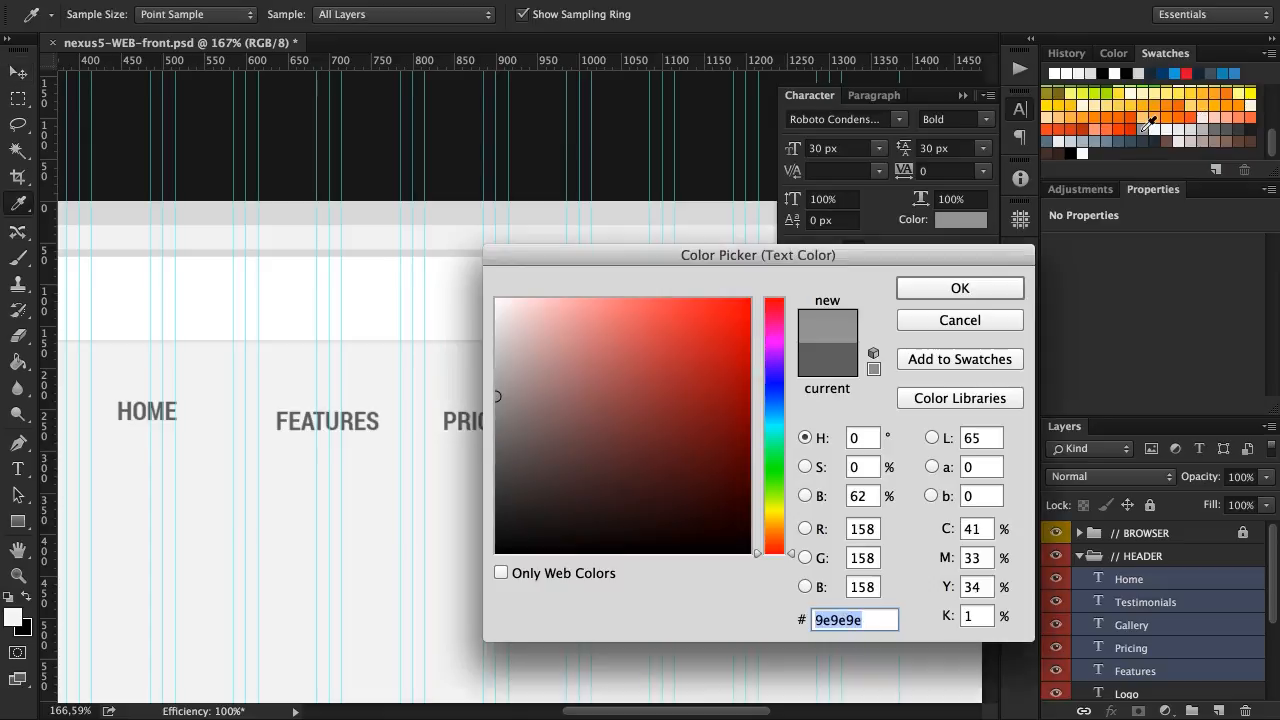
click(962, 290)
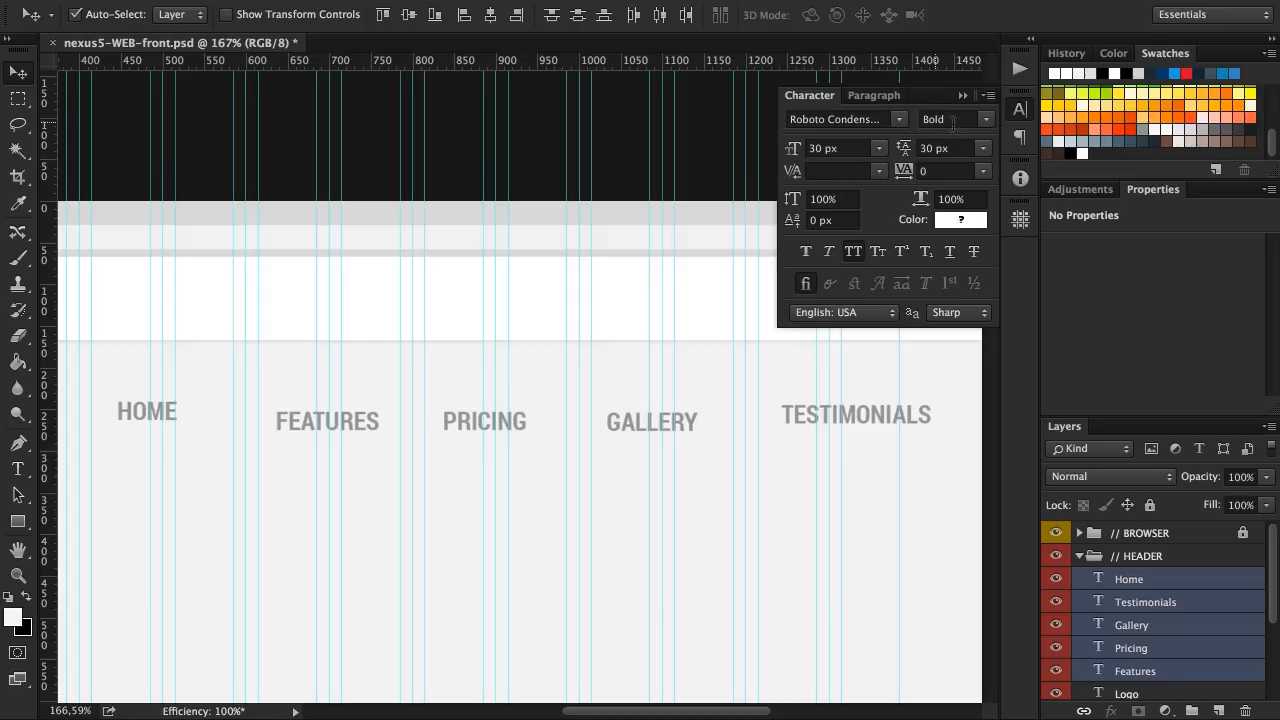
Set the five selected menu texts to the Regular font style at 24 px
click(987, 120)
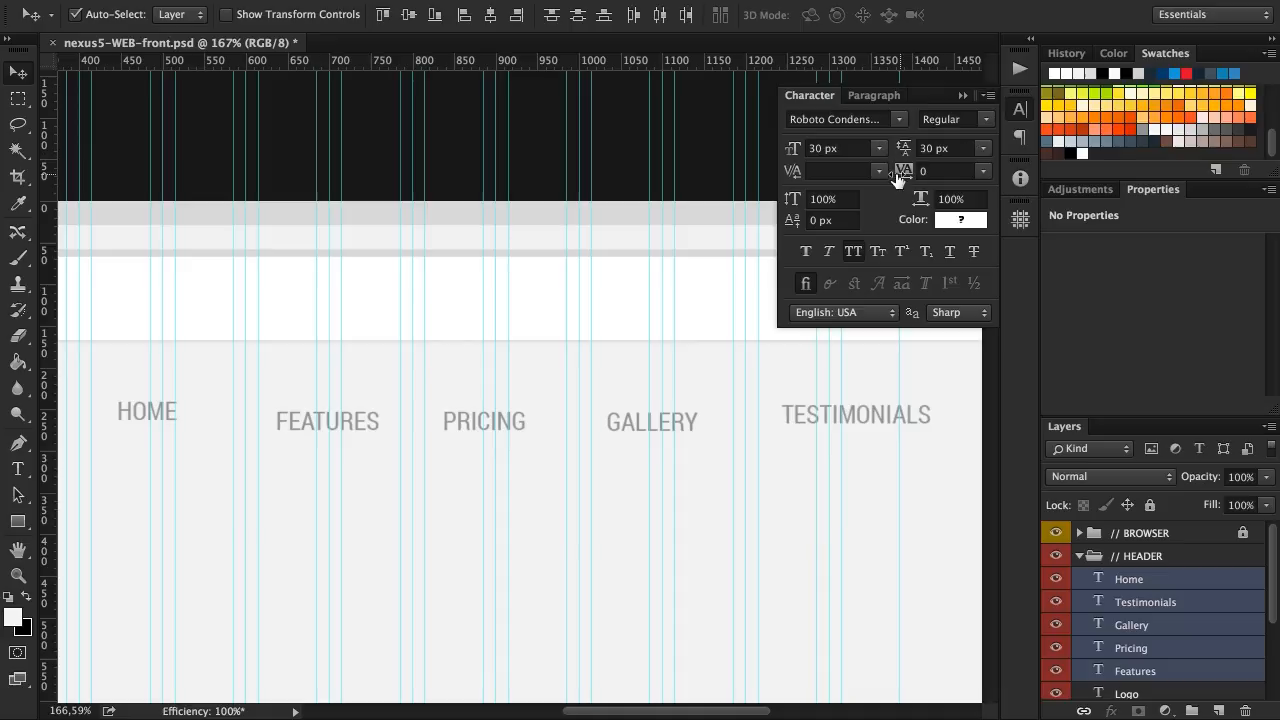
click(880, 148)
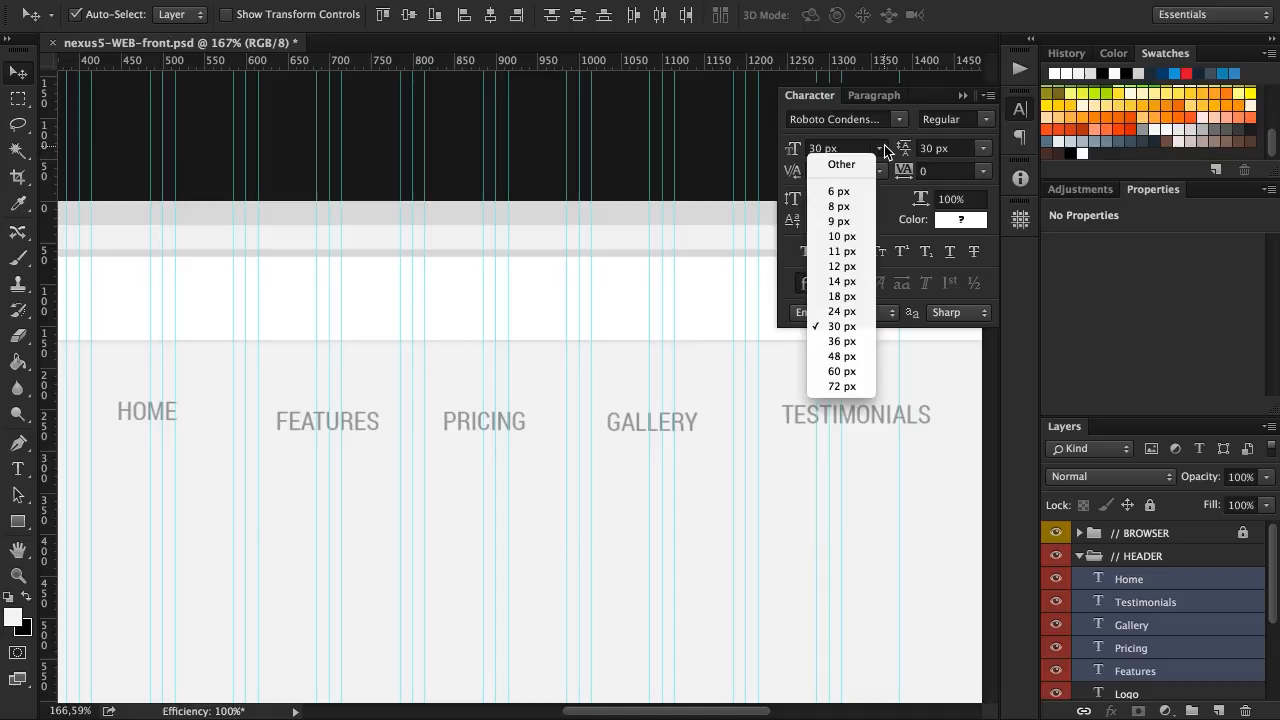
click(852, 312)
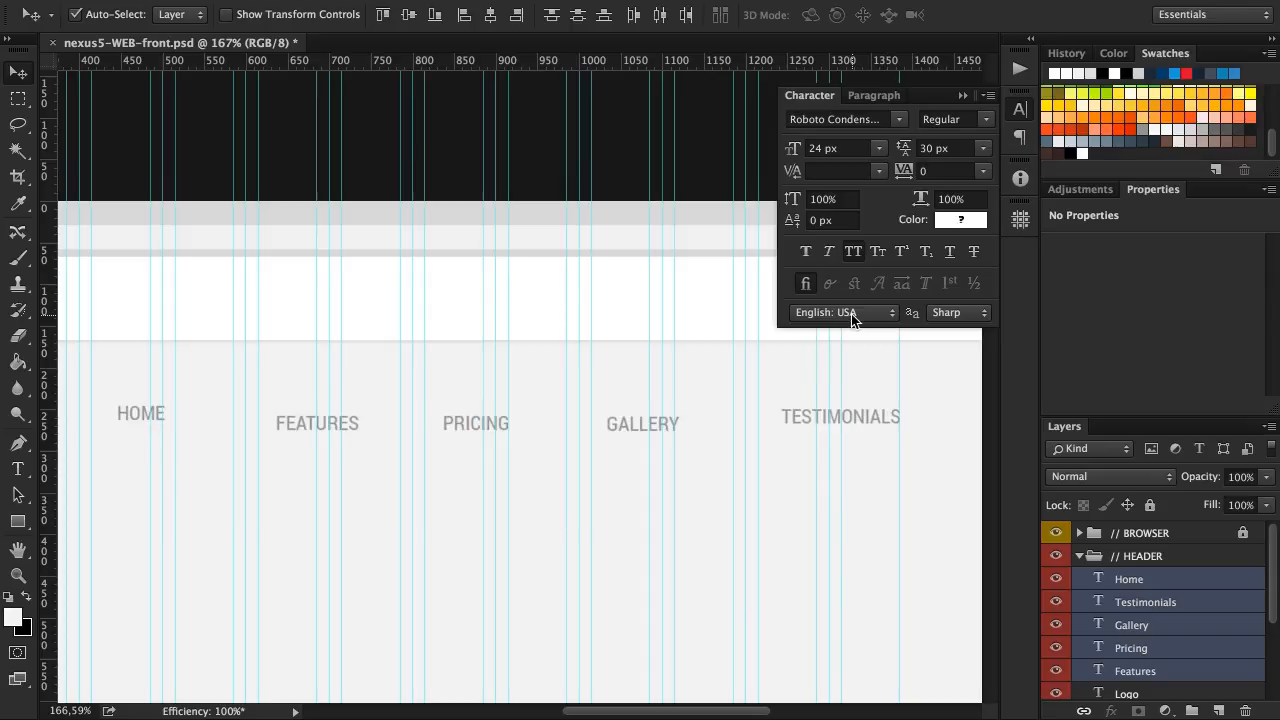
Align the five menu texts on their vertical centers and move them closer together in one row
scroll(532, 391, left, 5)
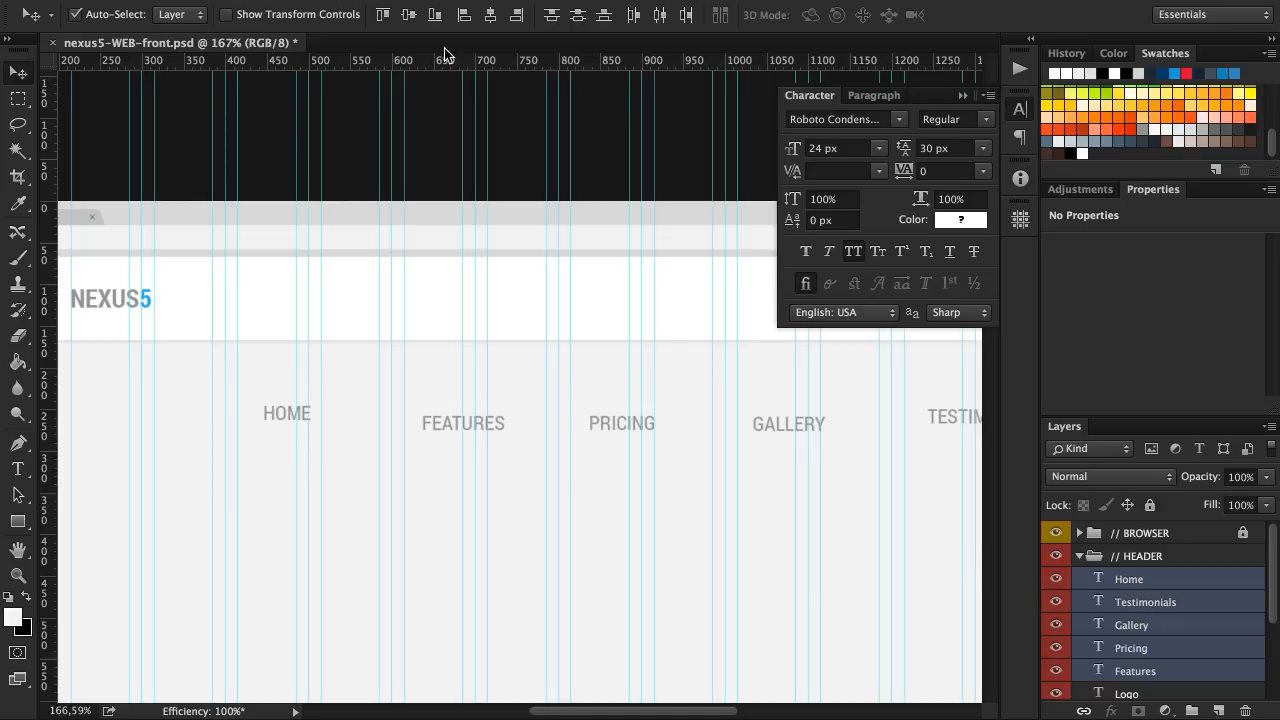
click(410, 15)
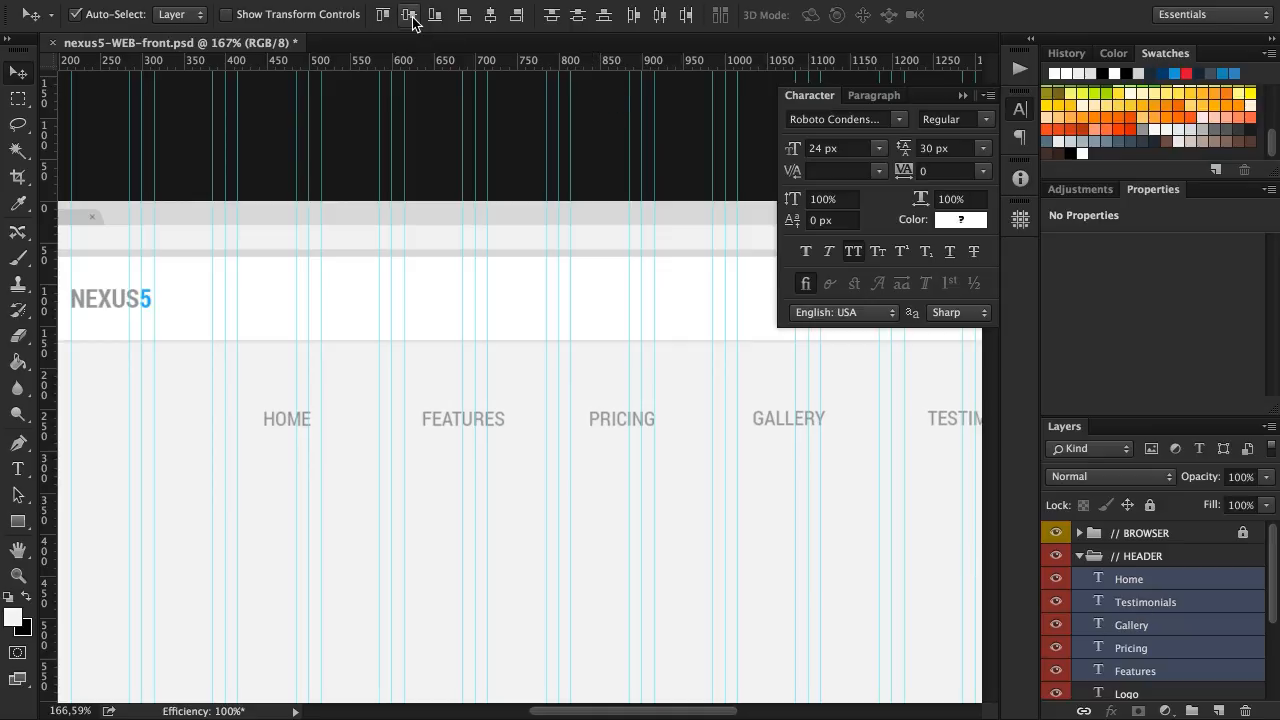
scroll(548, 465, right, 5)
click(555, 460)
drag(323, 423, 264, 423)
drag(486, 423, 402, 423)
drag(672, 425, 547, 423)
drag(843, 425, 674, 426)
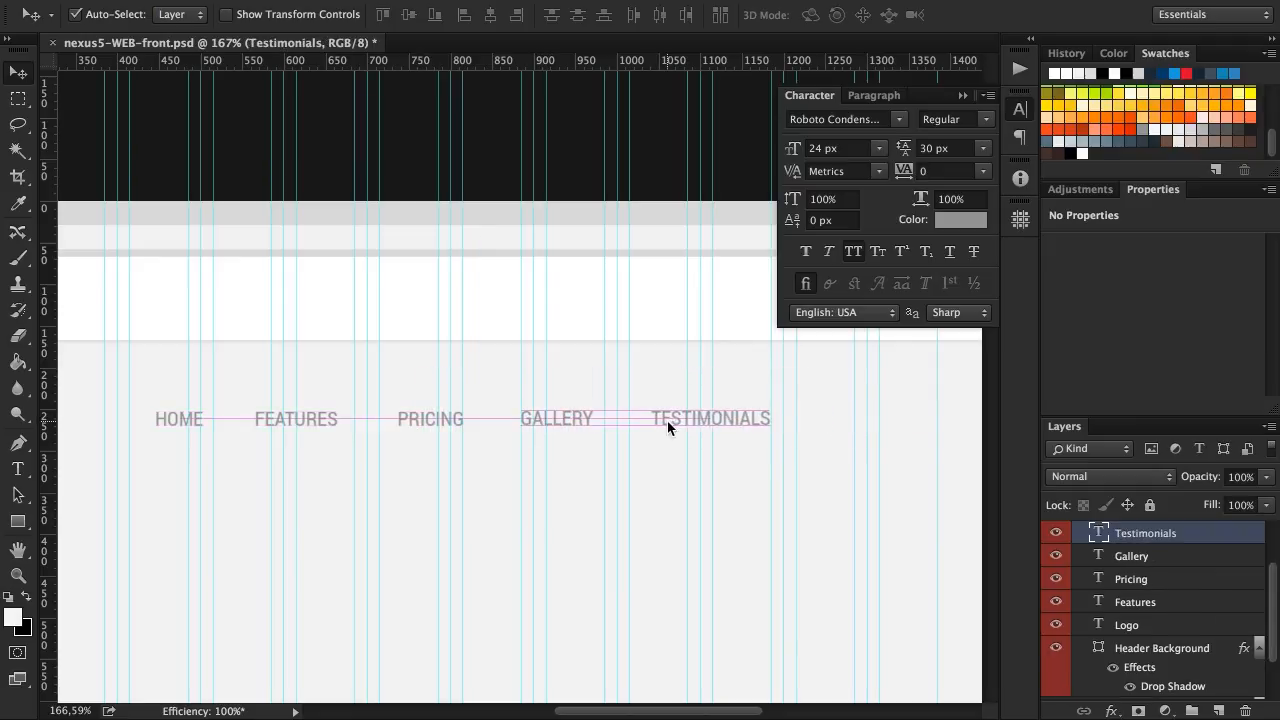
Distribute the five menu texts evenly by their horizontal centers
shift+click(567, 423)
shift+click(430, 423)
shift+click(306, 422)
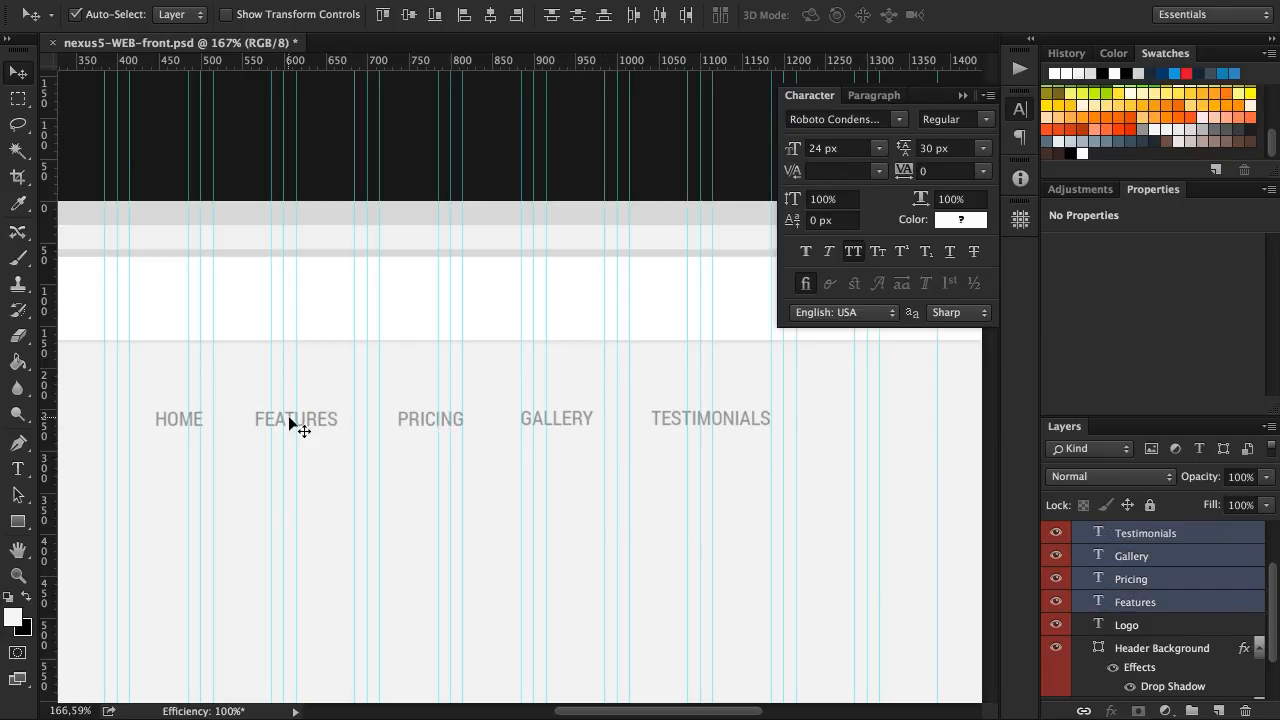
shift+click(175, 422)
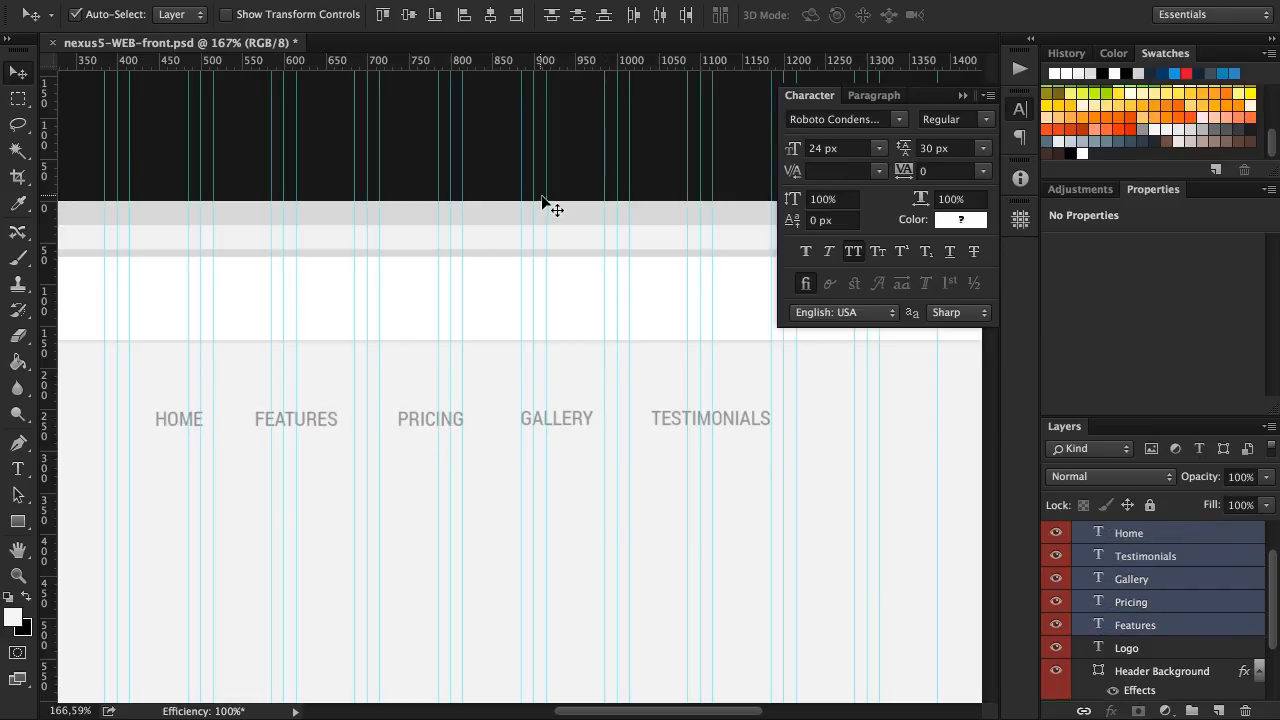
click(660, 16)
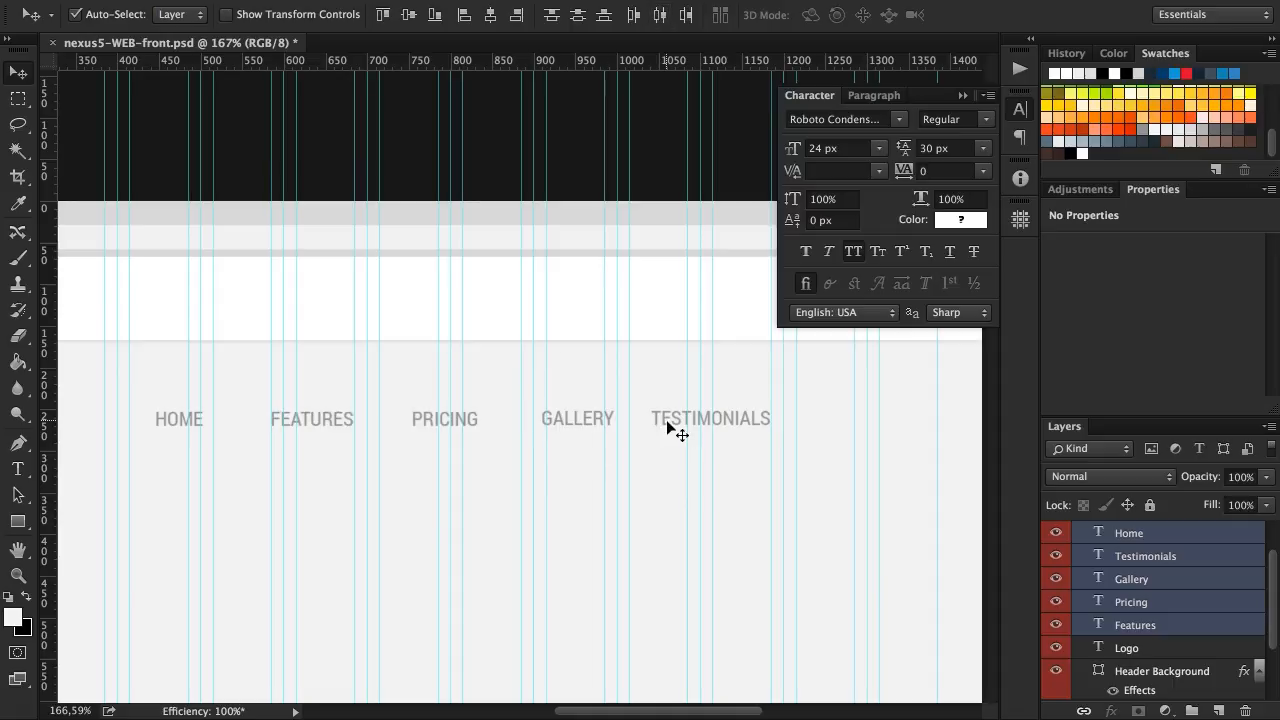
Group the five menu text layers and name the group Menu
scroll(1148, 568, up, 1)
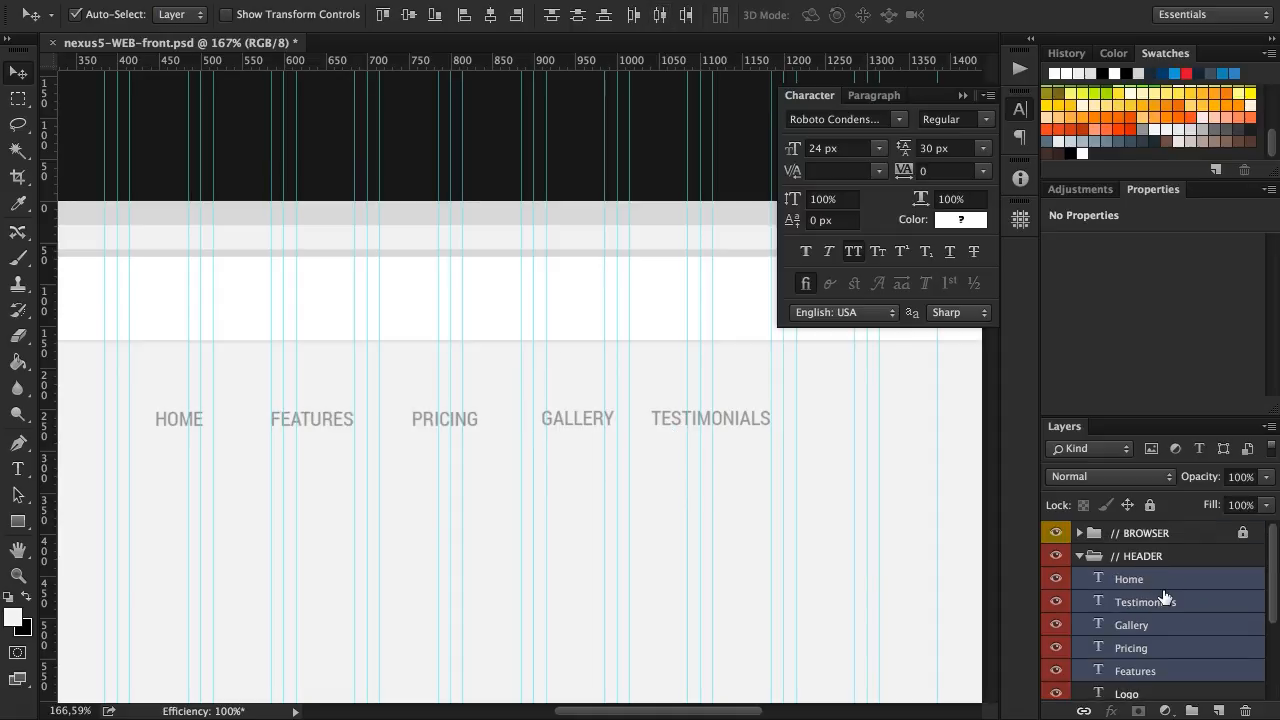
key(ctrl+g)
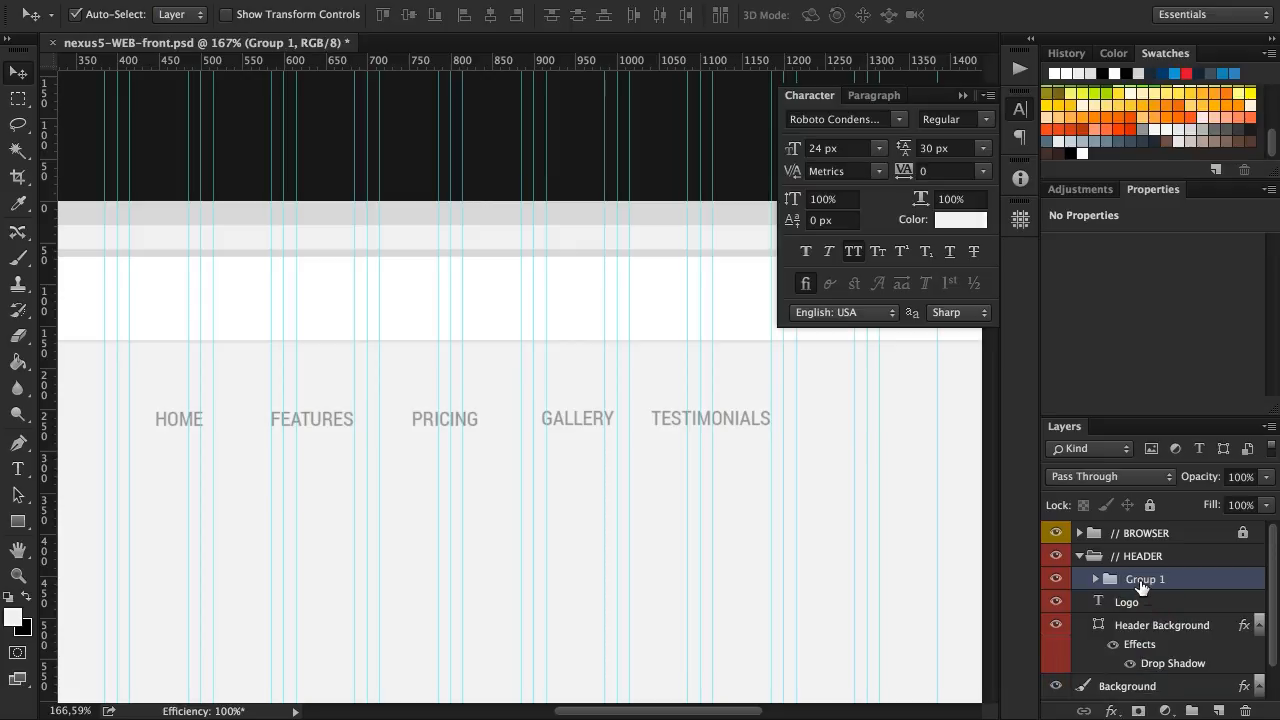
double_click(1145, 580)
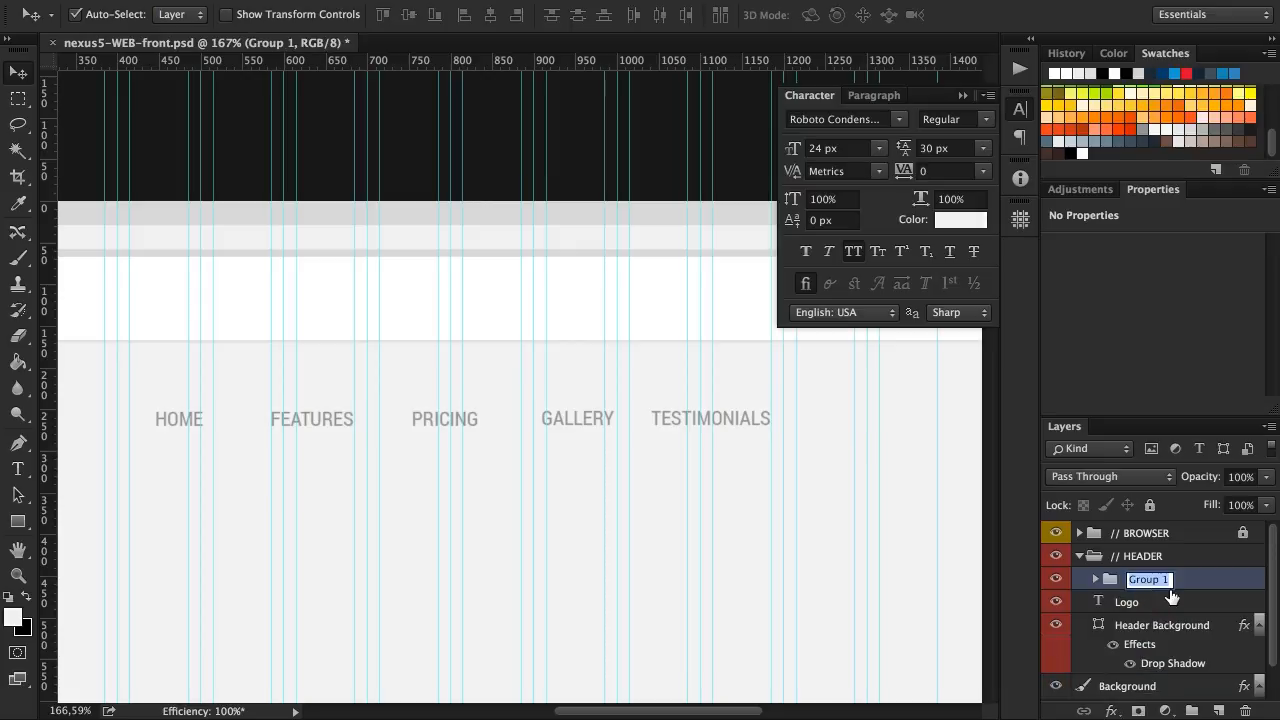
text(Menu)
key(Return)
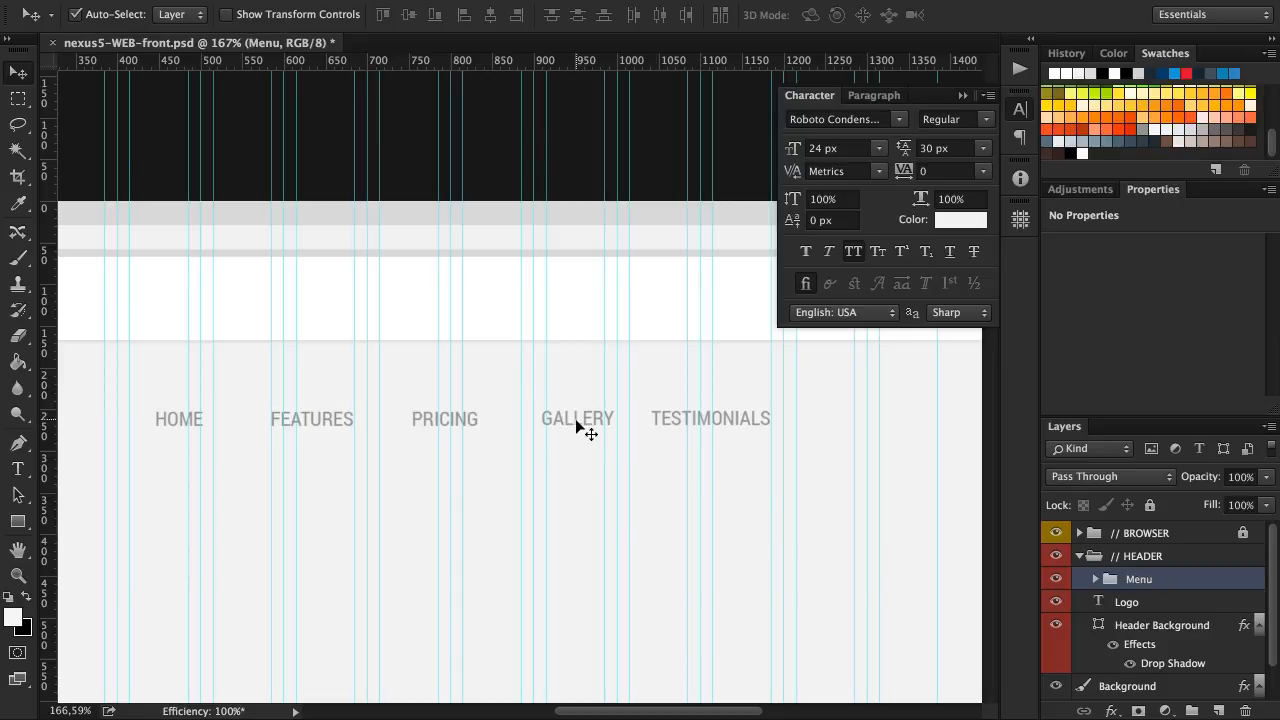
Move the Menu group up into the white header, with the end of TESTIMONIALS on the last vertical guide
drag(577, 423, 607, 302)
scroll(607, 303, right, 5)
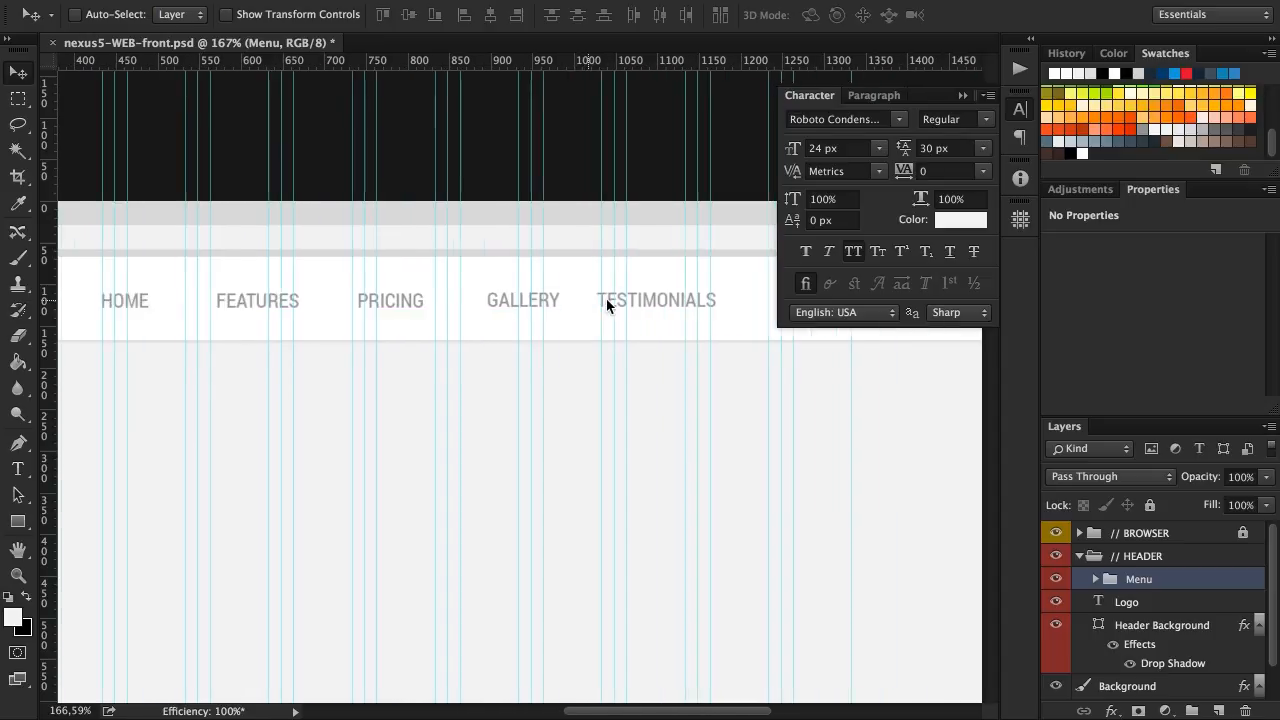
drag(466, 306, 602, 308)
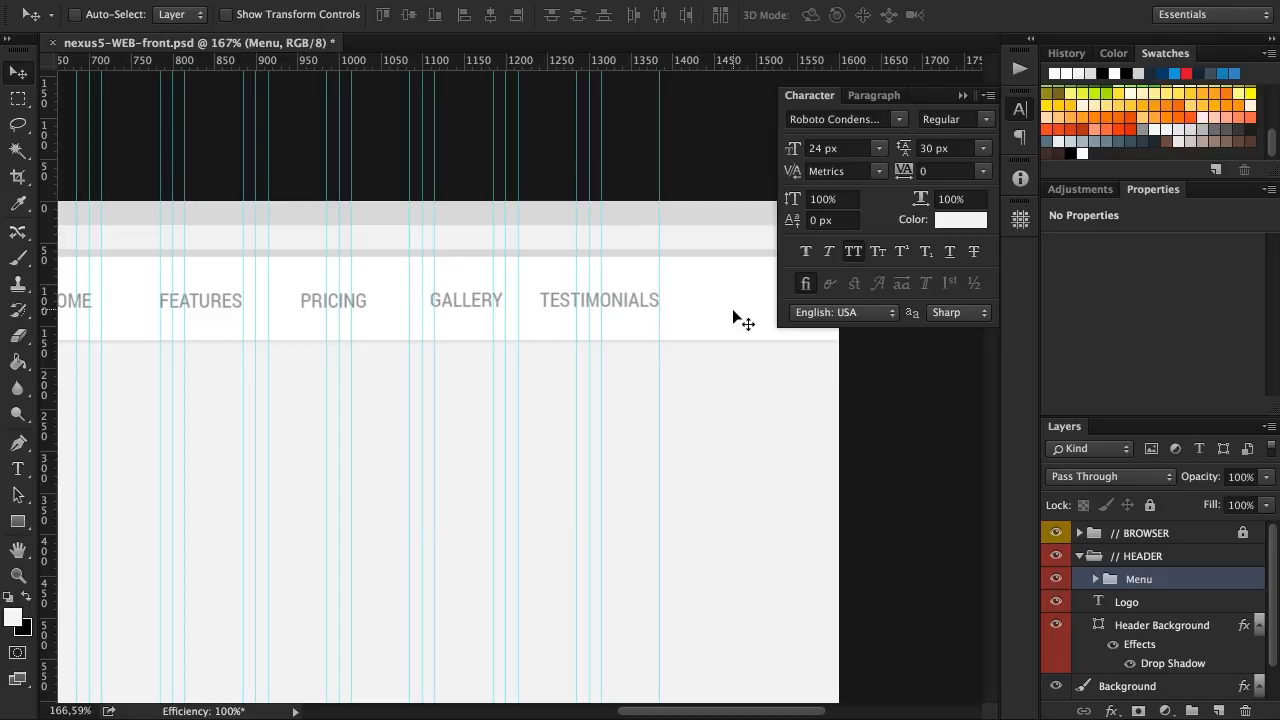
Center the Menu group vertically on the Header Background shape, with layer auto-select turned on
click(75, 14)
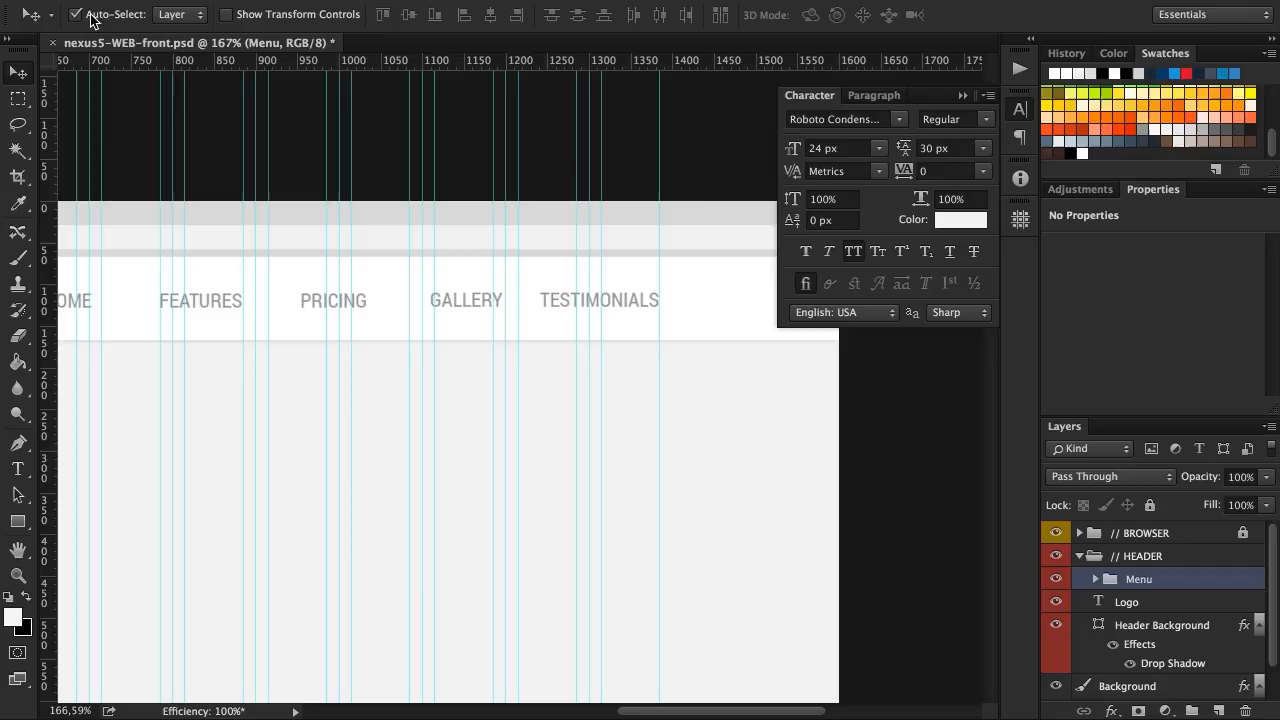
click(718, 296)
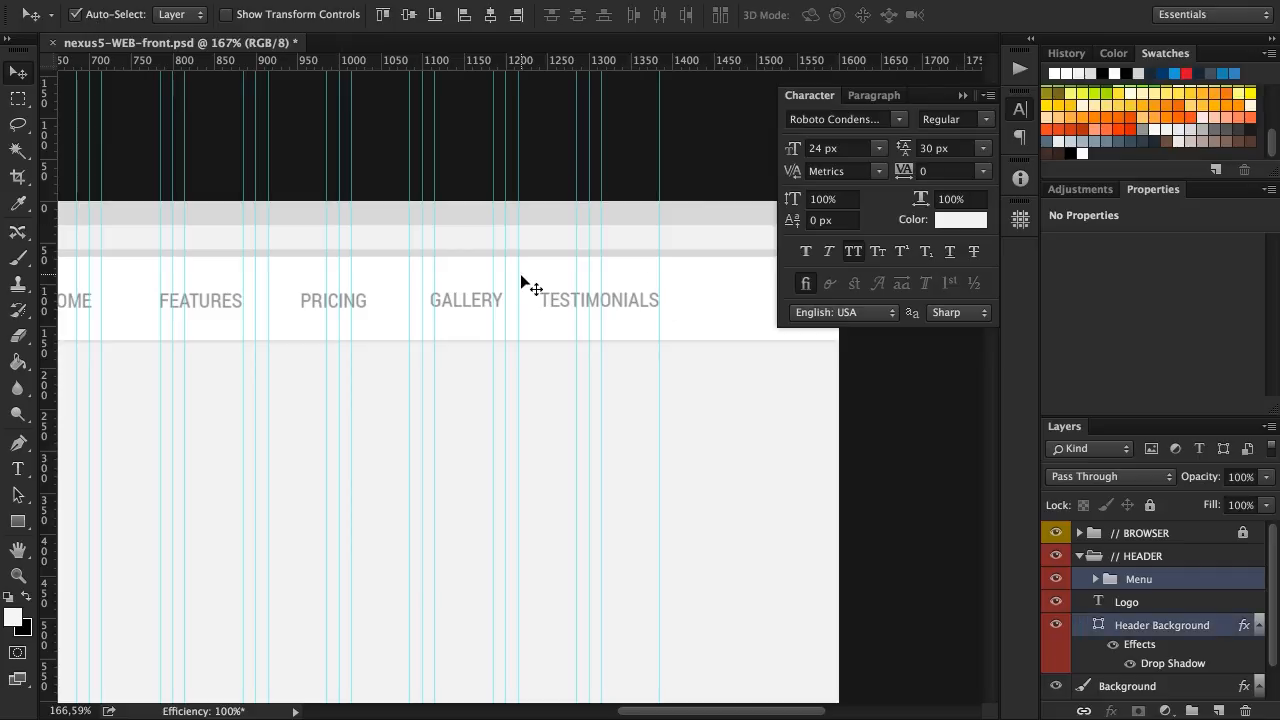
click(408, 16)
click(540, 376)
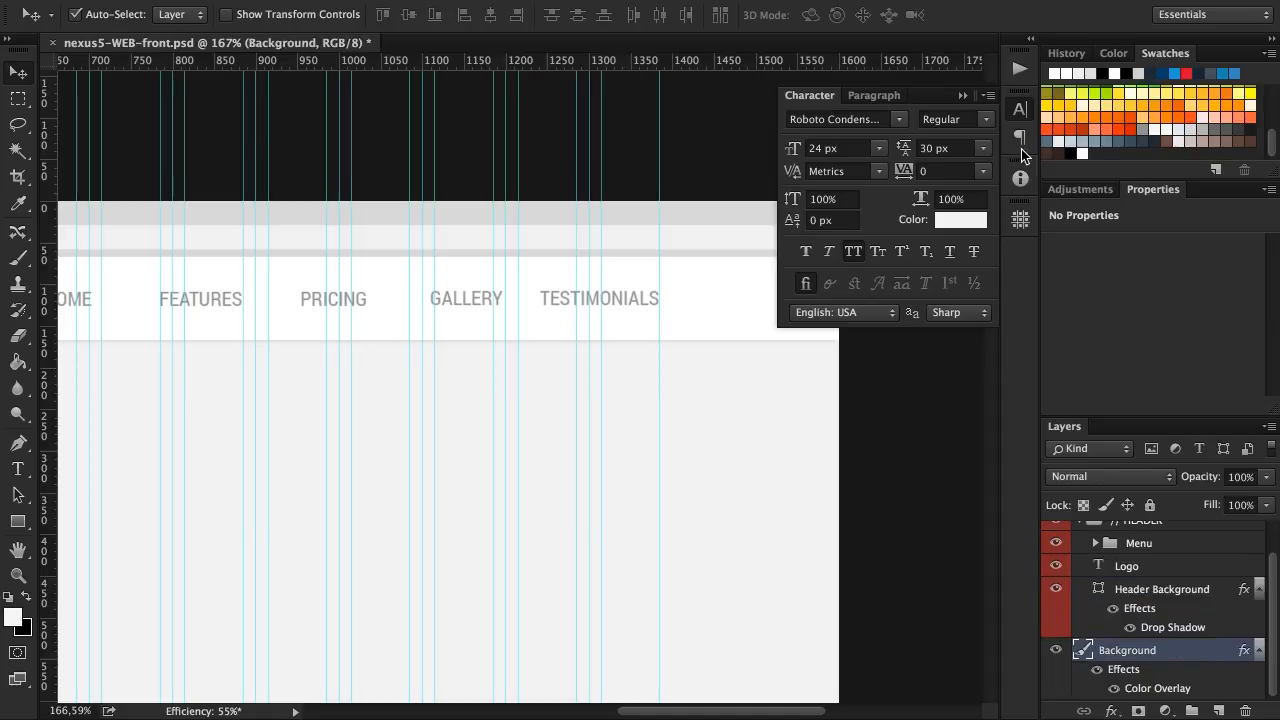
Hide the guides, show the mockup at 100% zoom and save the document
key(h)
click(238, 14)
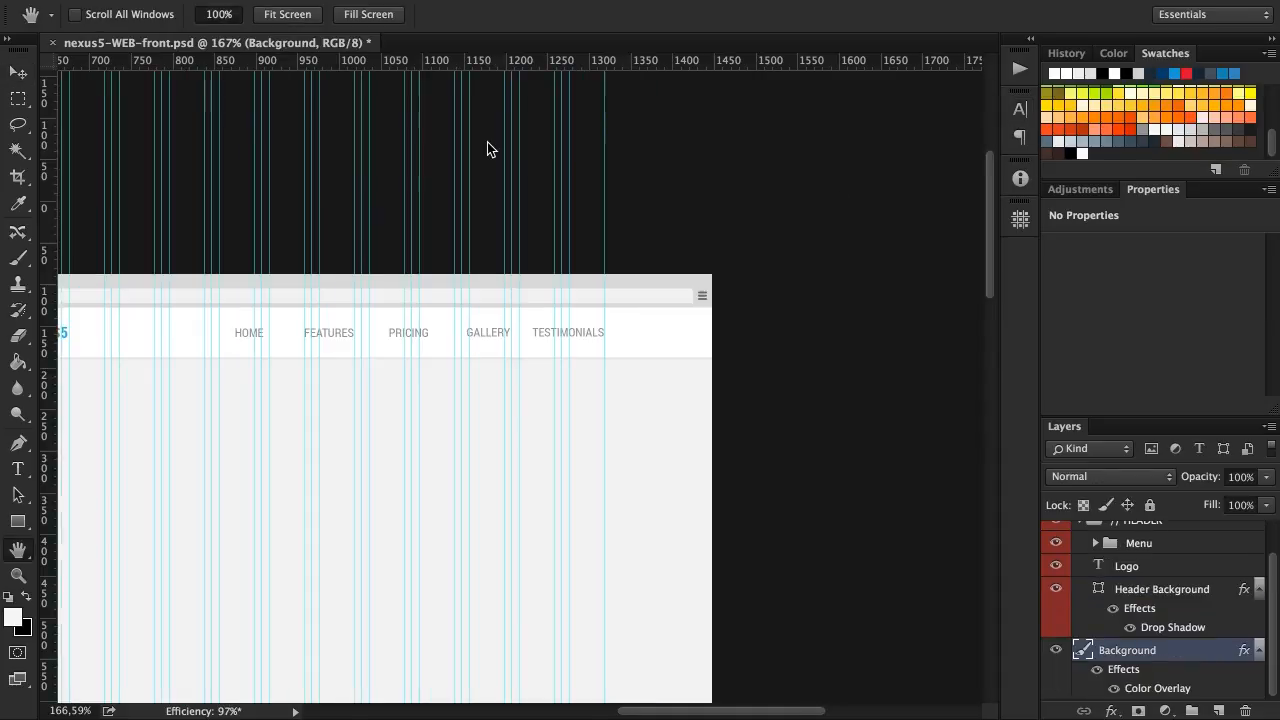
key(super+semicolon)
scroll(516, 221, left, 3)
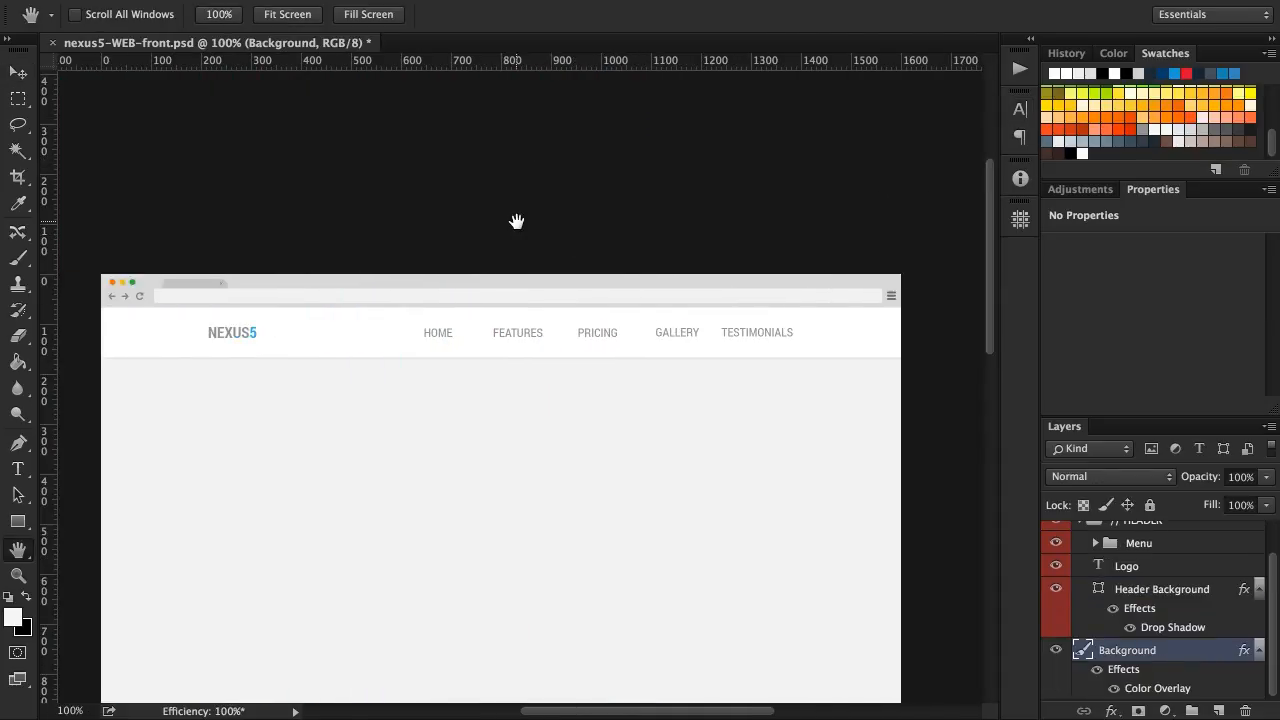
scroll(518, 221, left, 2)
scroll(518, 221, right, 2)
scroll(518, 221, down, 2)
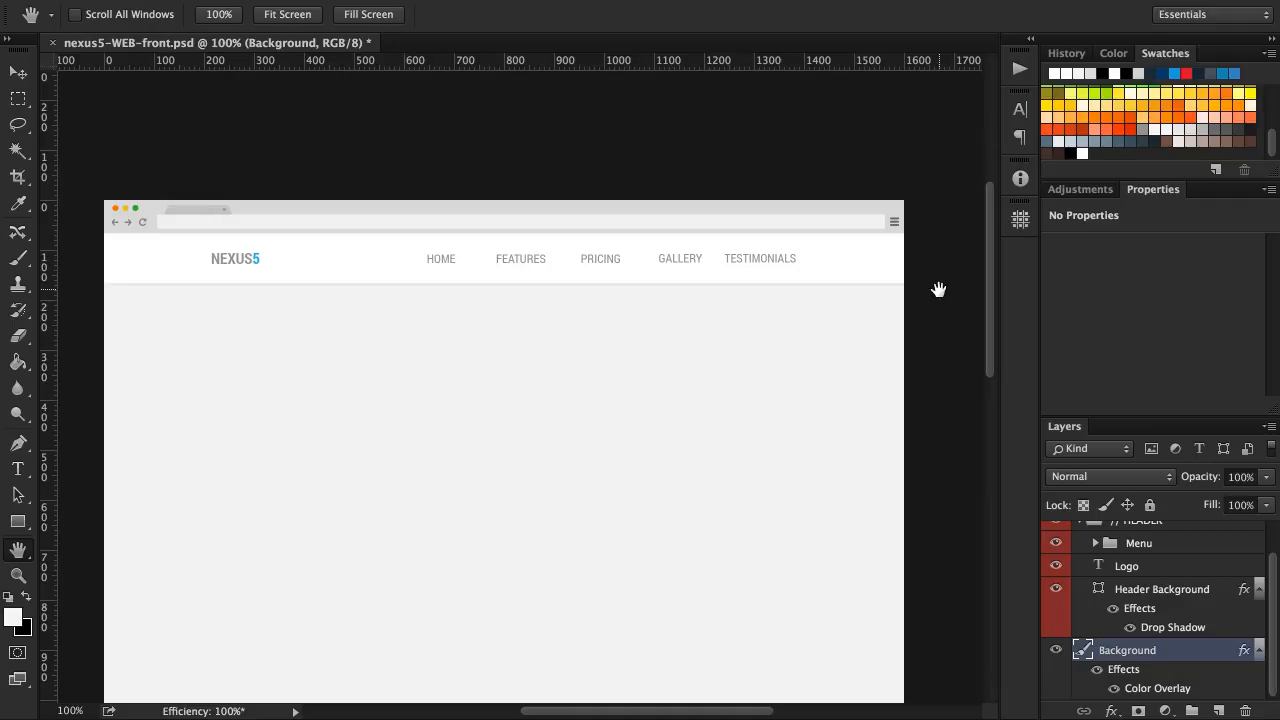
scroll(938, 289, down, 2)
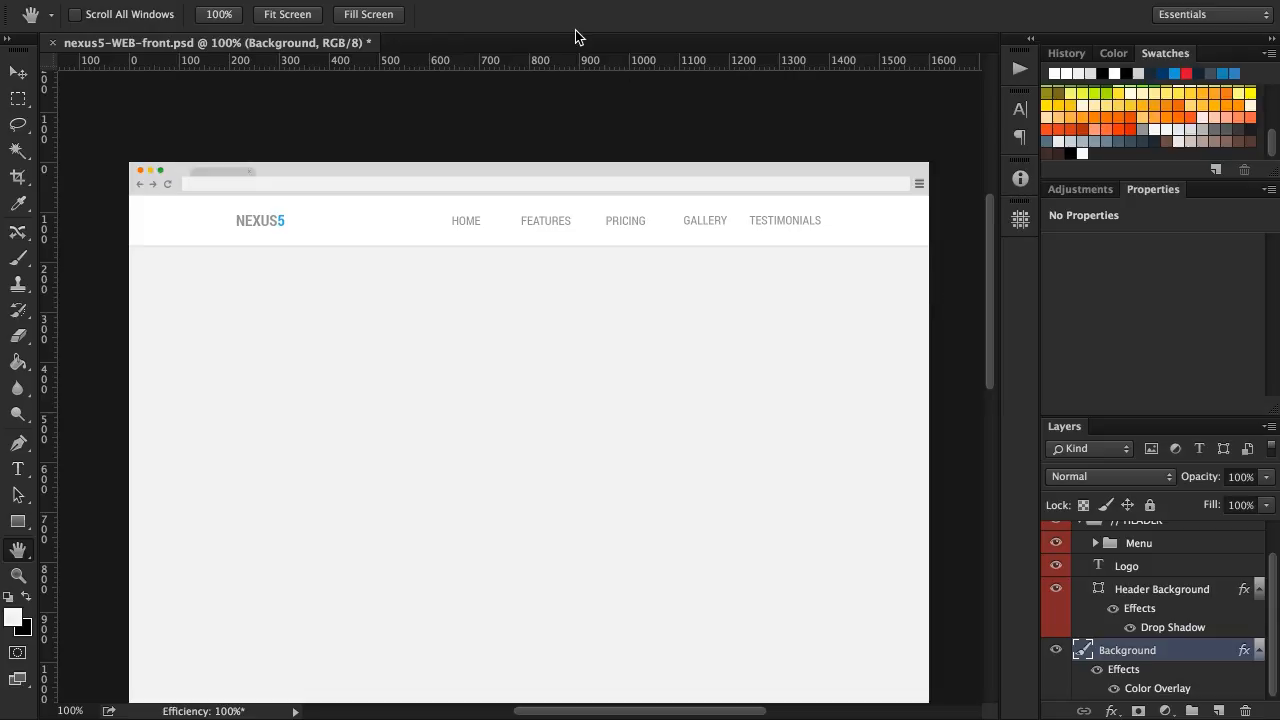
key(super+s)
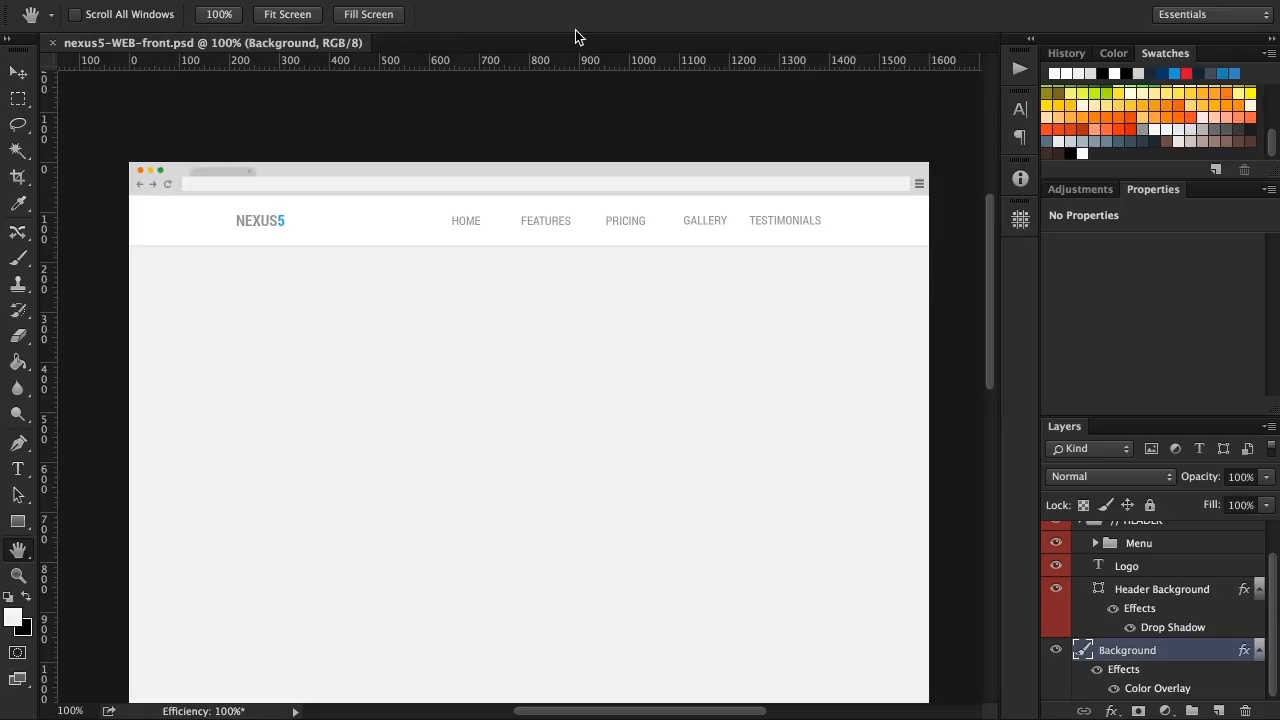